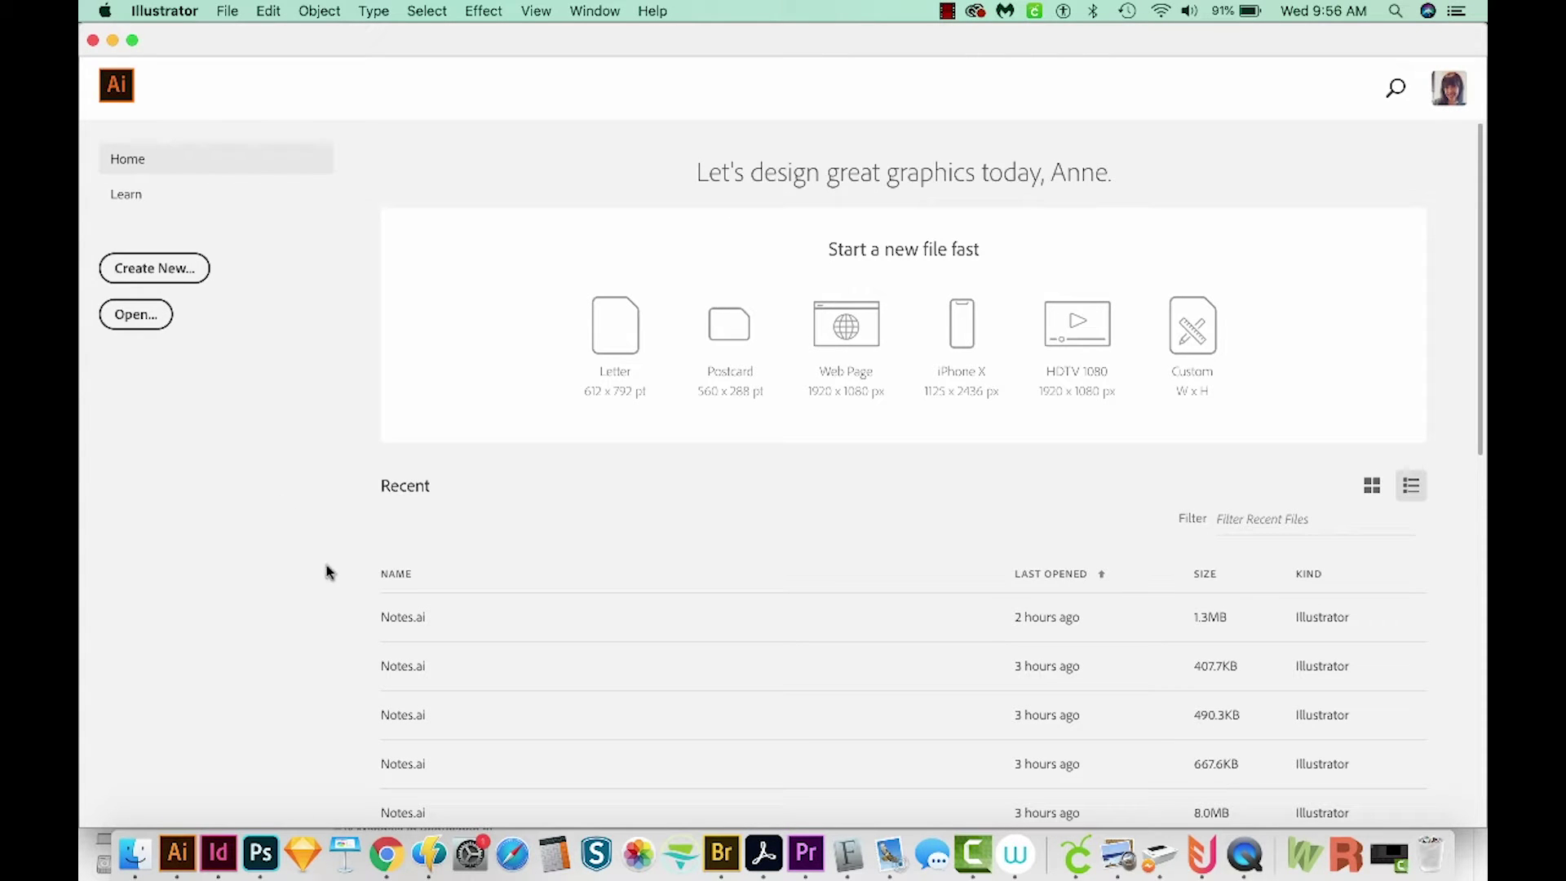
Step: Create a new document from the Web Minimum 1024 × 768 px preset
click(137, 268)
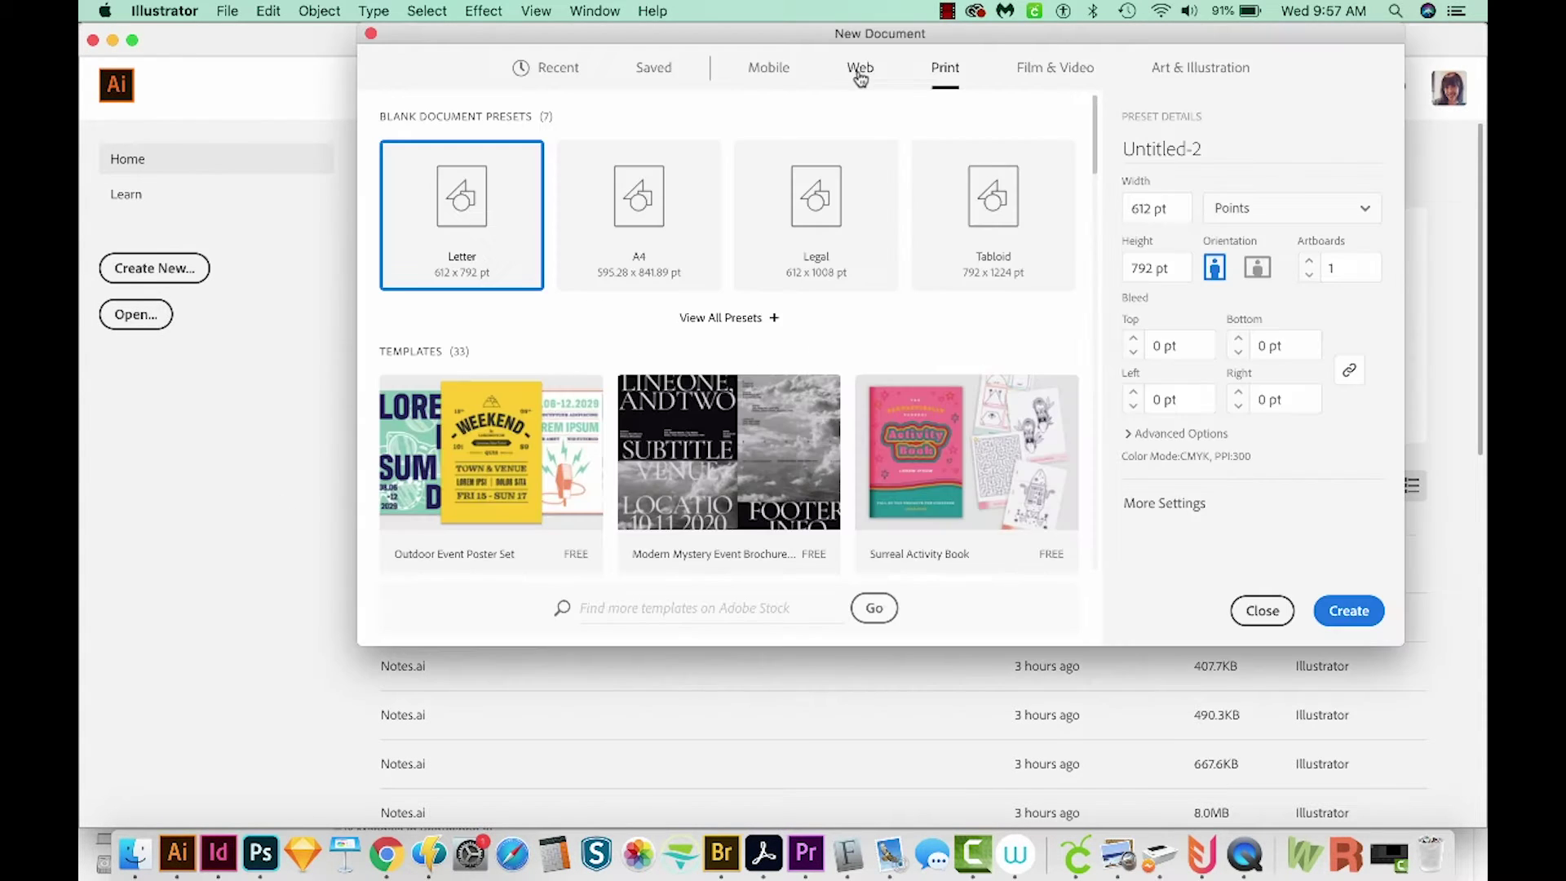
click(859, 73)
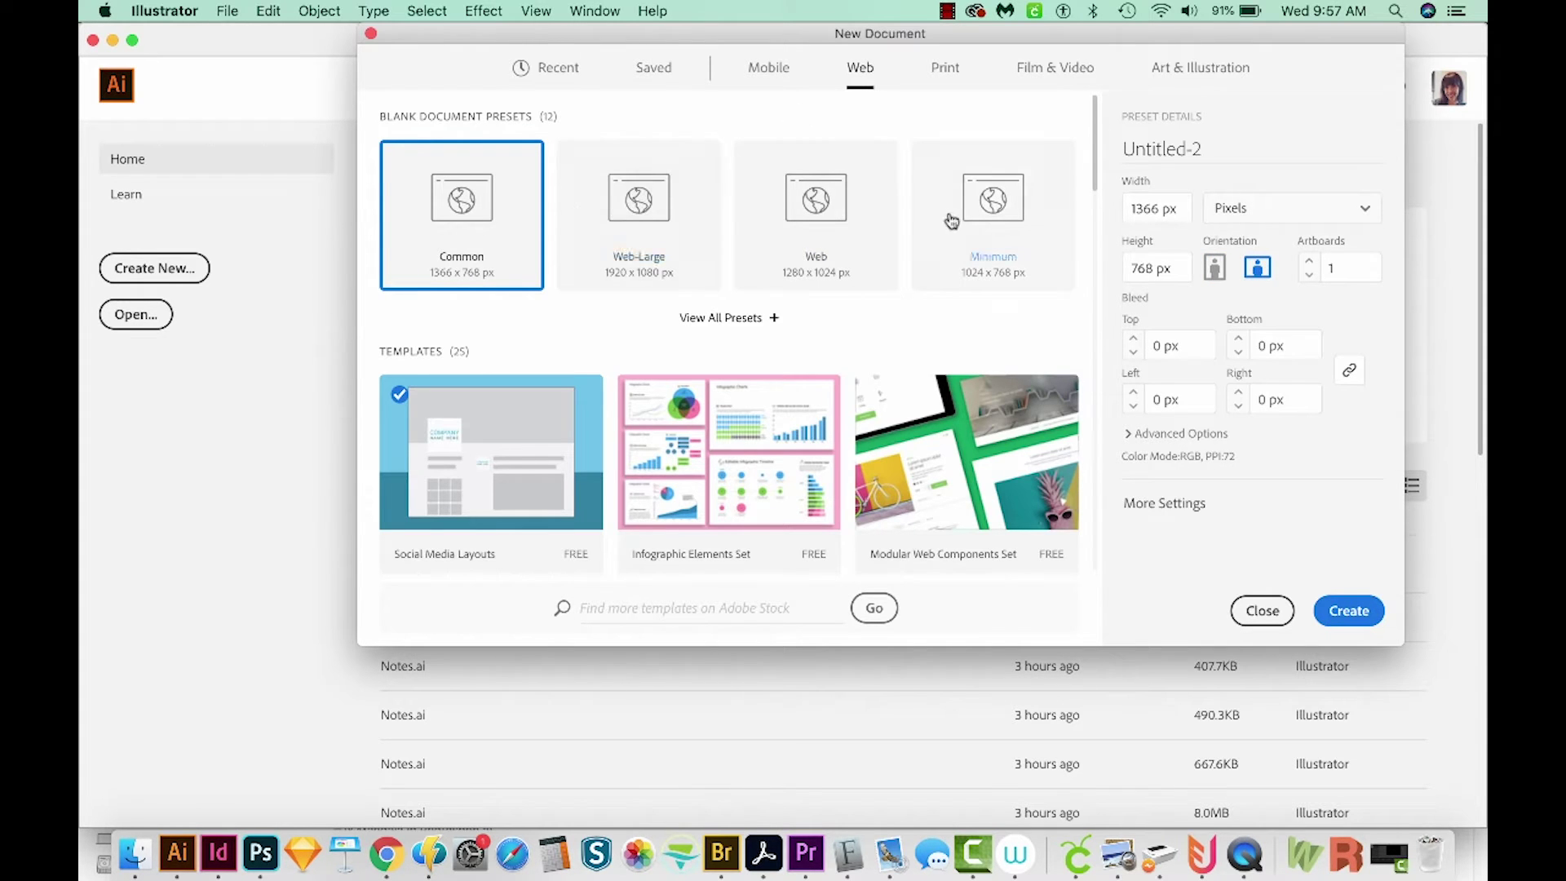
click(1003, 212)
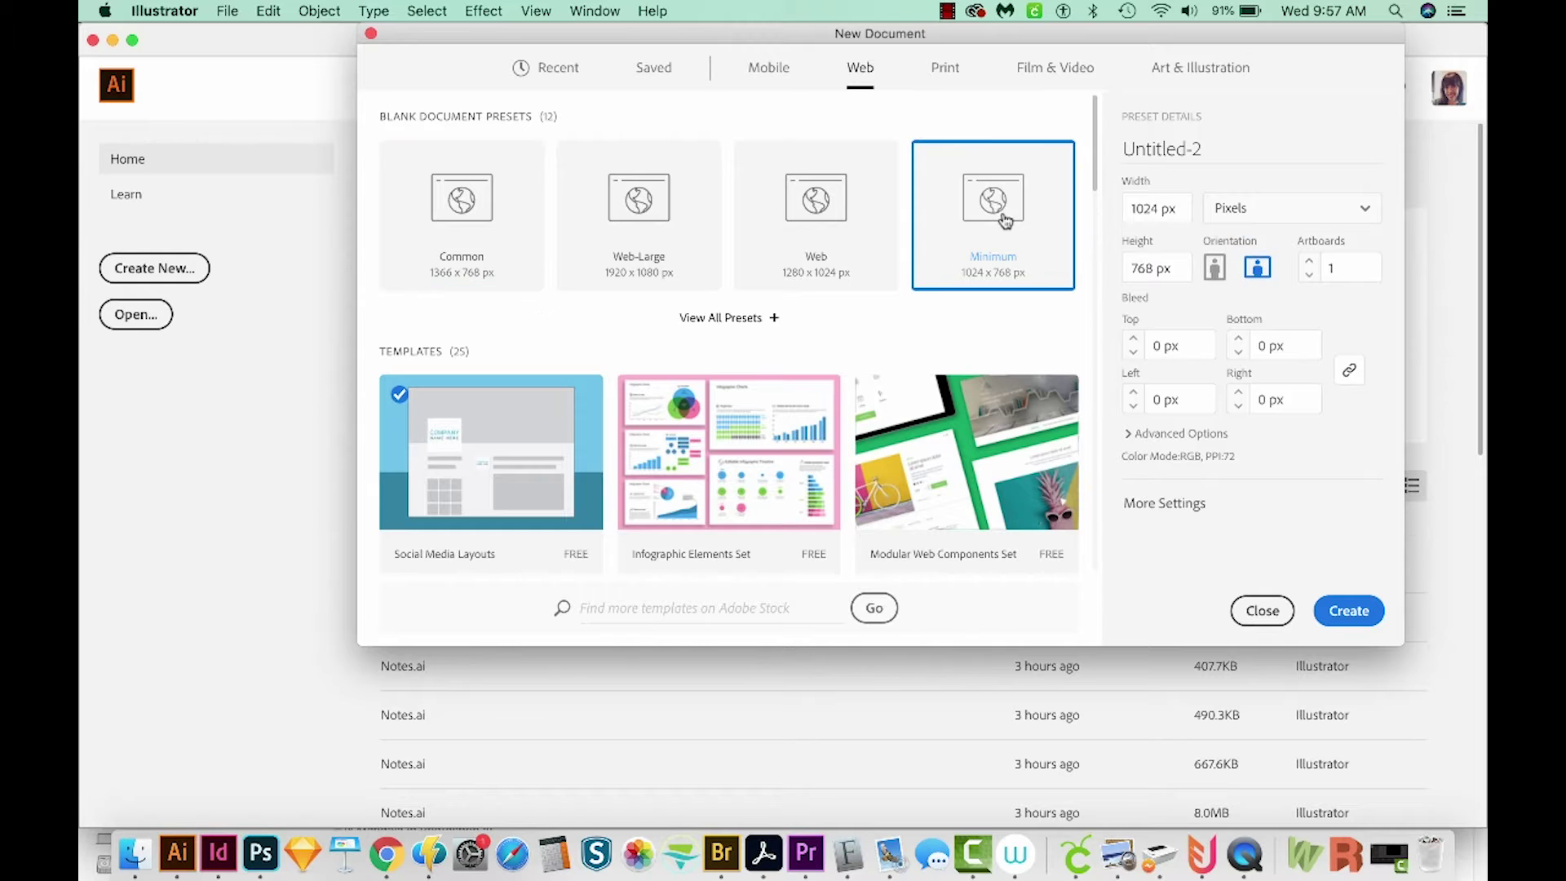
click(1346, 620)
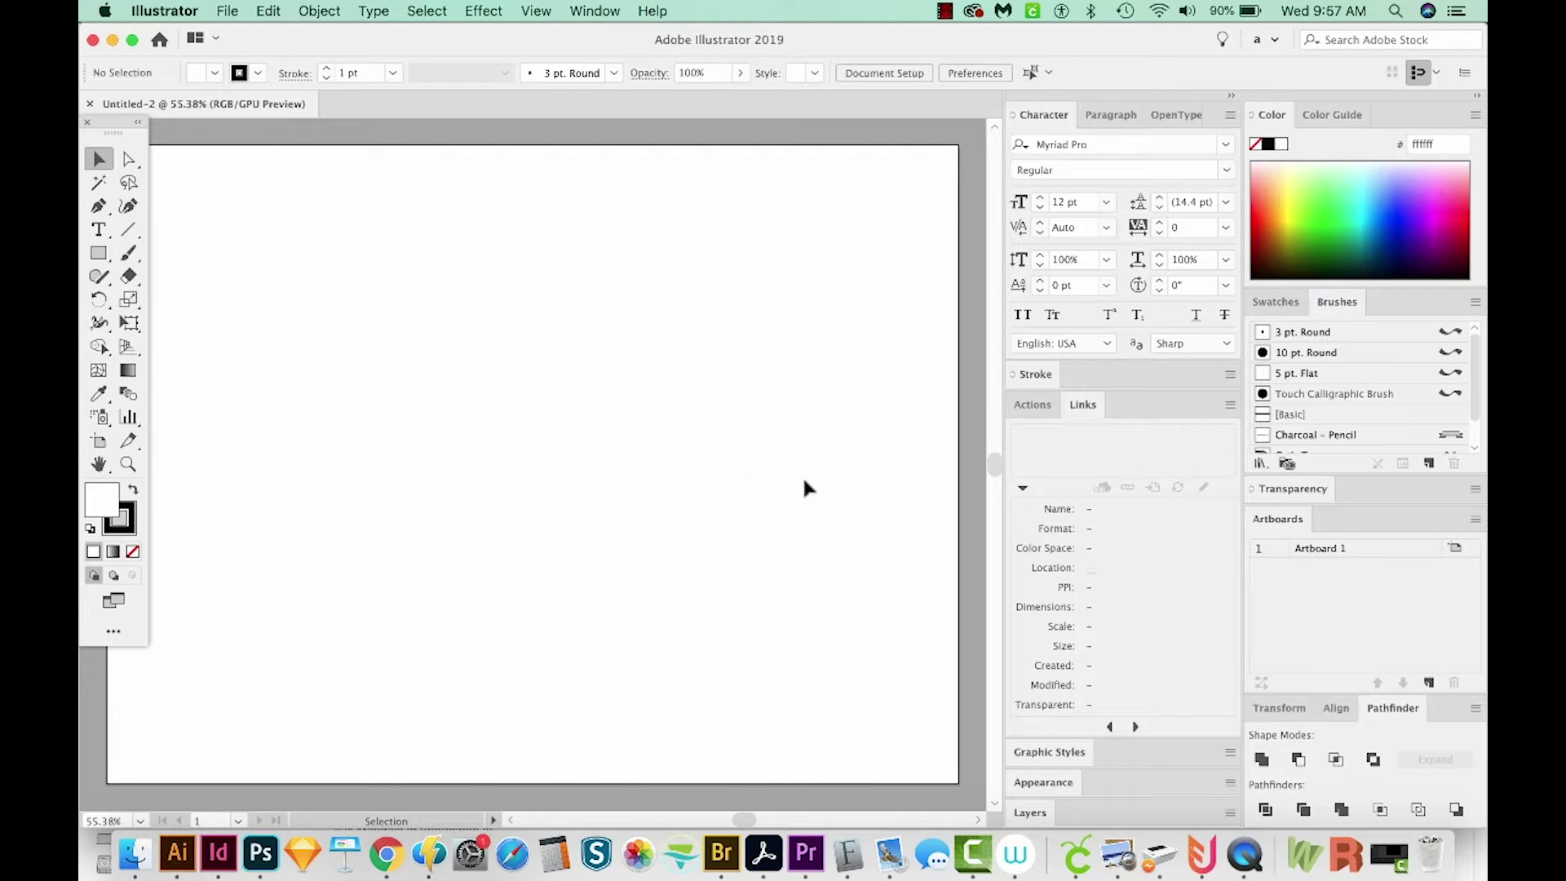
Step: Draw a circle on the artboard with the Ellipse tool
key(l)
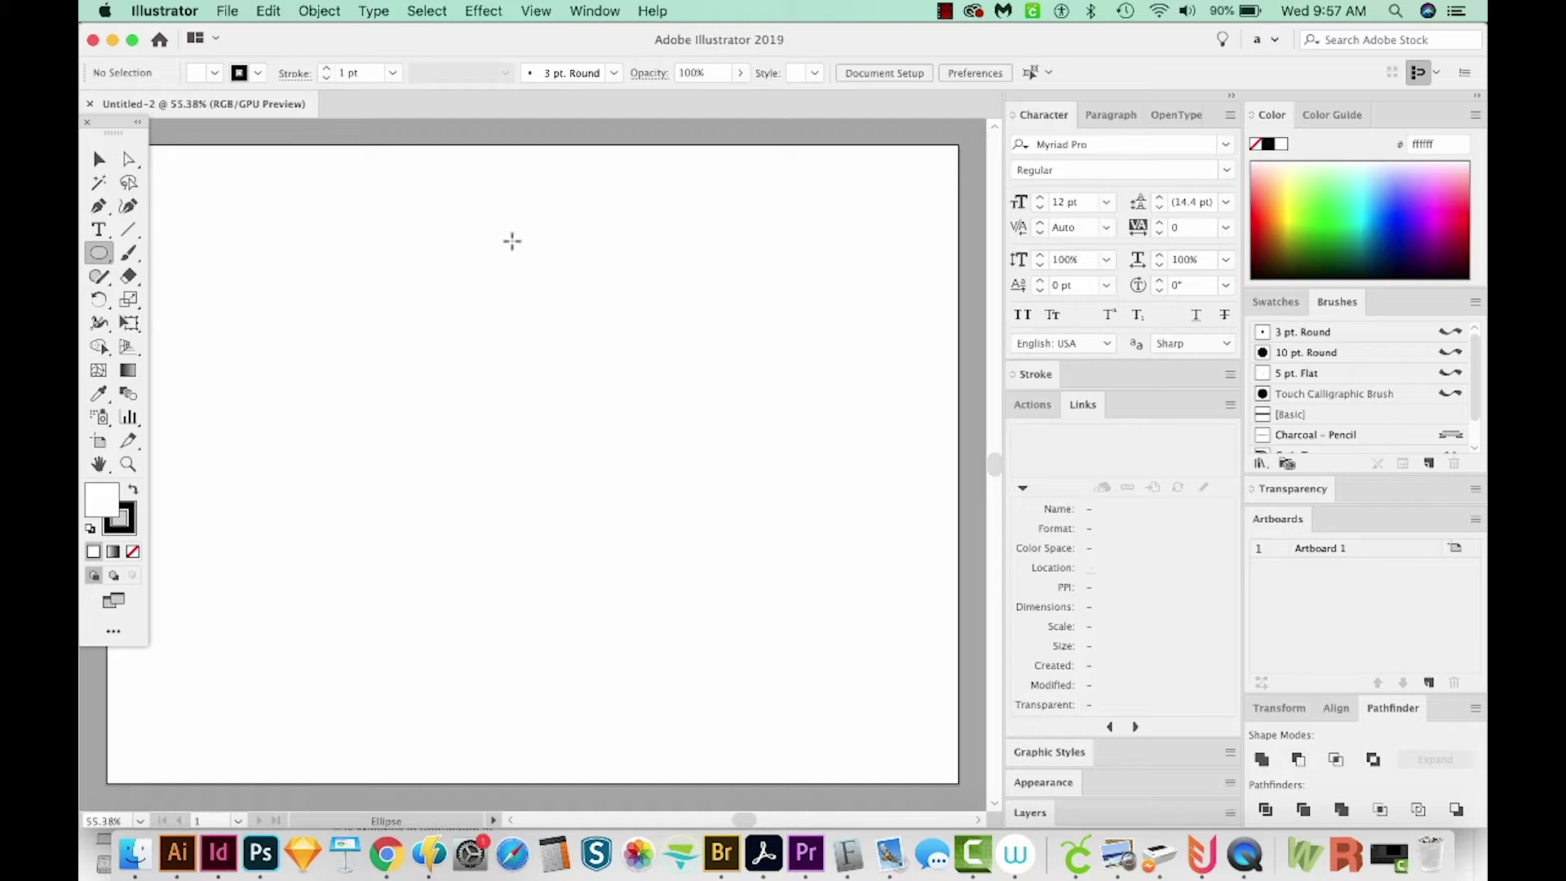
drag(508, 235, 730, 499)
drag(405, 419, 607, 395)
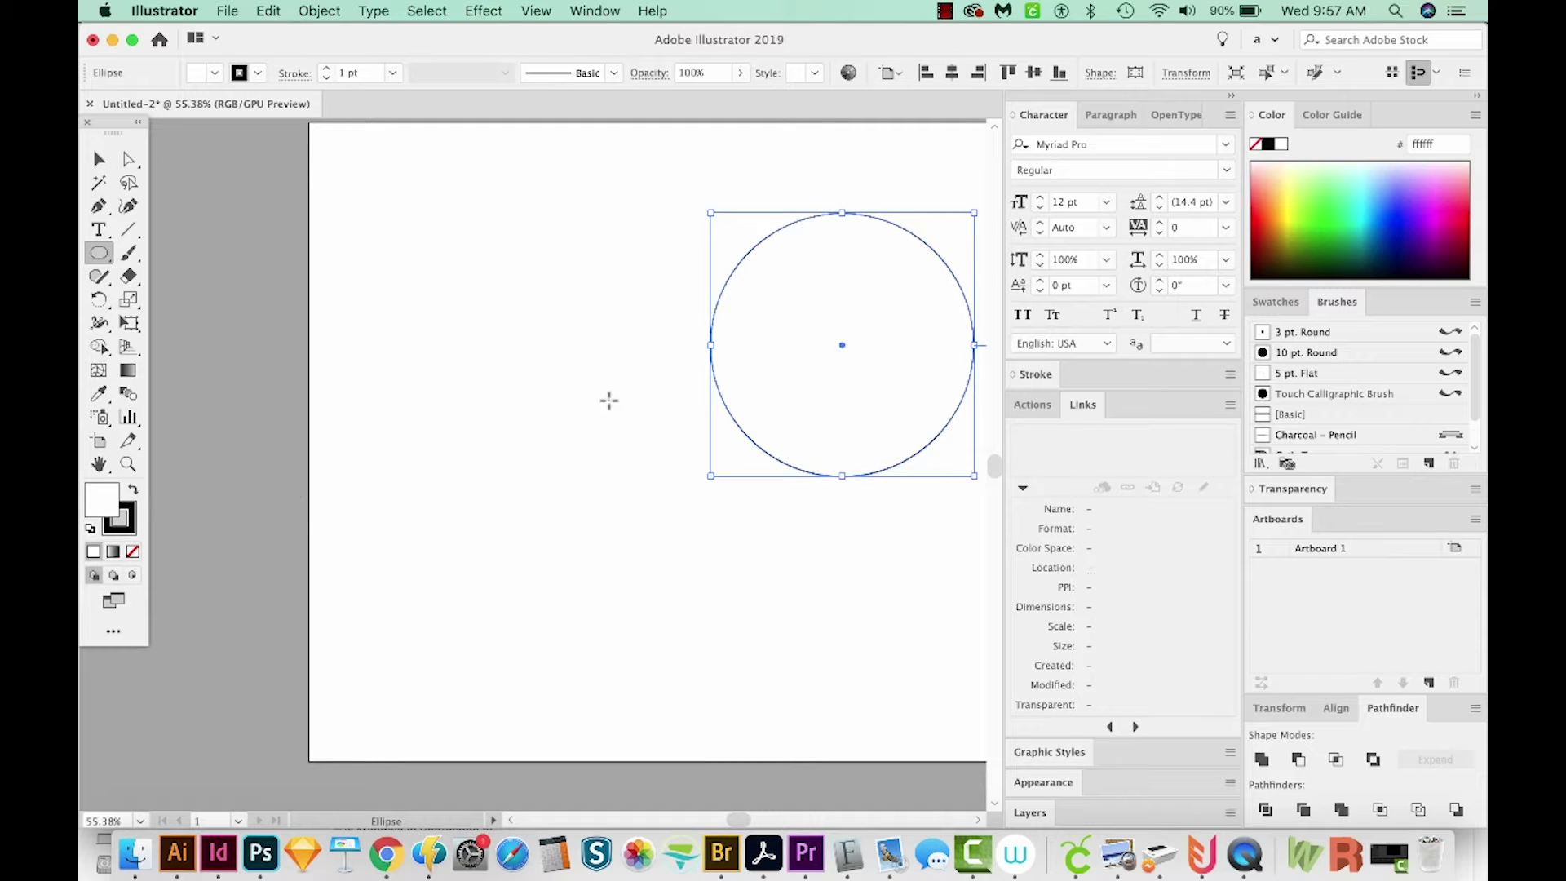
Step: Duplicate the circle to its left, then copy one below between the pair
key(v)
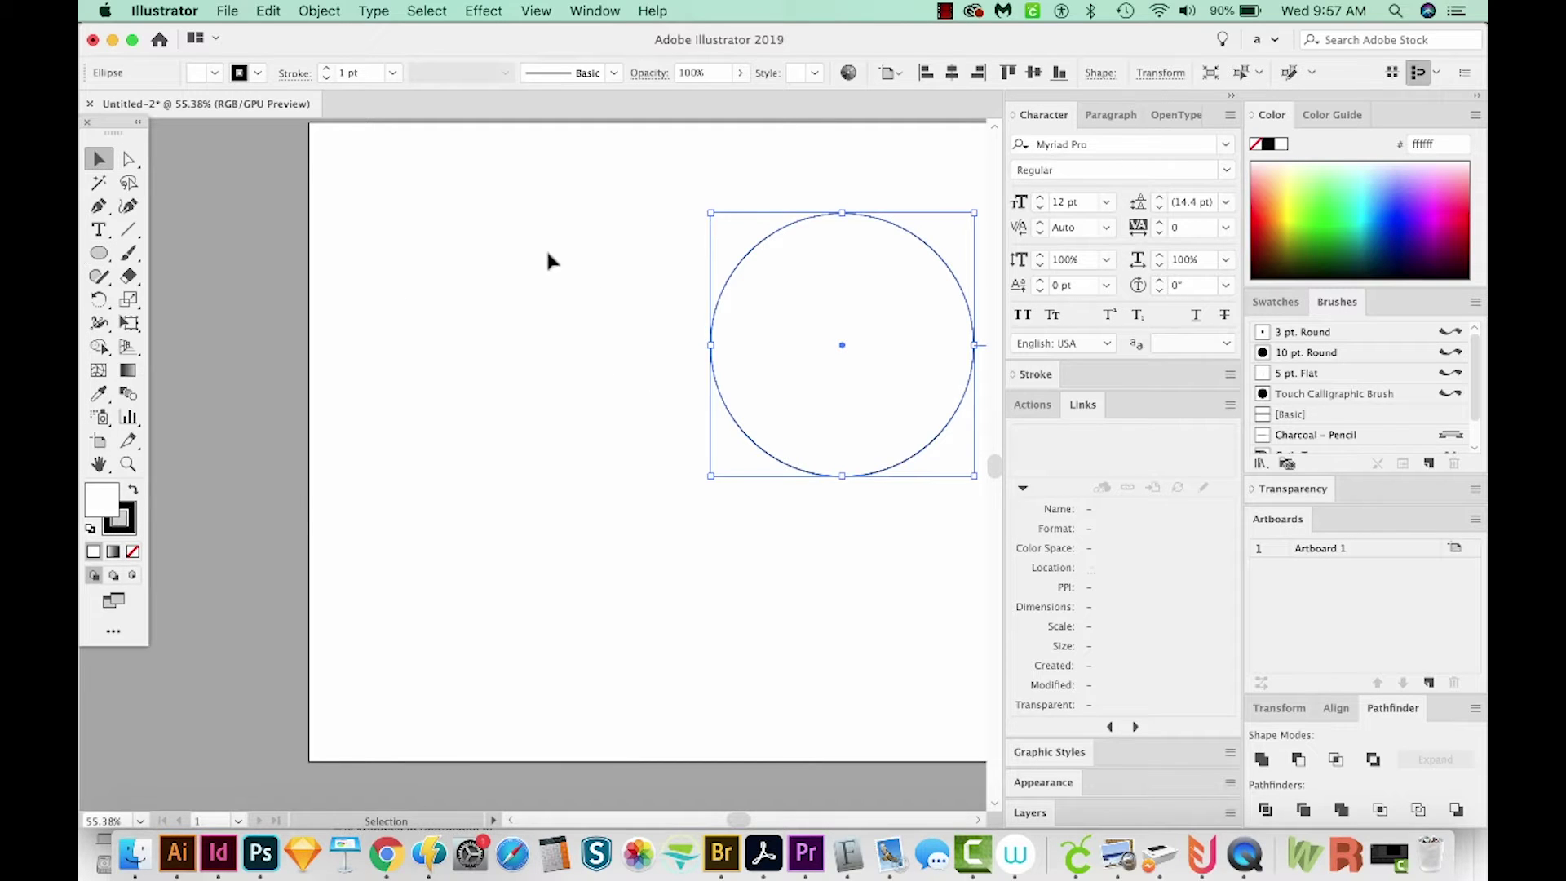
key(super+shift+a)
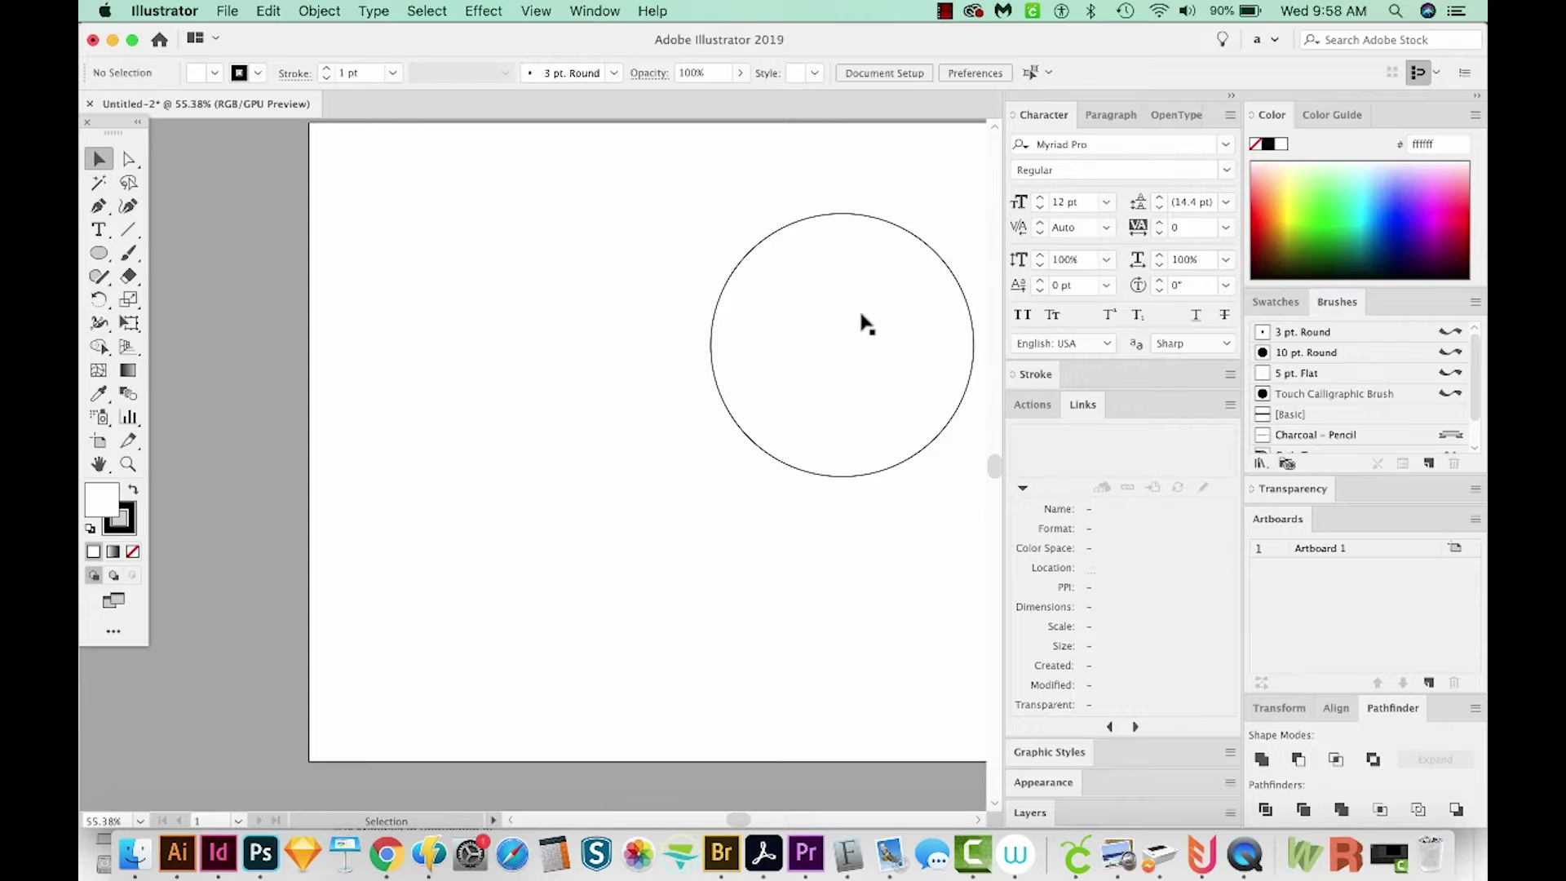
drag(859, 321, 661, 329)
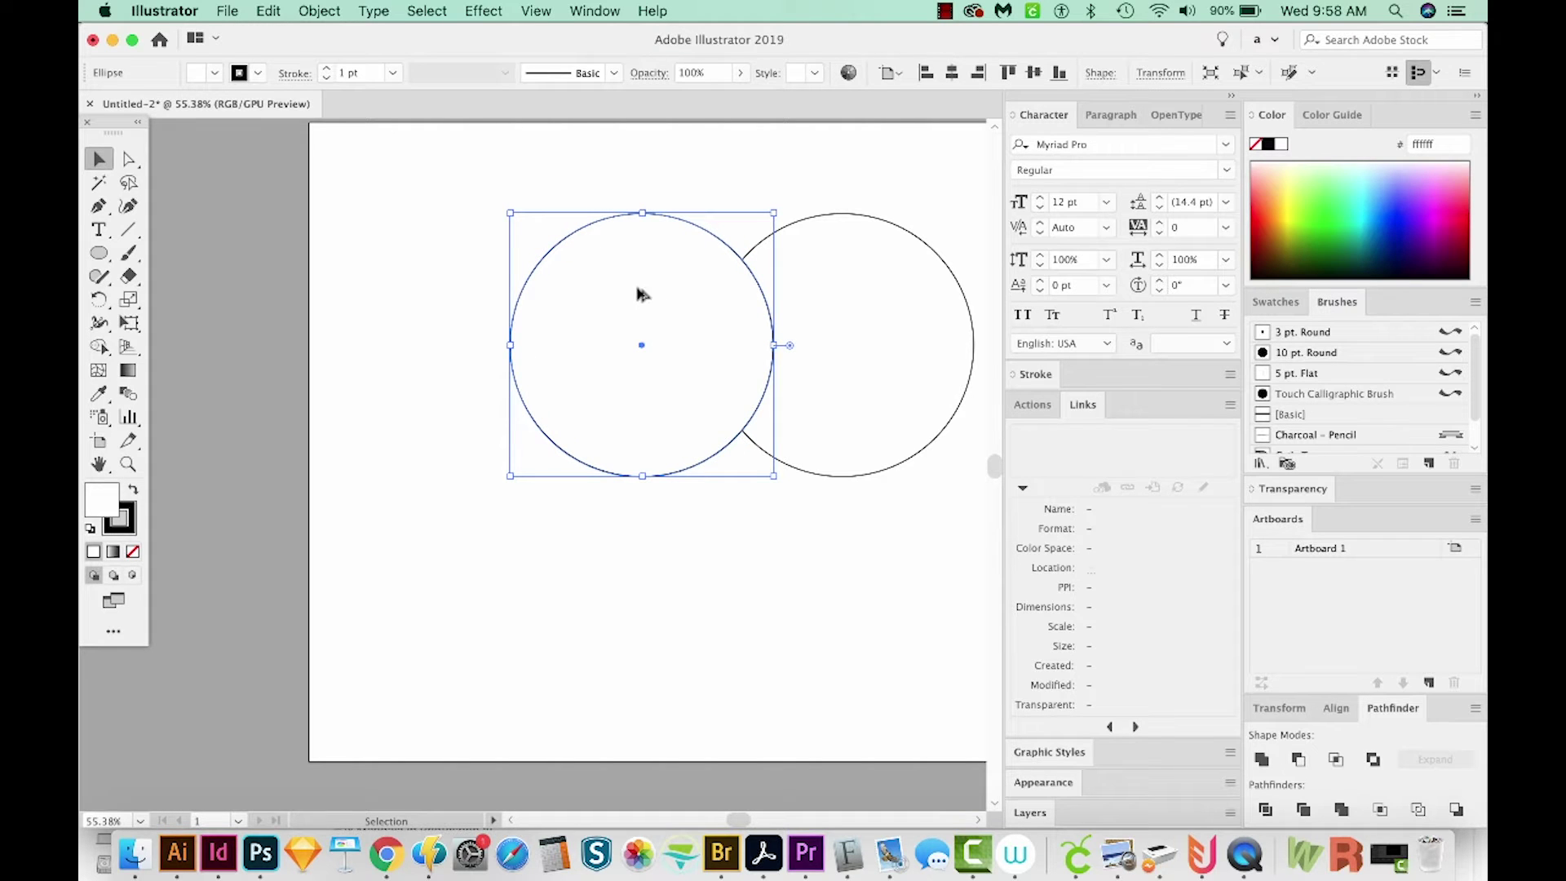
drag(636, 289, 732, 444)
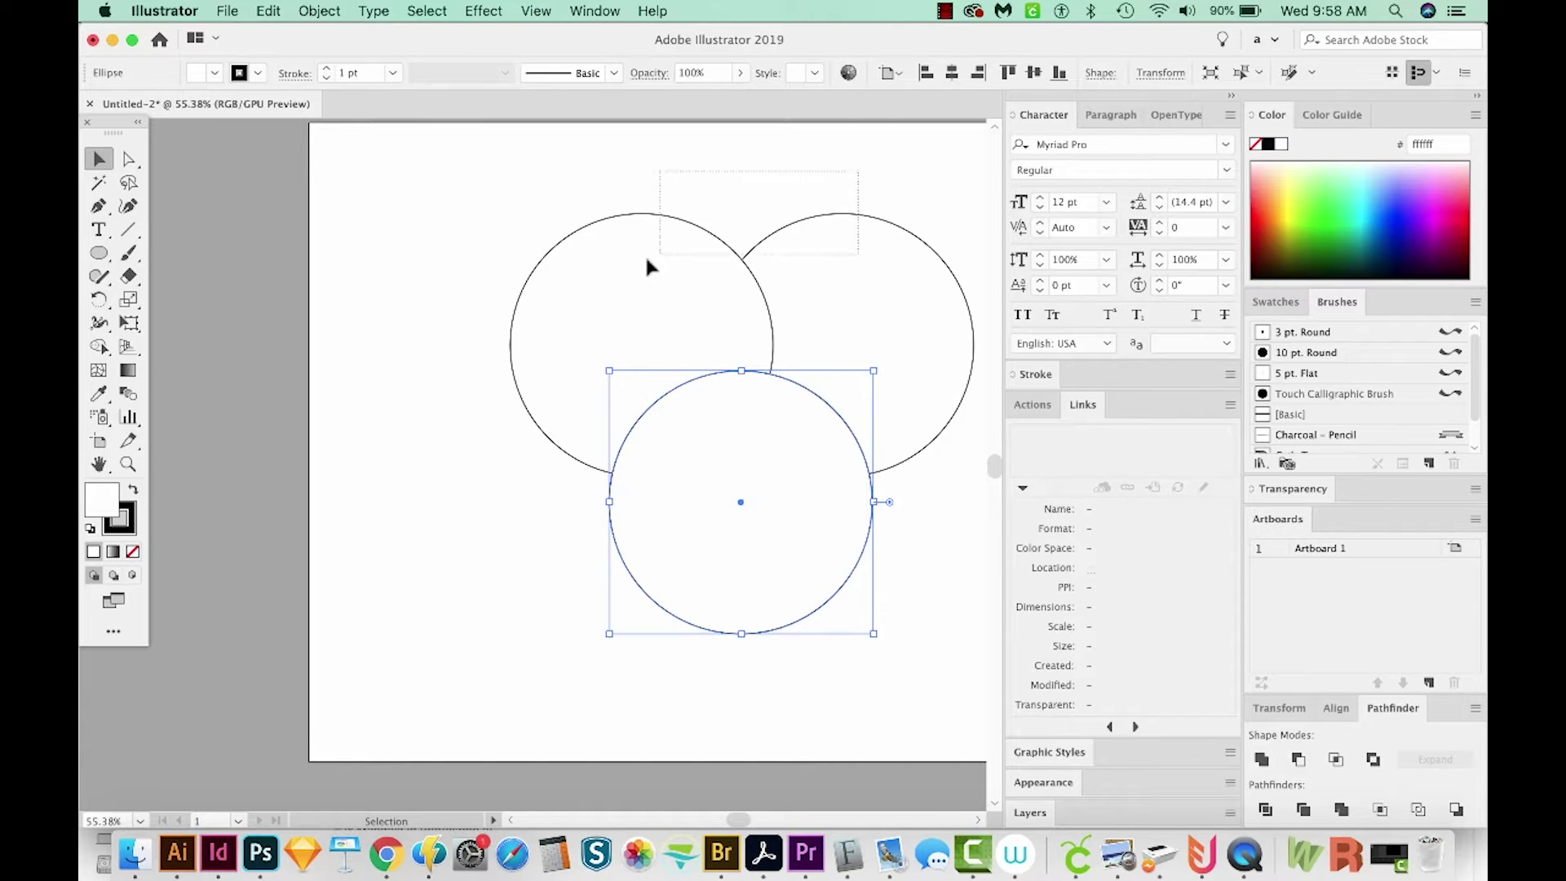
Step: Group the two upper circles and horizontally centre all three circles
click(658, 284)
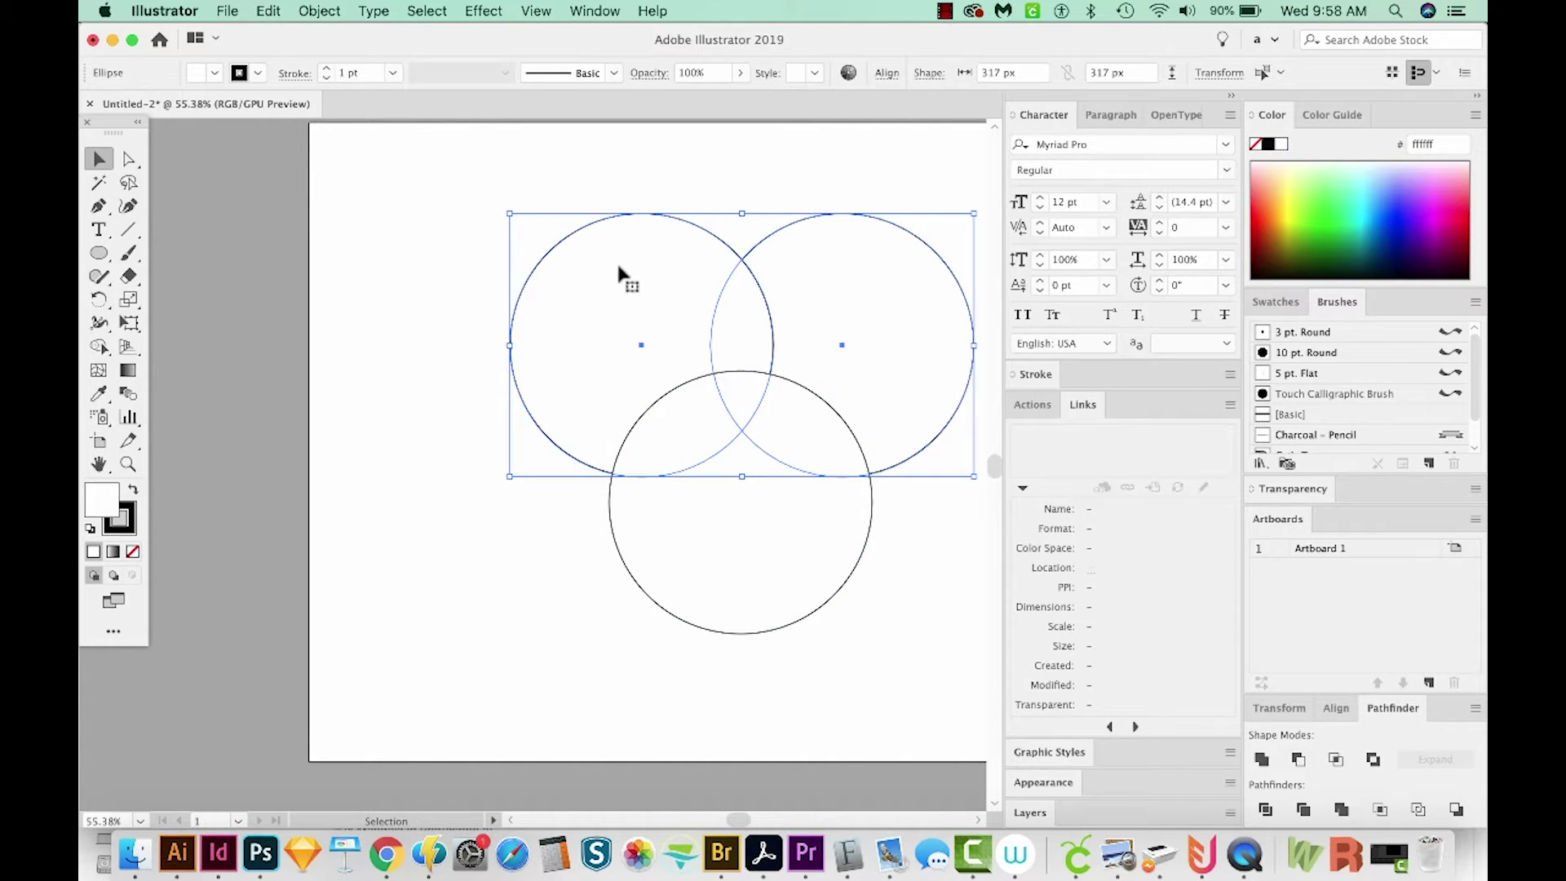
key(super+g)
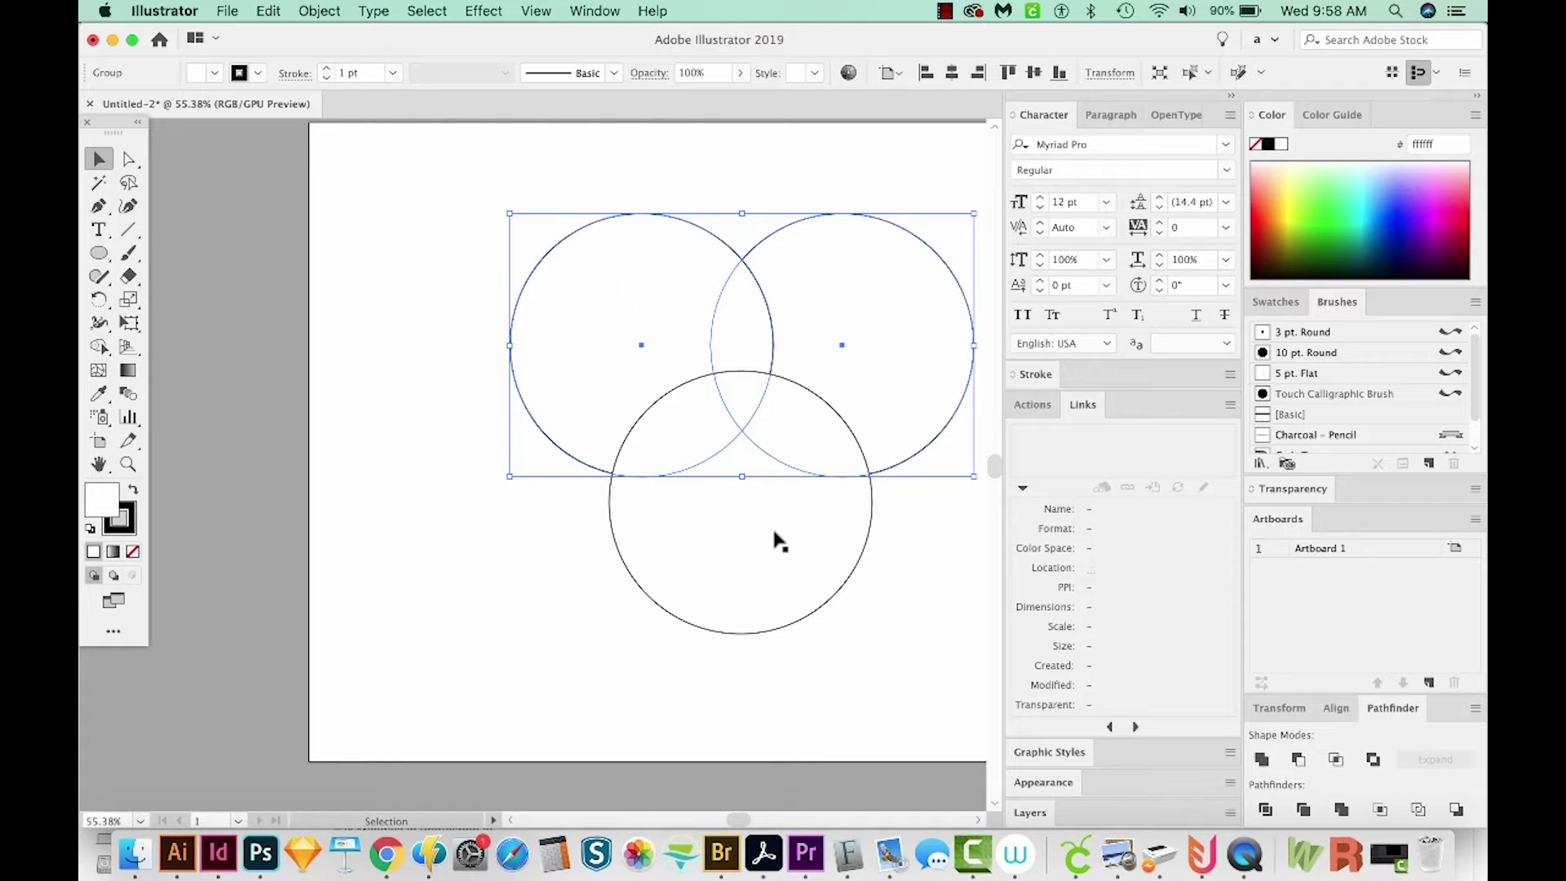
drag(845, 603, 635, 305)
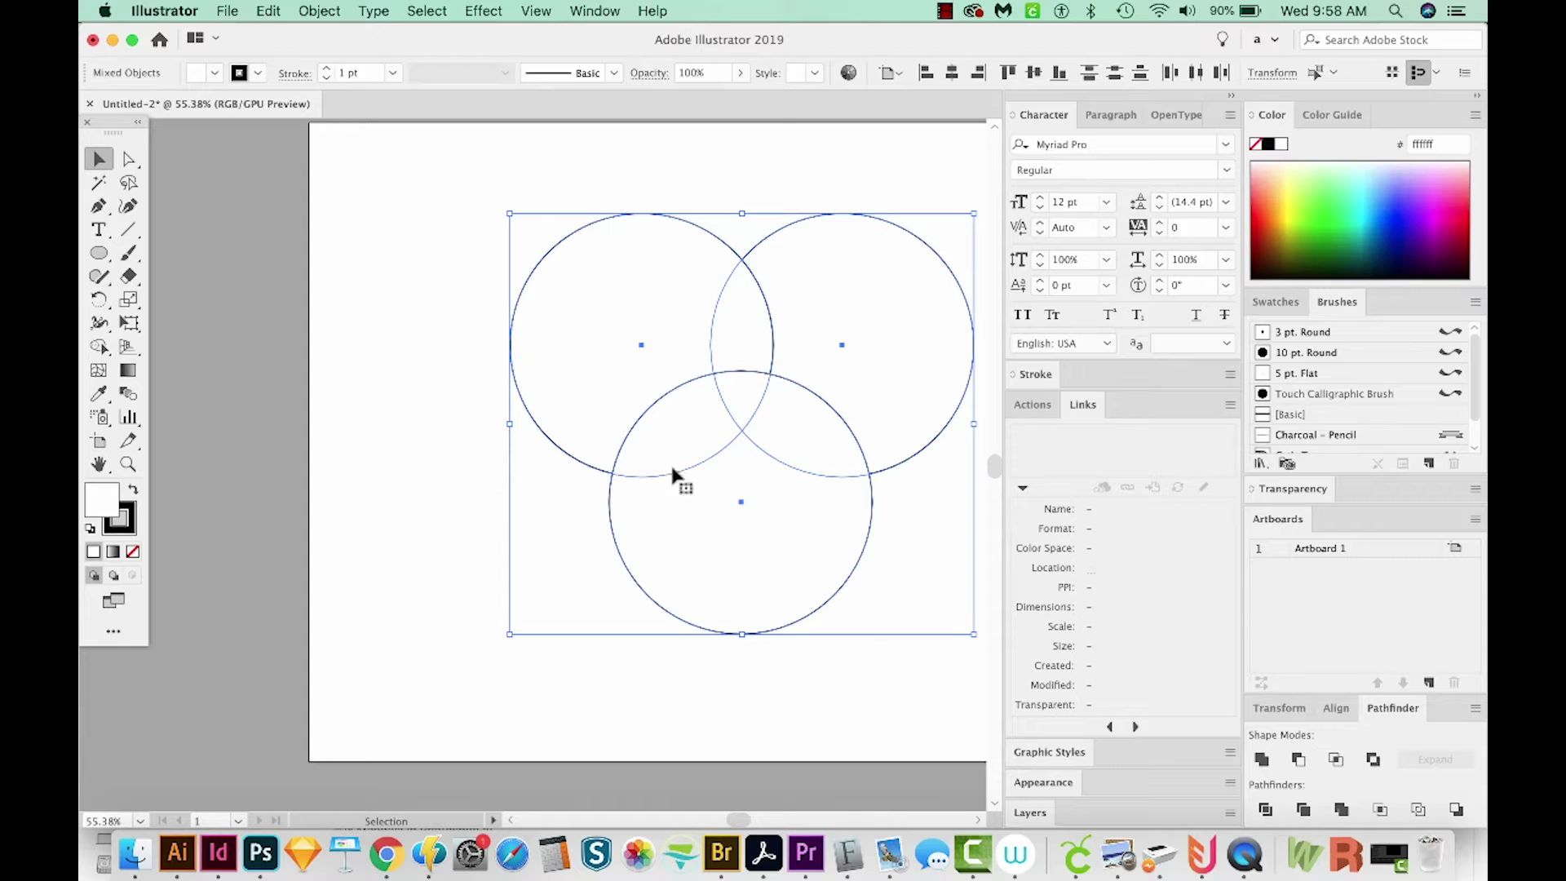
click(953, 74)
click(953, 75)
Step: Centre the lower circle under the pair and bring up the Pathfinder panel
click(595, 10)
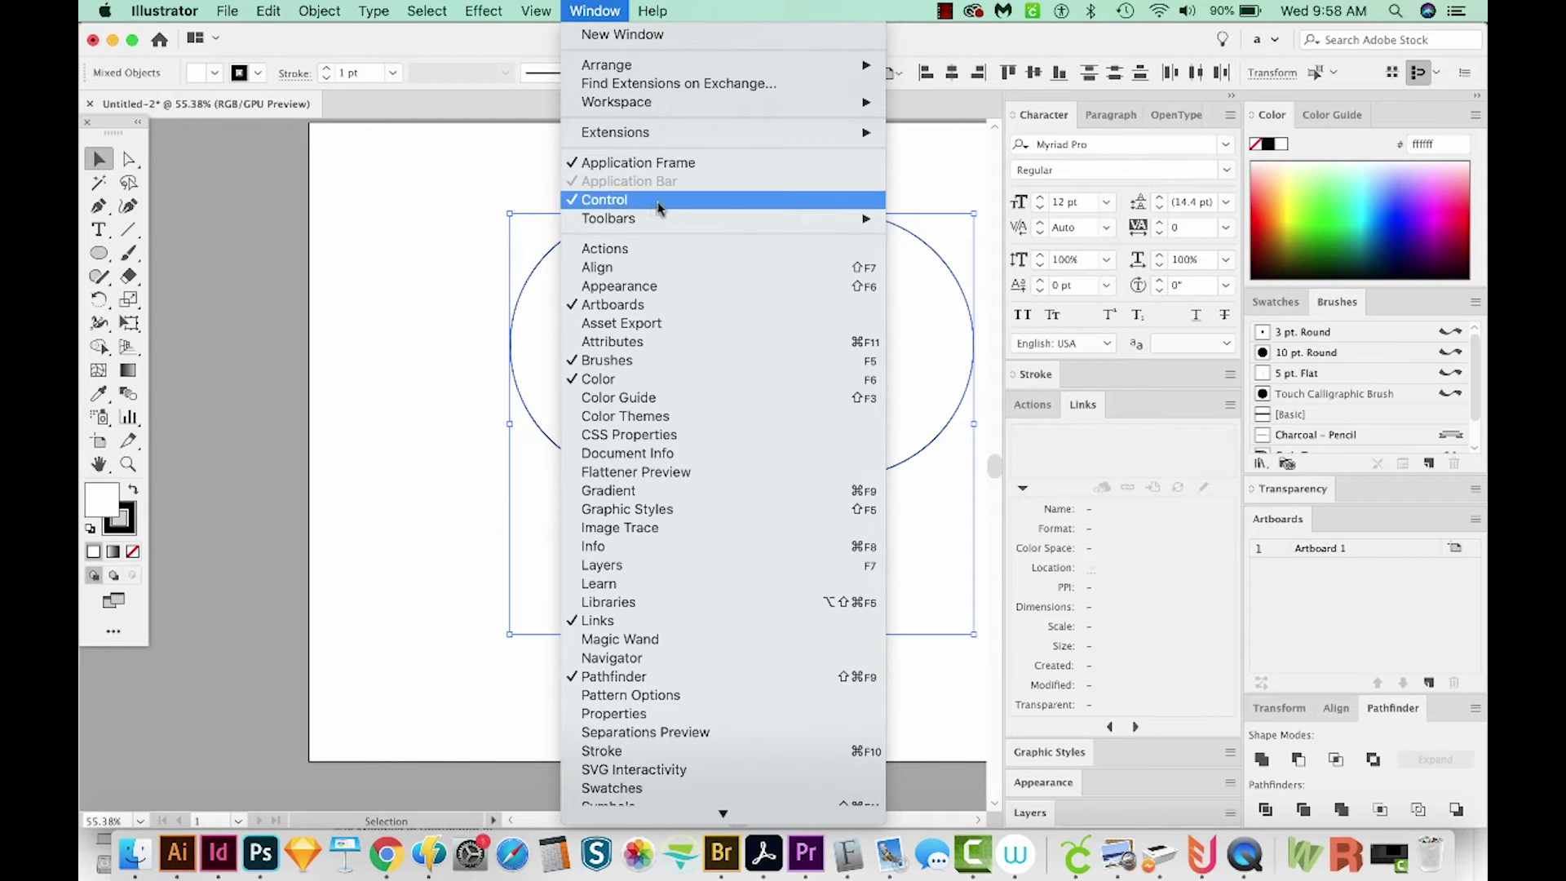
click(470, 217)
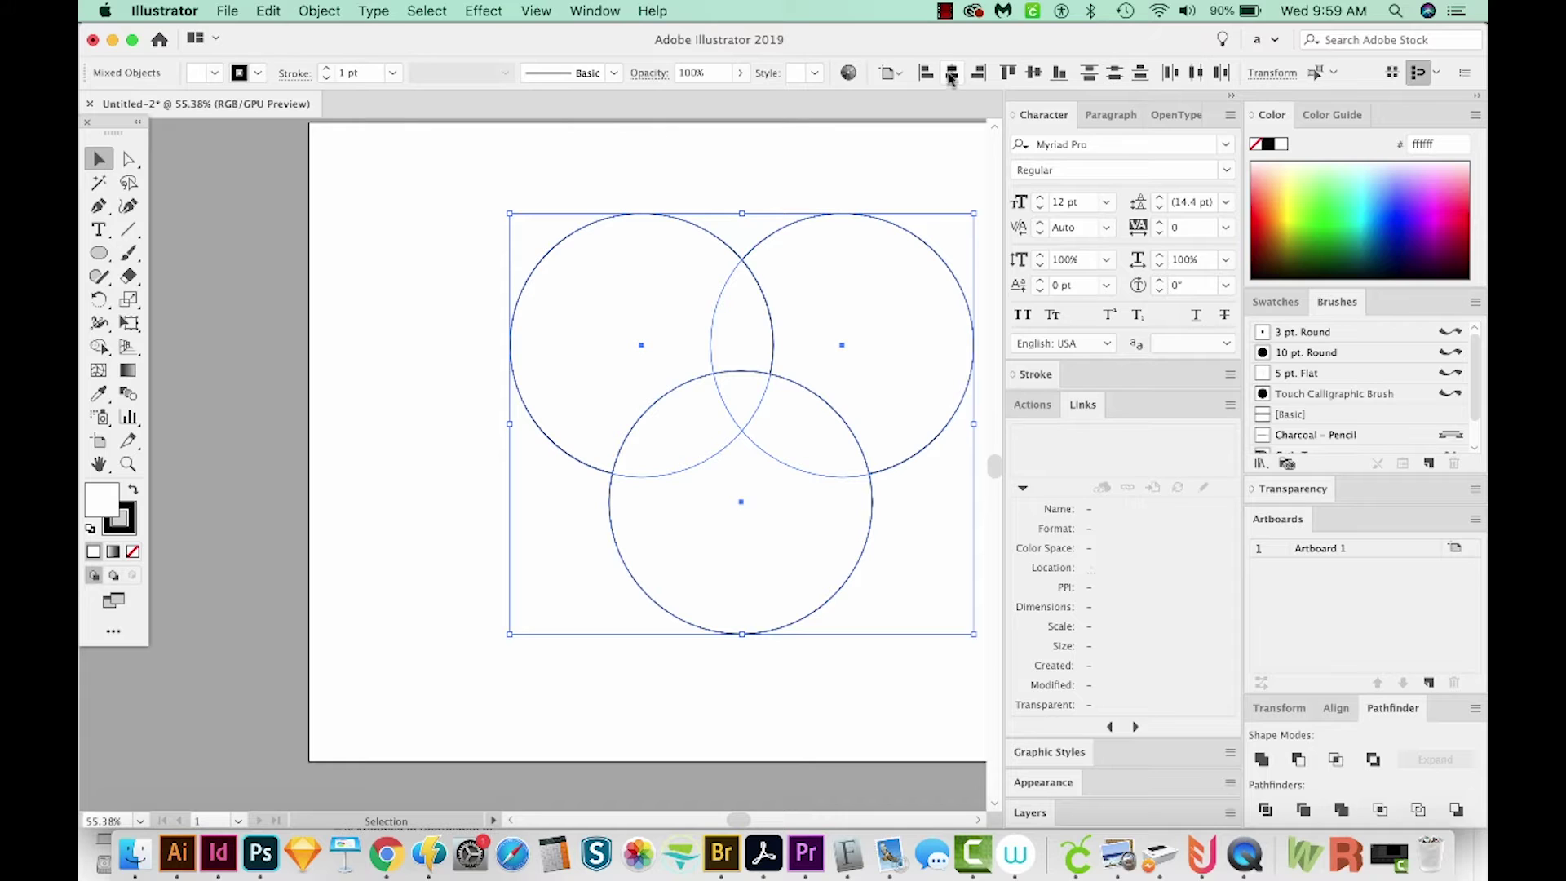
click(952, 74)
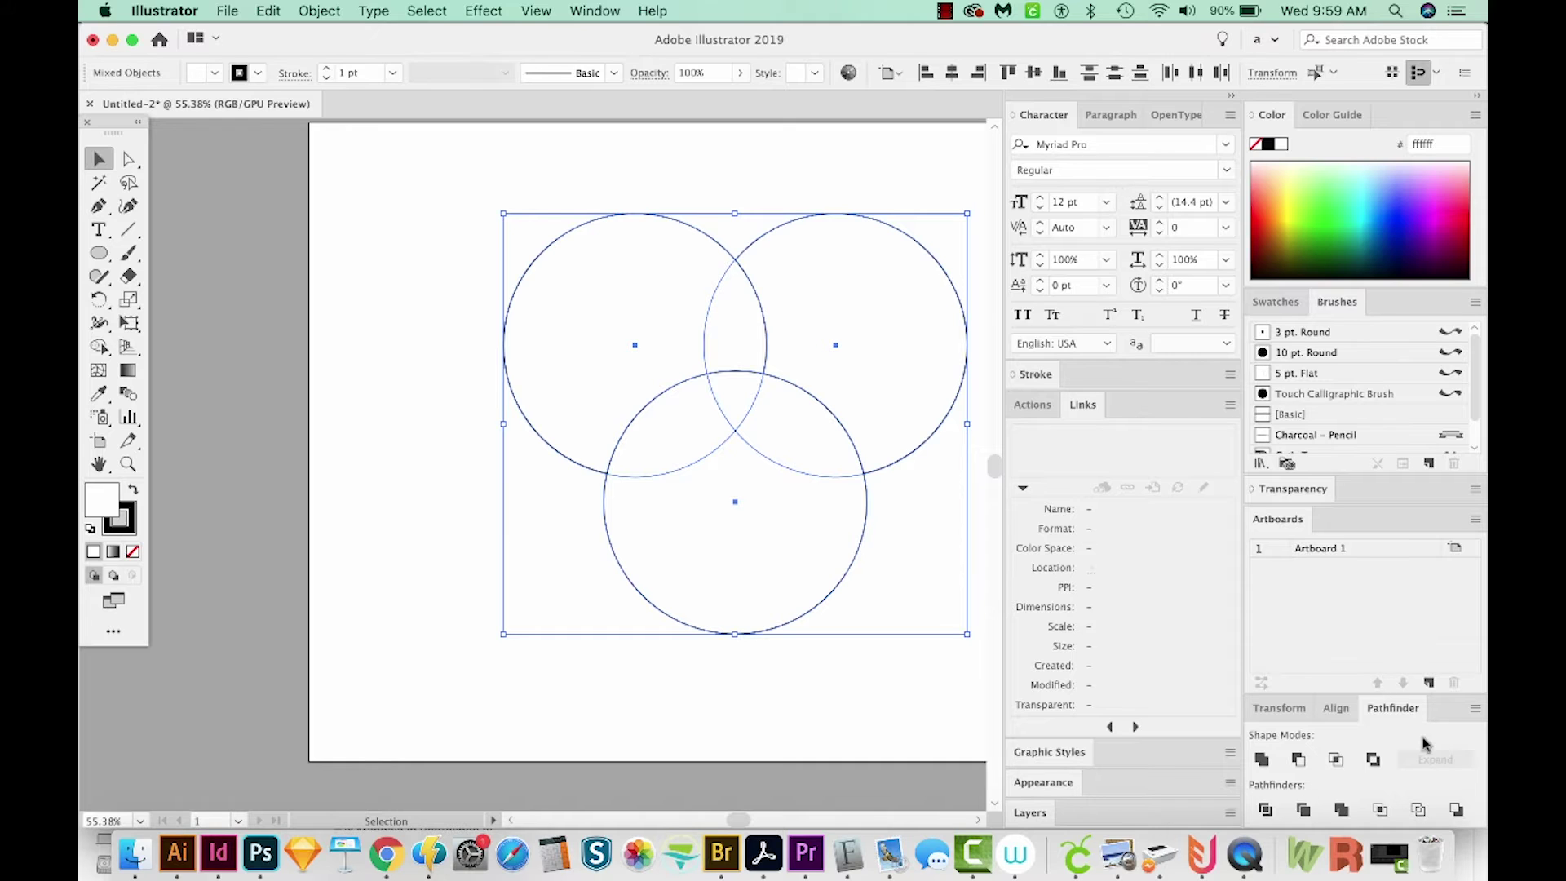
click(590, 12)
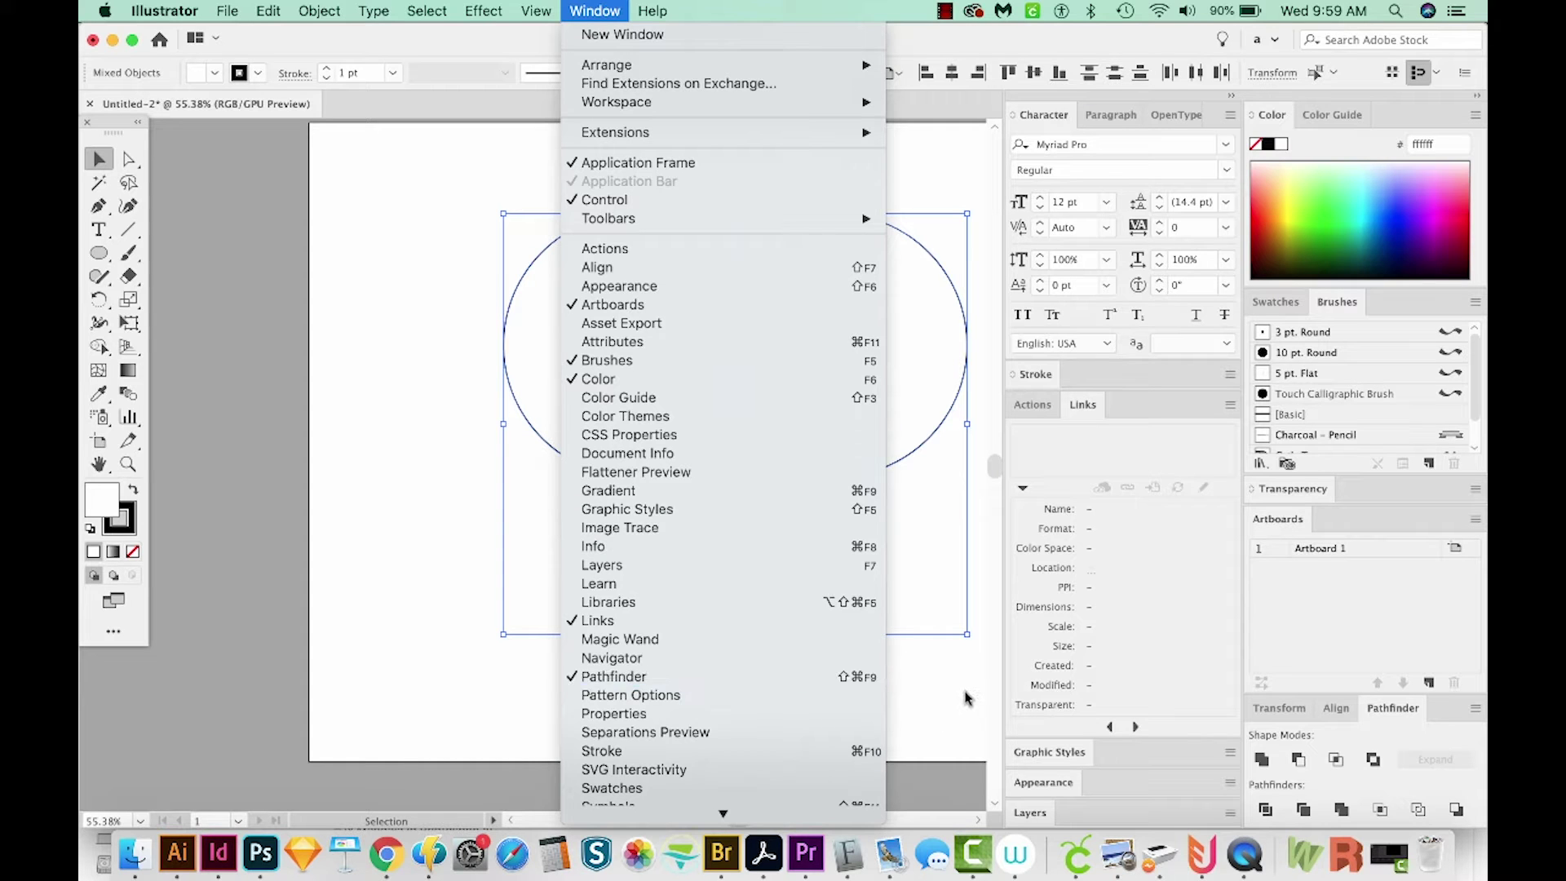
click(1397, 807)
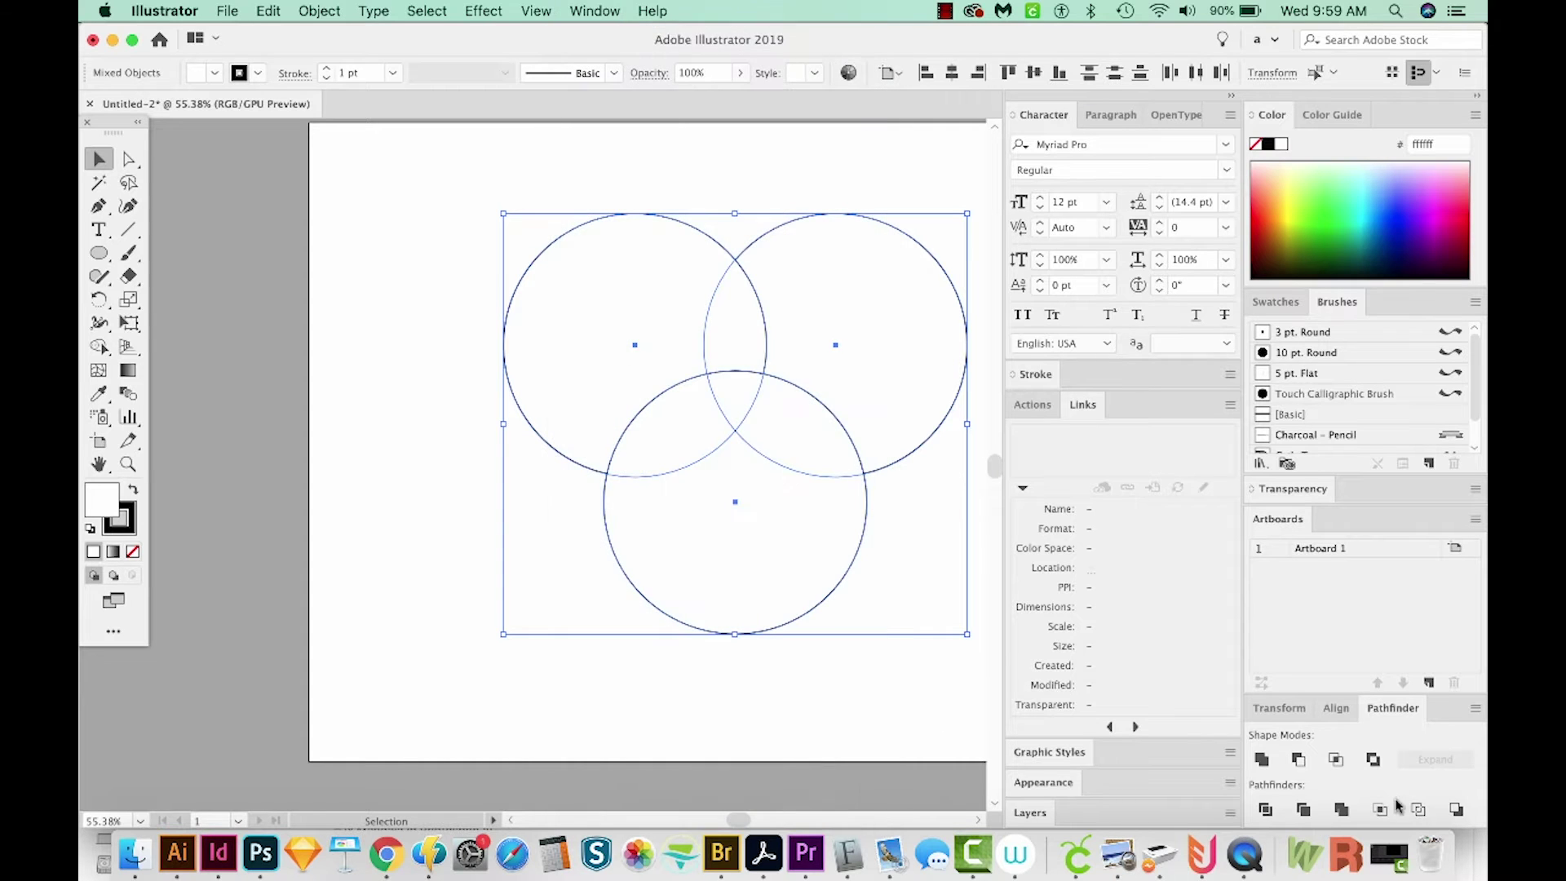
Step: Unite the three circles and delete the two inner anchors on the right side
click(1262, 762)
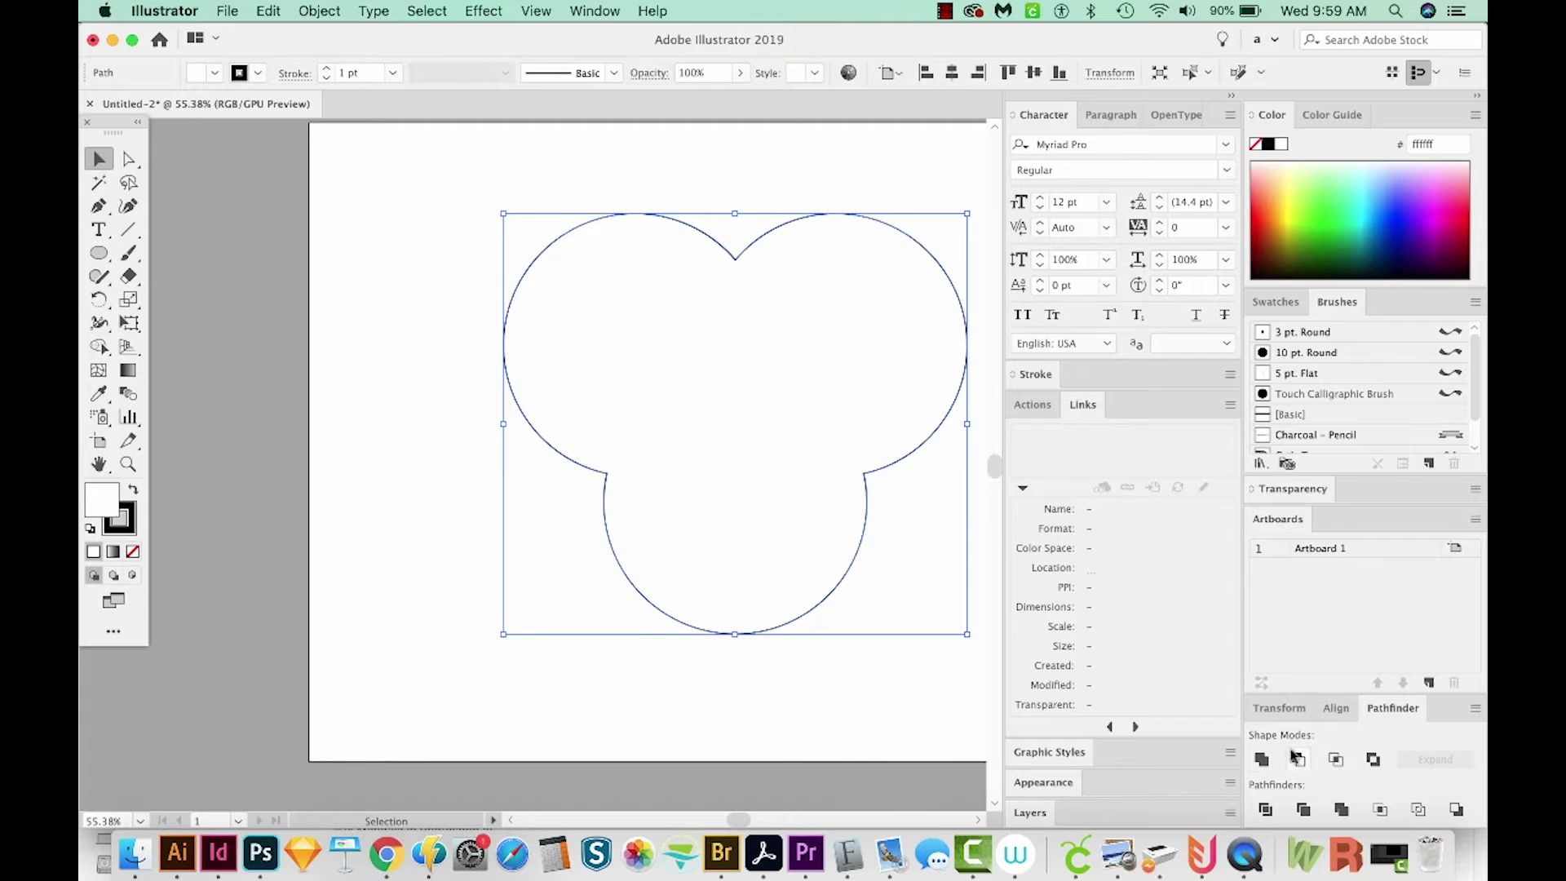
scroll(616, 535, right, 3)
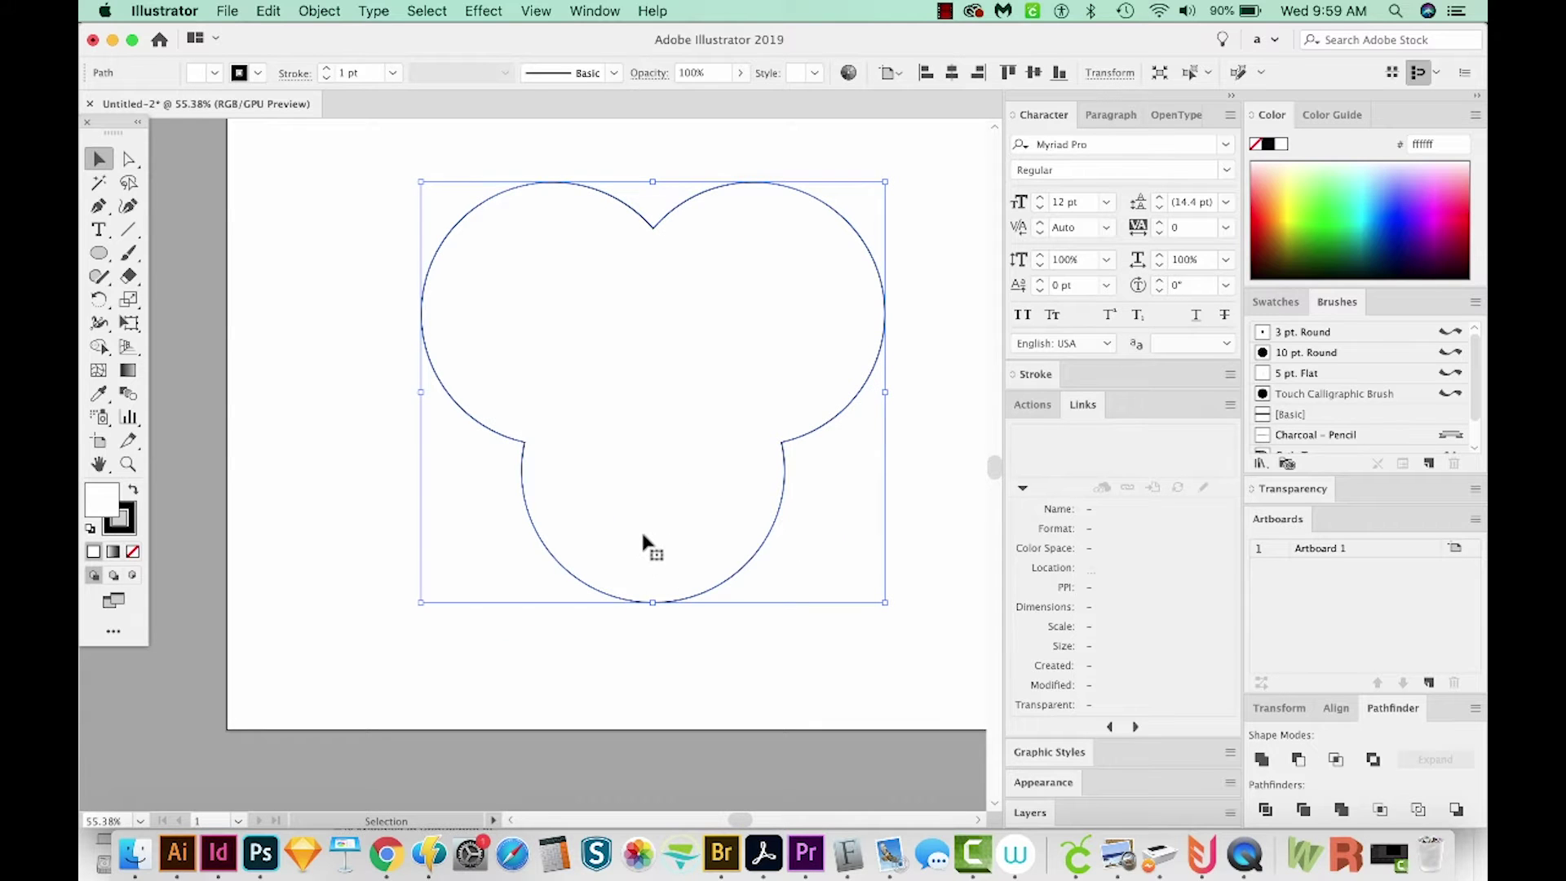
key(p)
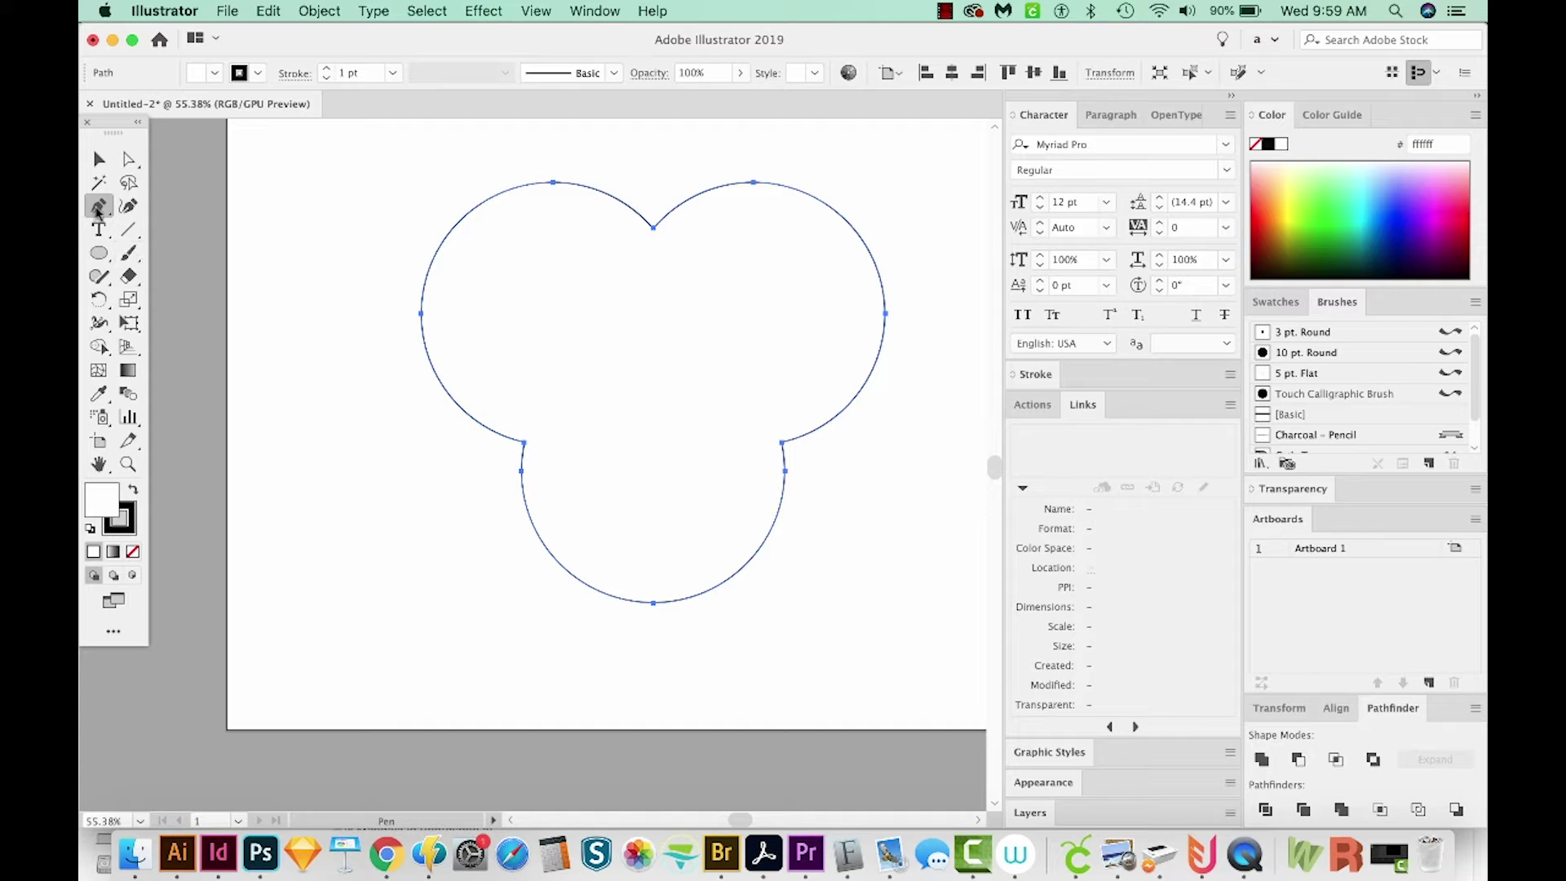
click(781, 445)
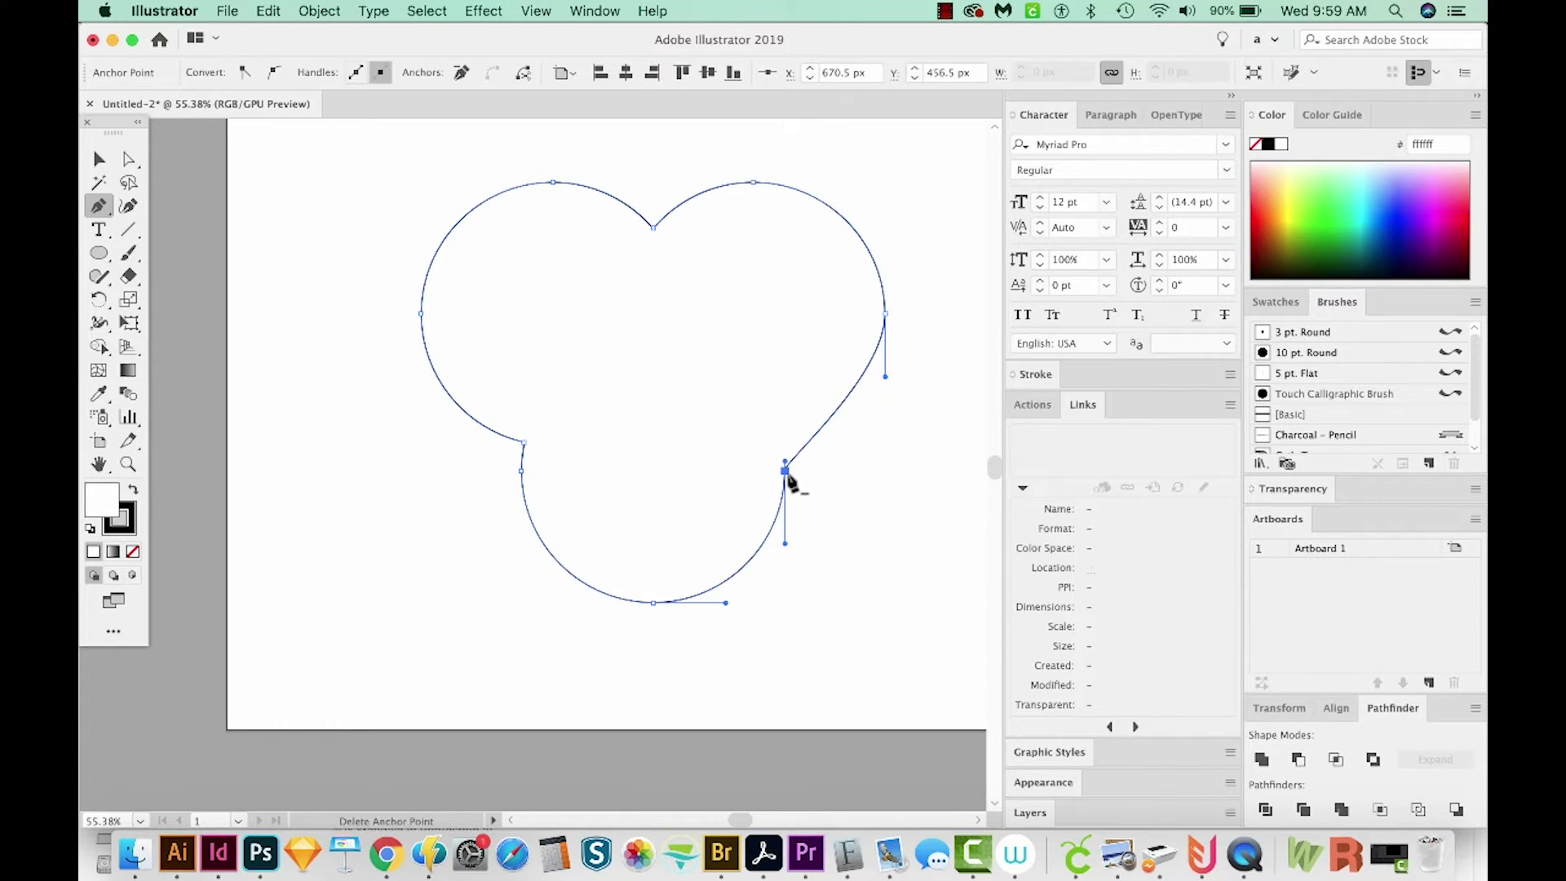
click(784, 471)
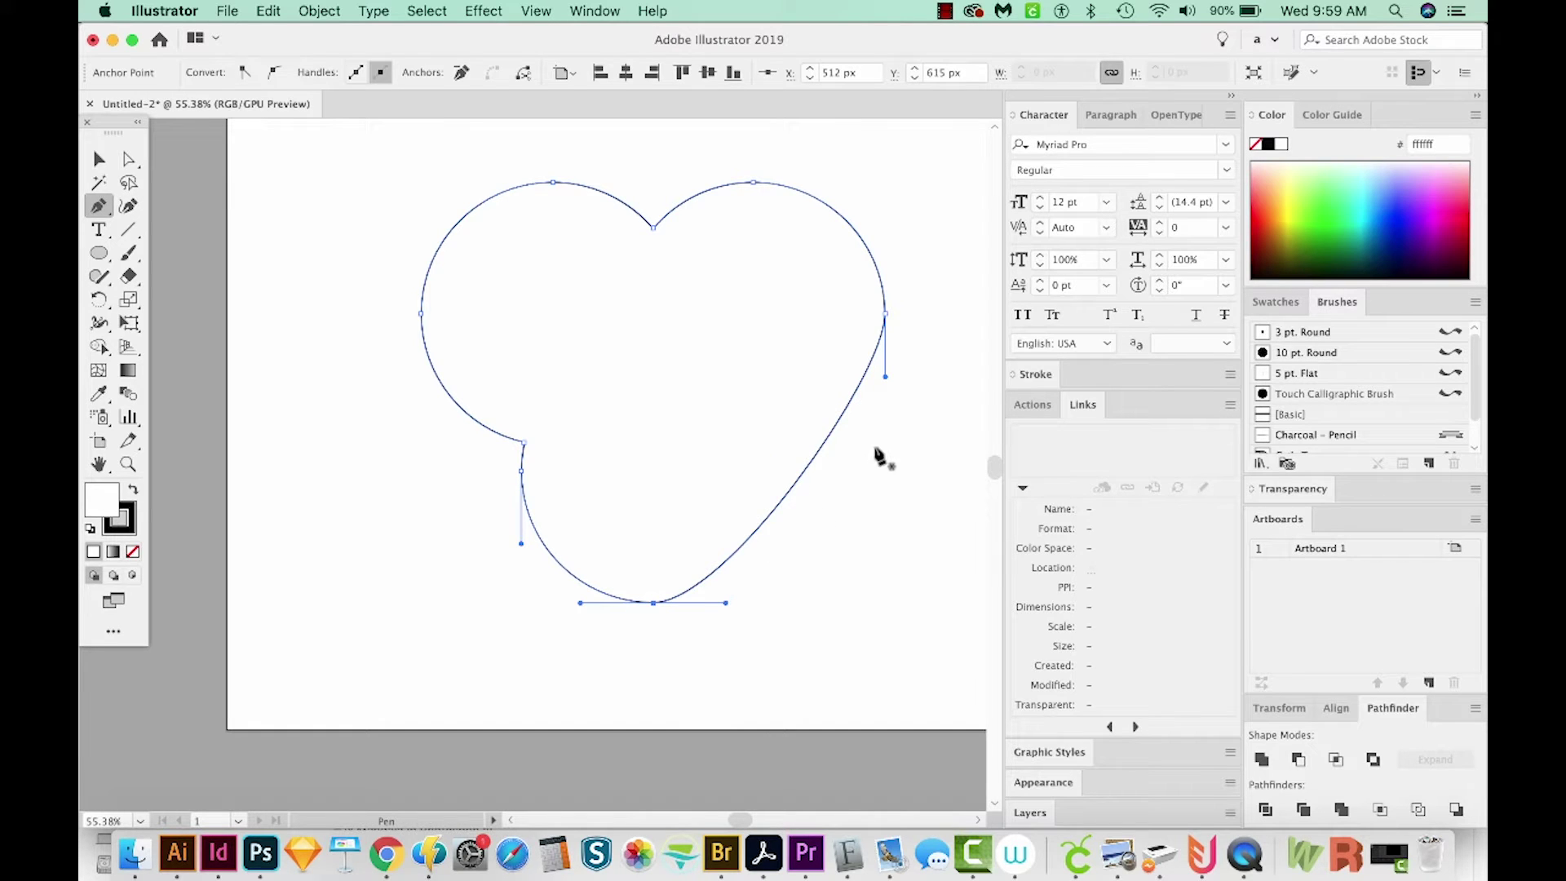
Step: Stretch the right anchor's handle to round the heart's right side
key(a)
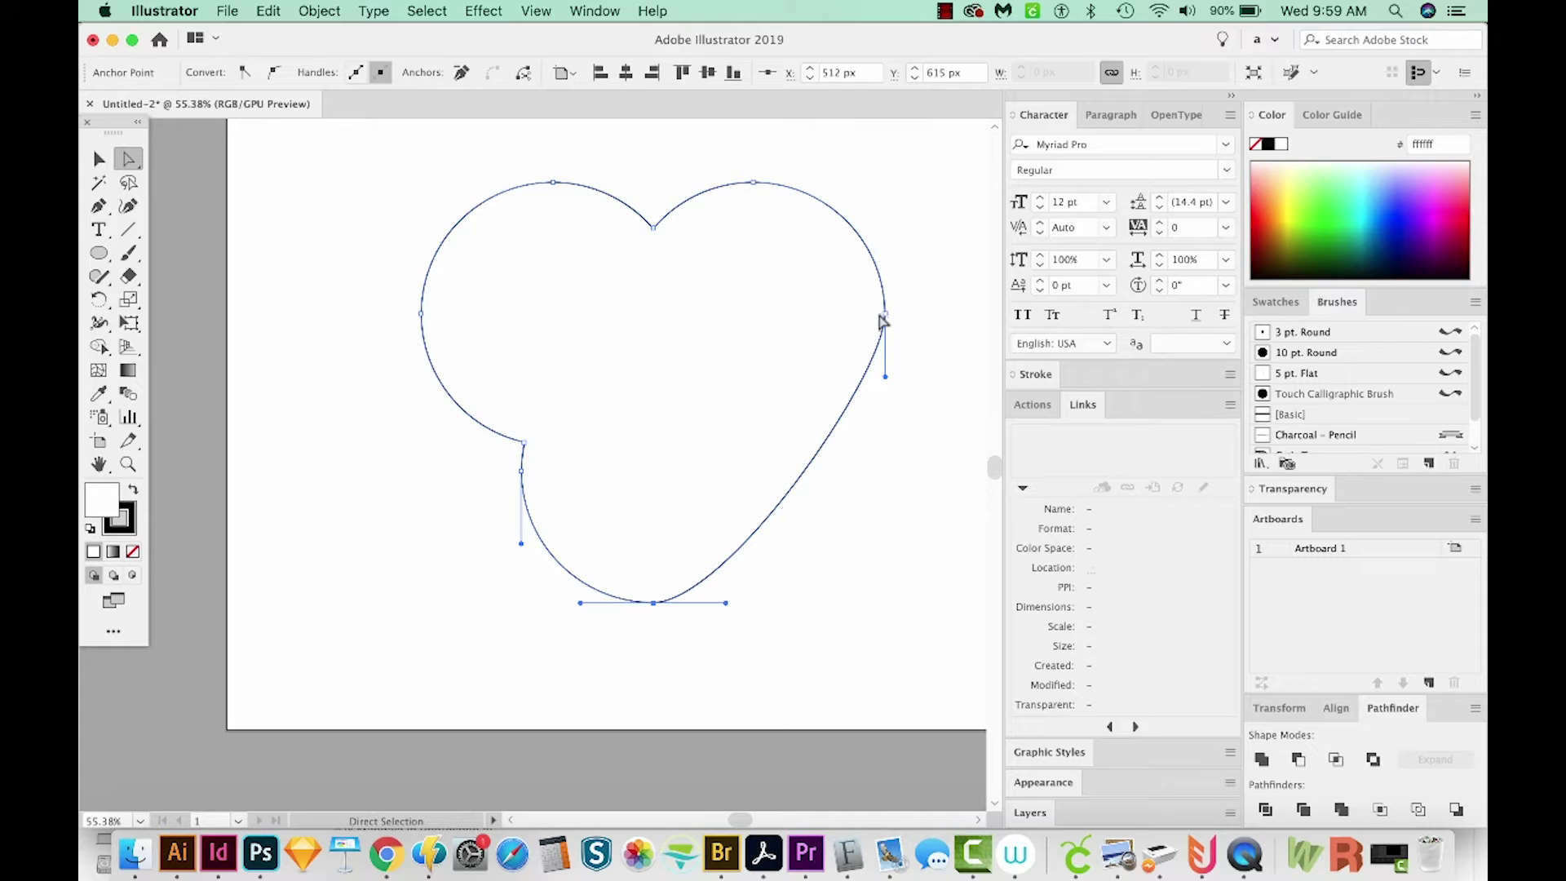
click(886, 314)
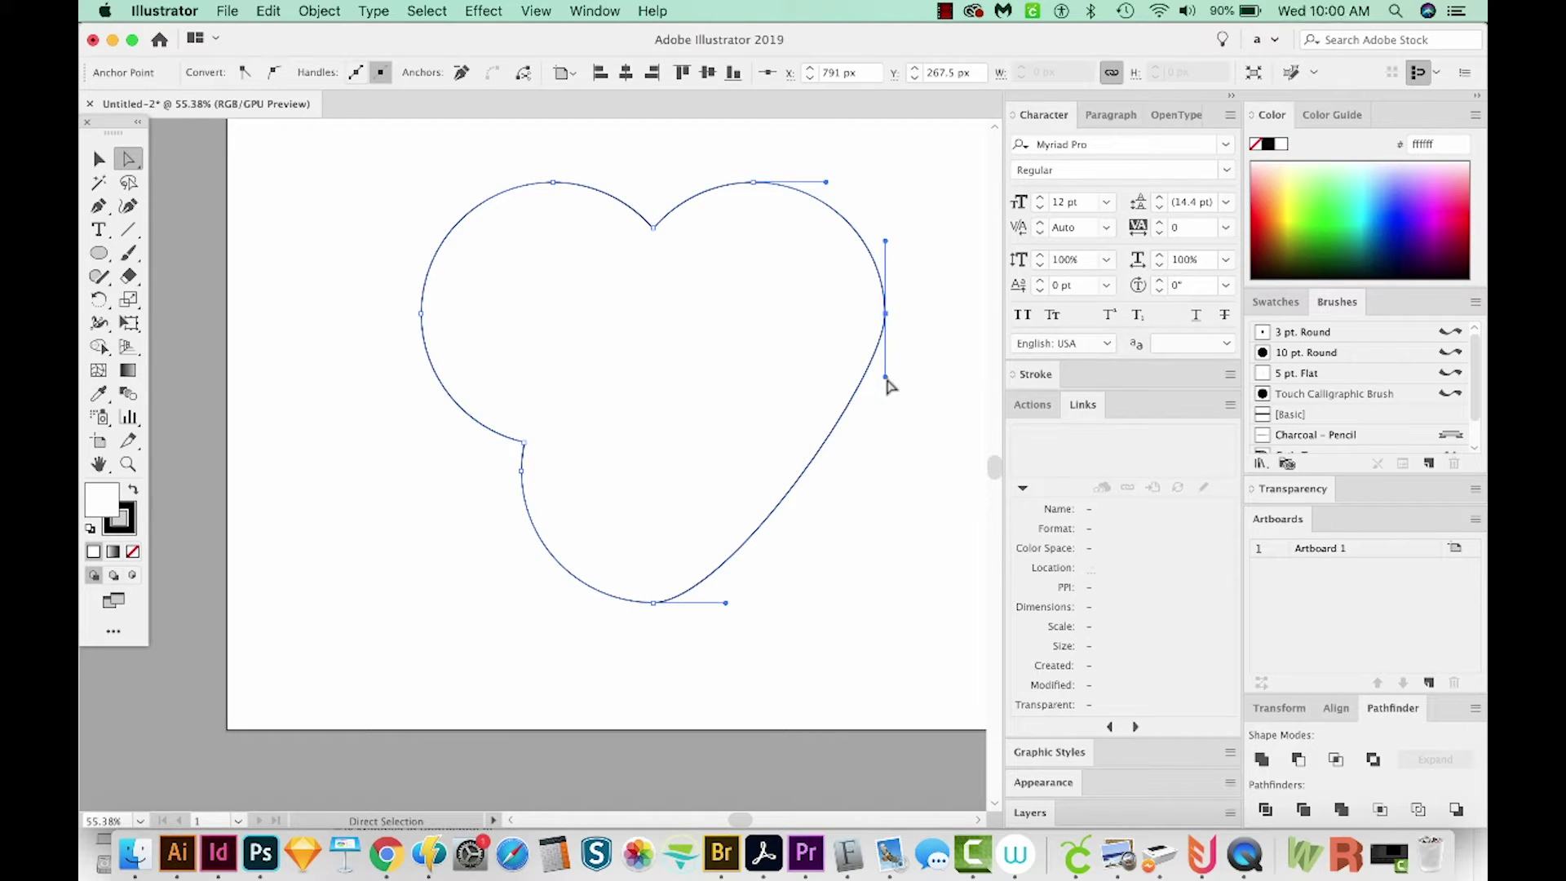
drag(889, 384, 869, 465)
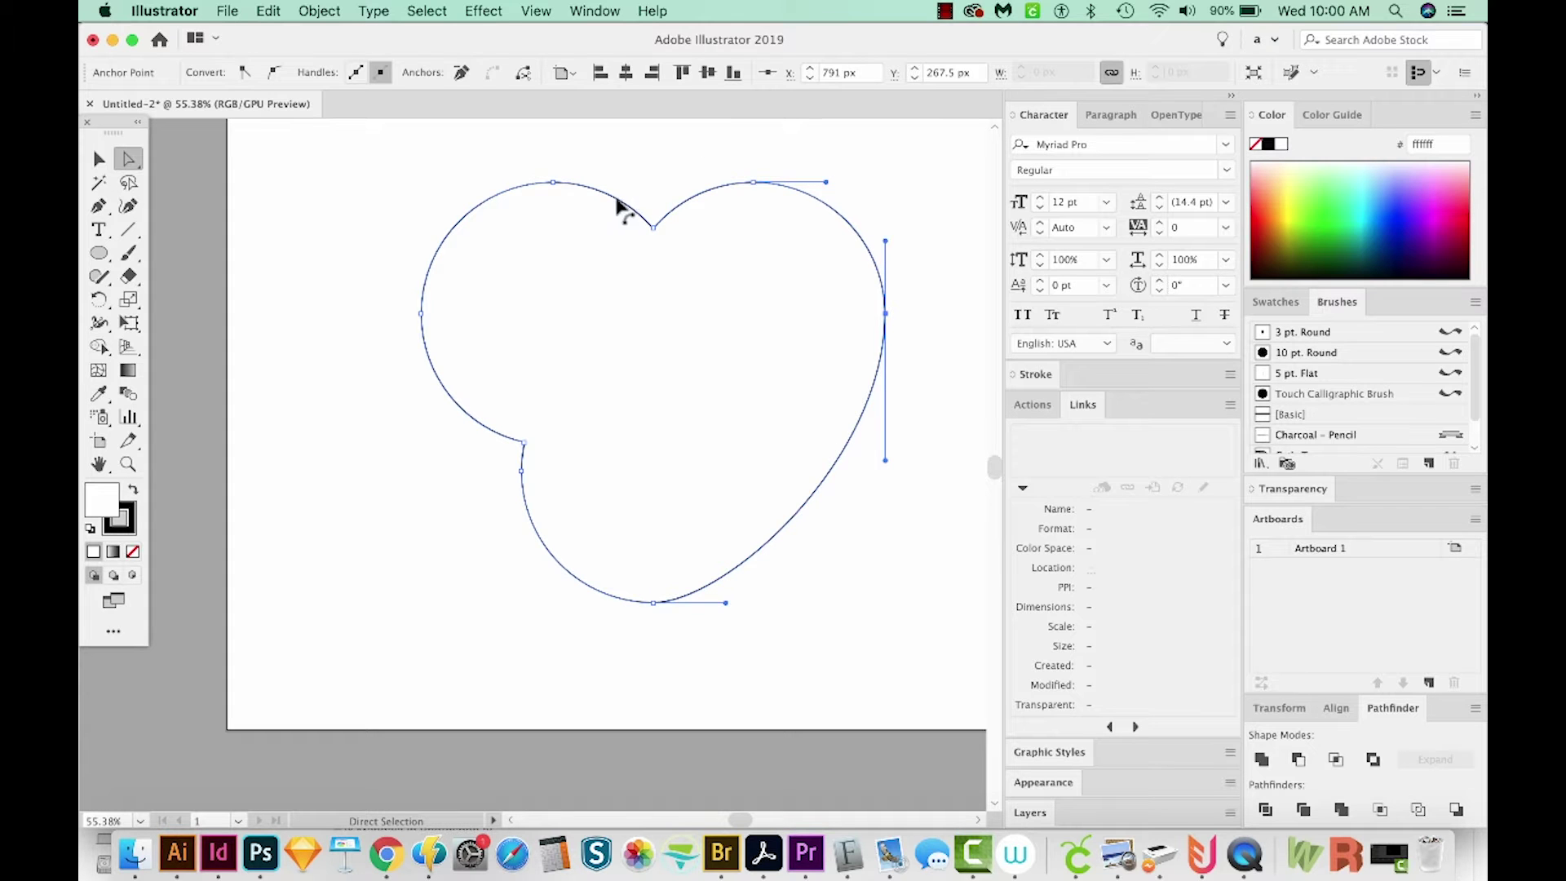
drag(771, 287, 736, 397)
key(super+z)
key(s)
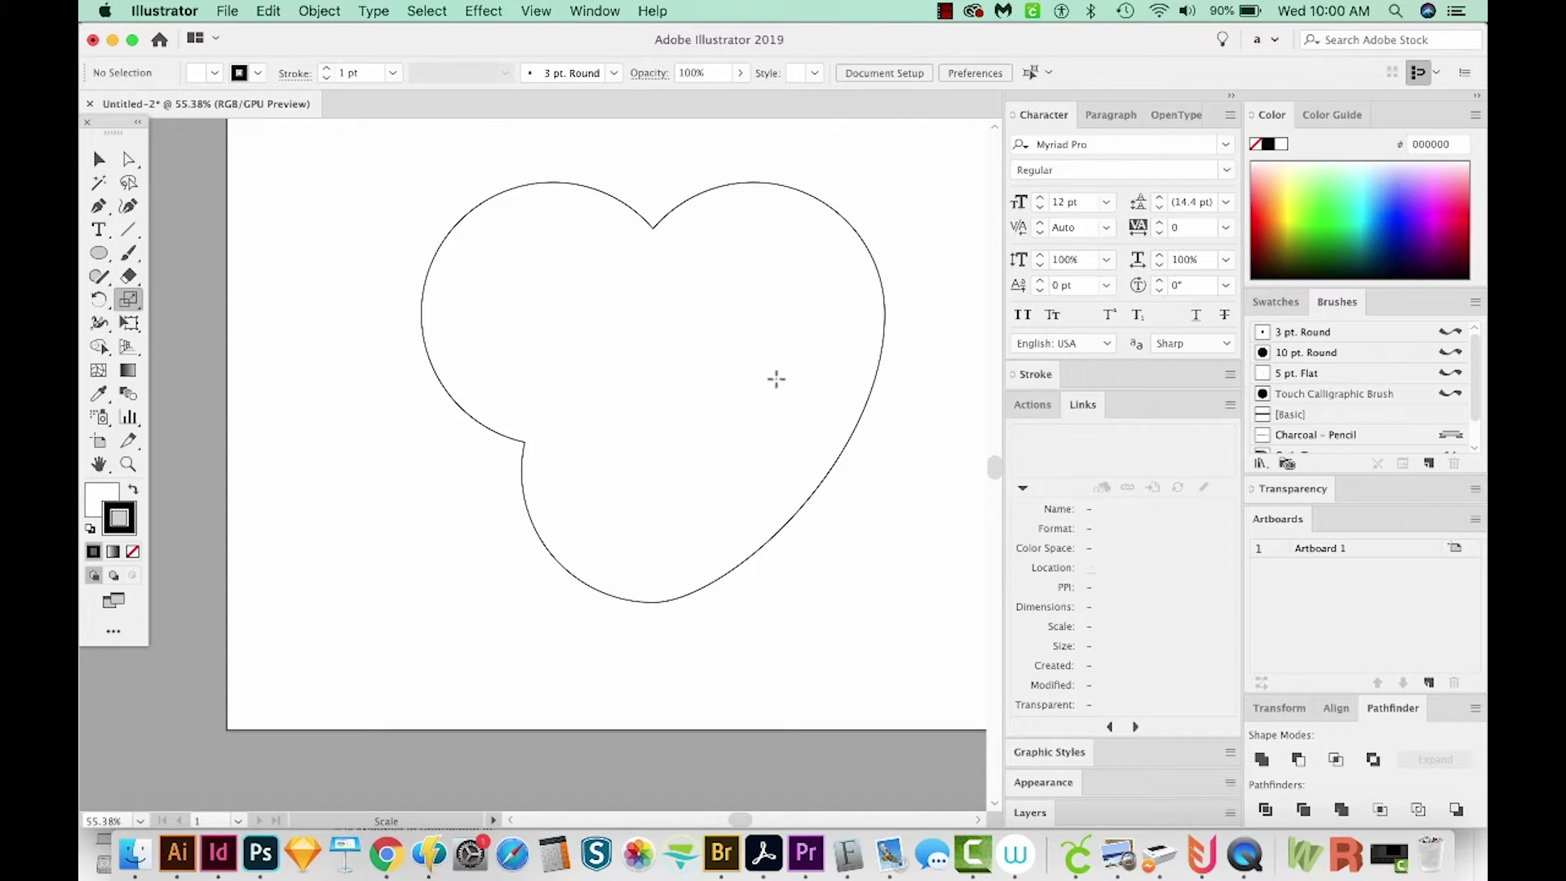
Step: Delete anchors on the heart's right side, then restore that right half
key(a)
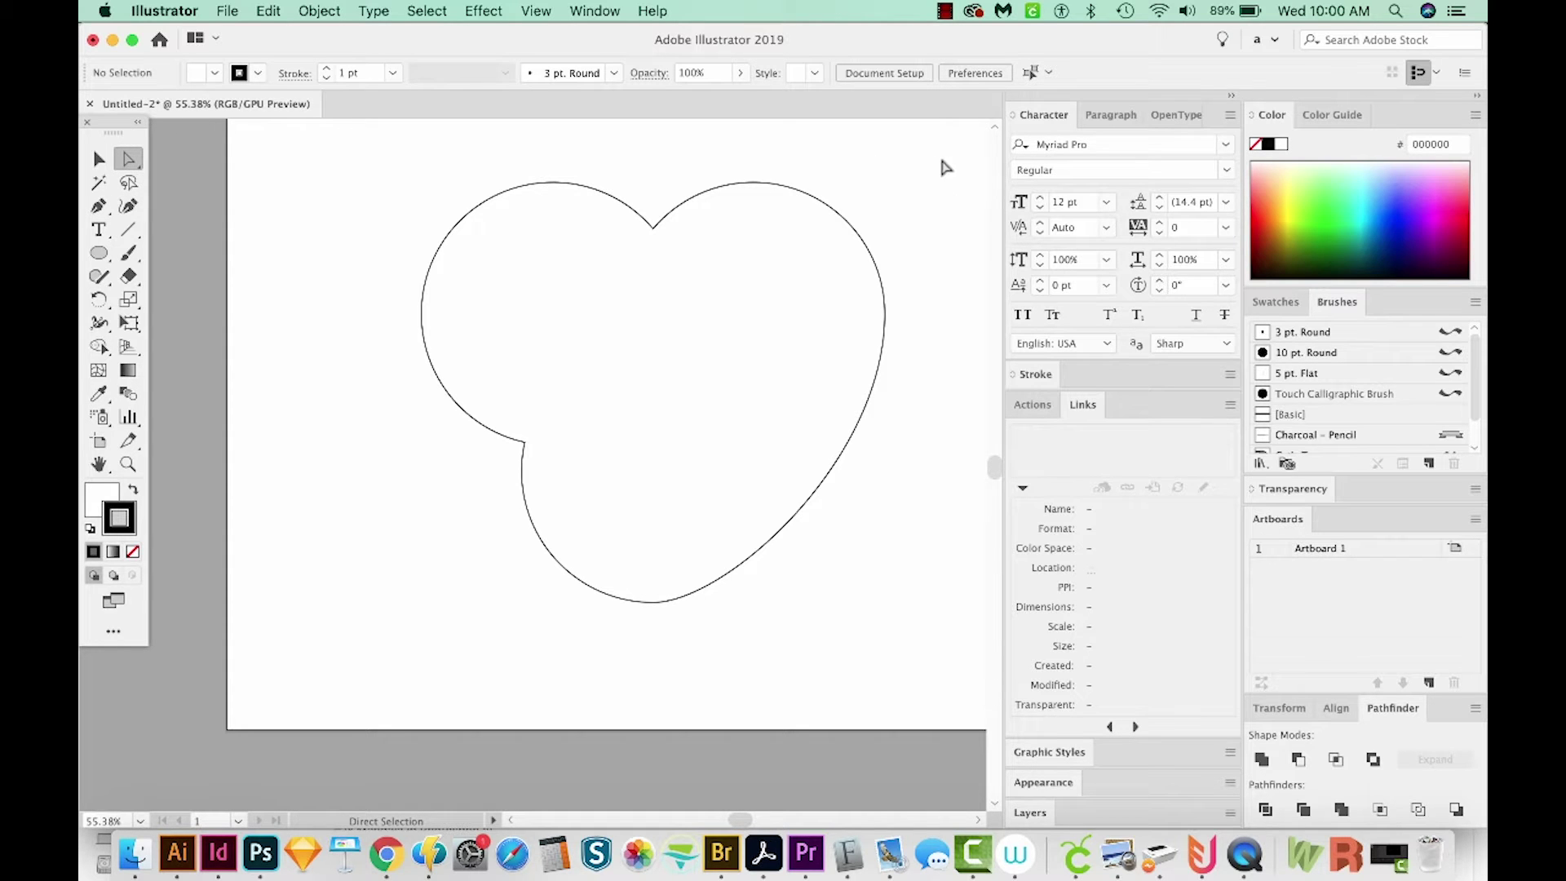
drag(942, 160, 672, 644)
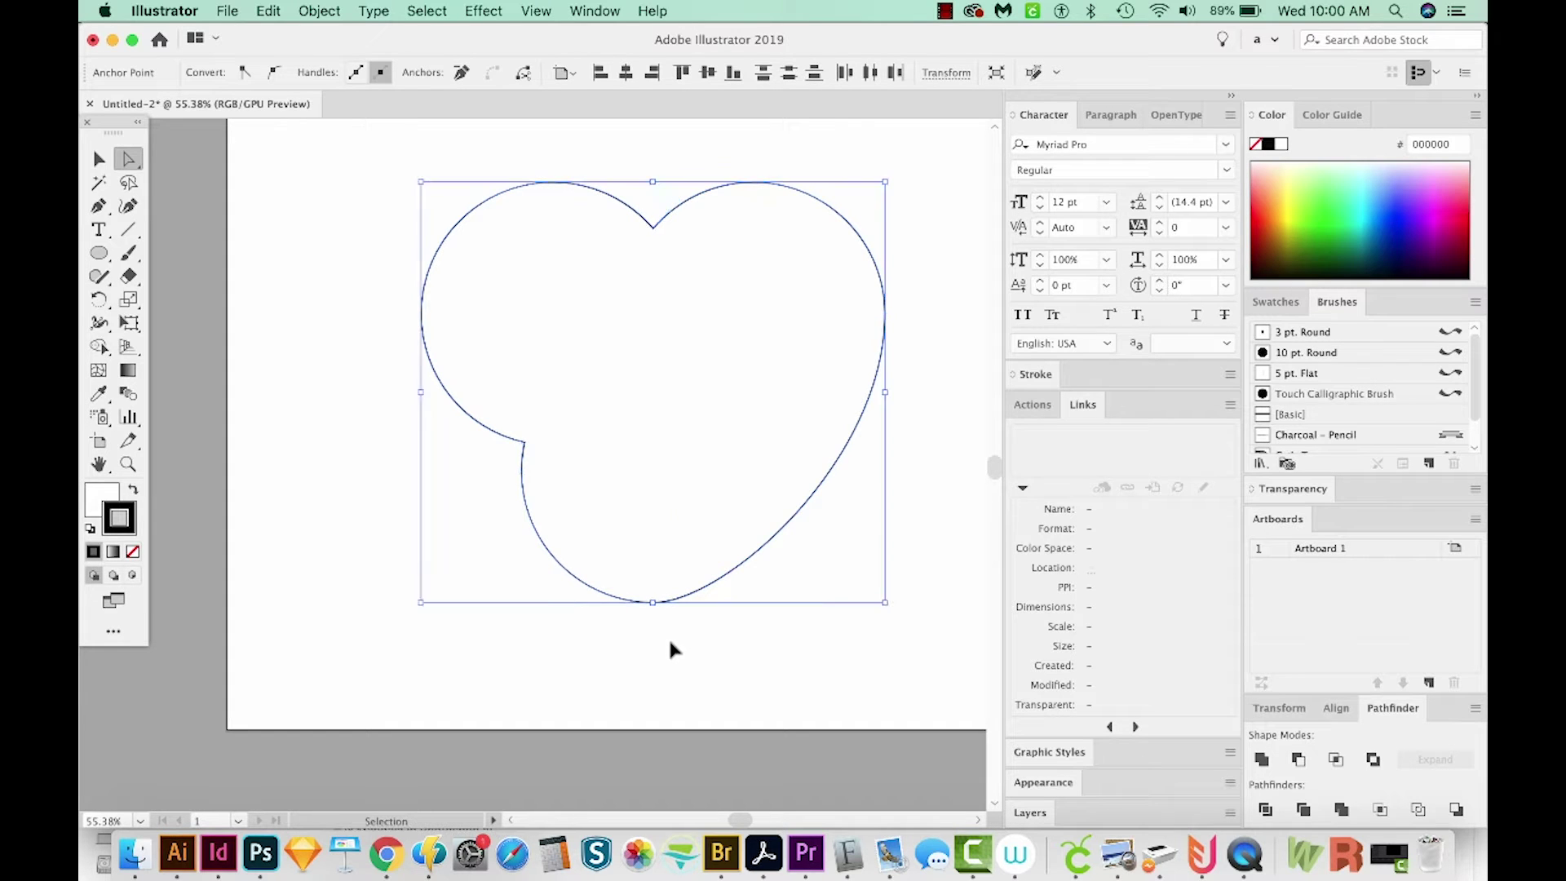
key(Delete)
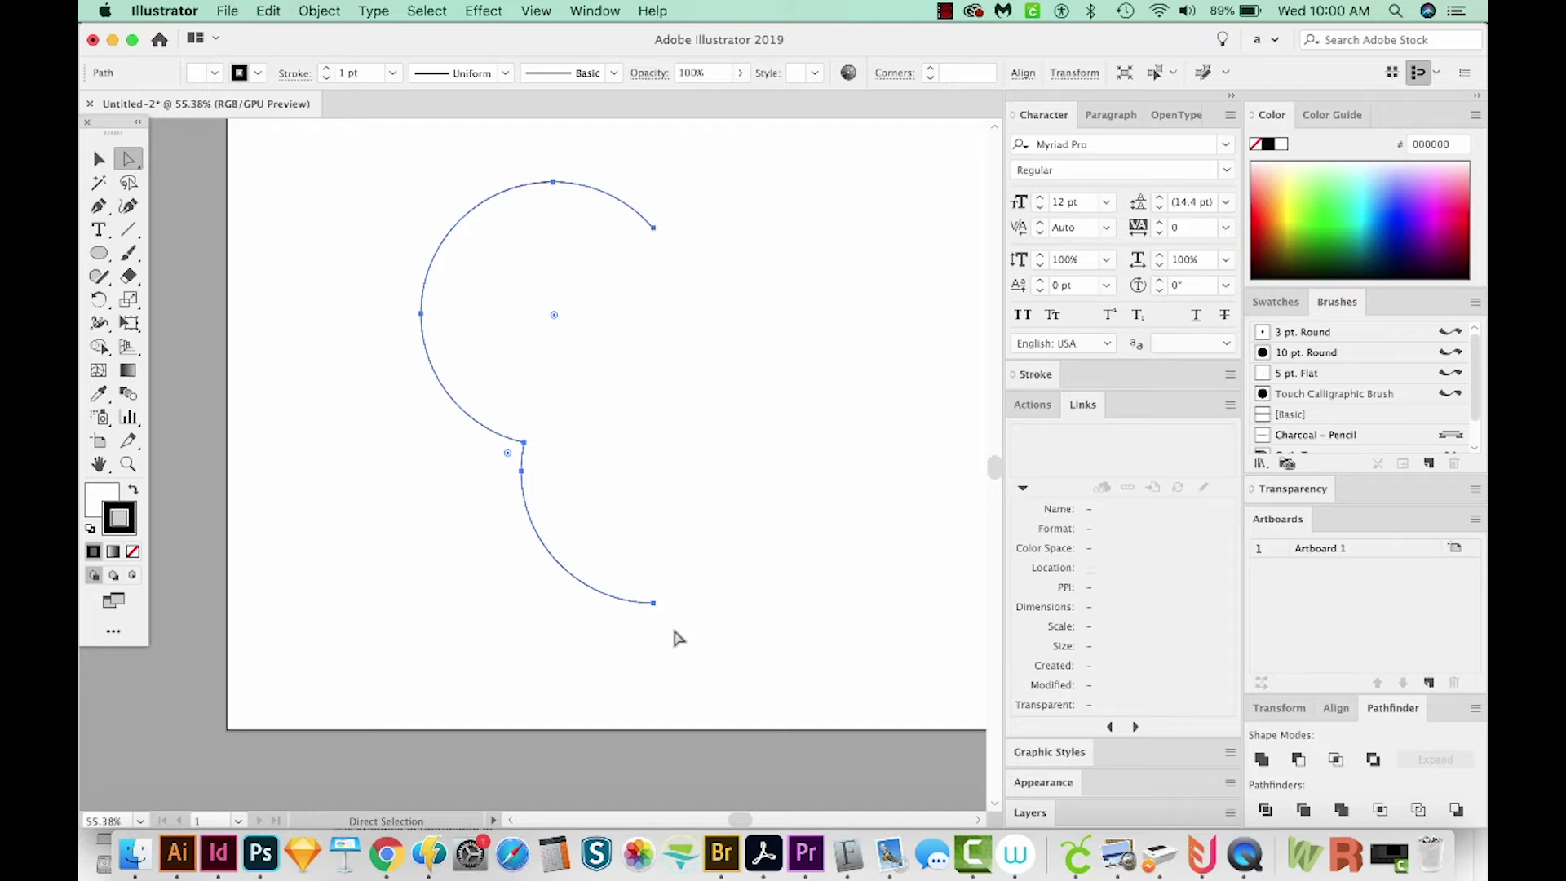
key(super+a)
key(super+d)
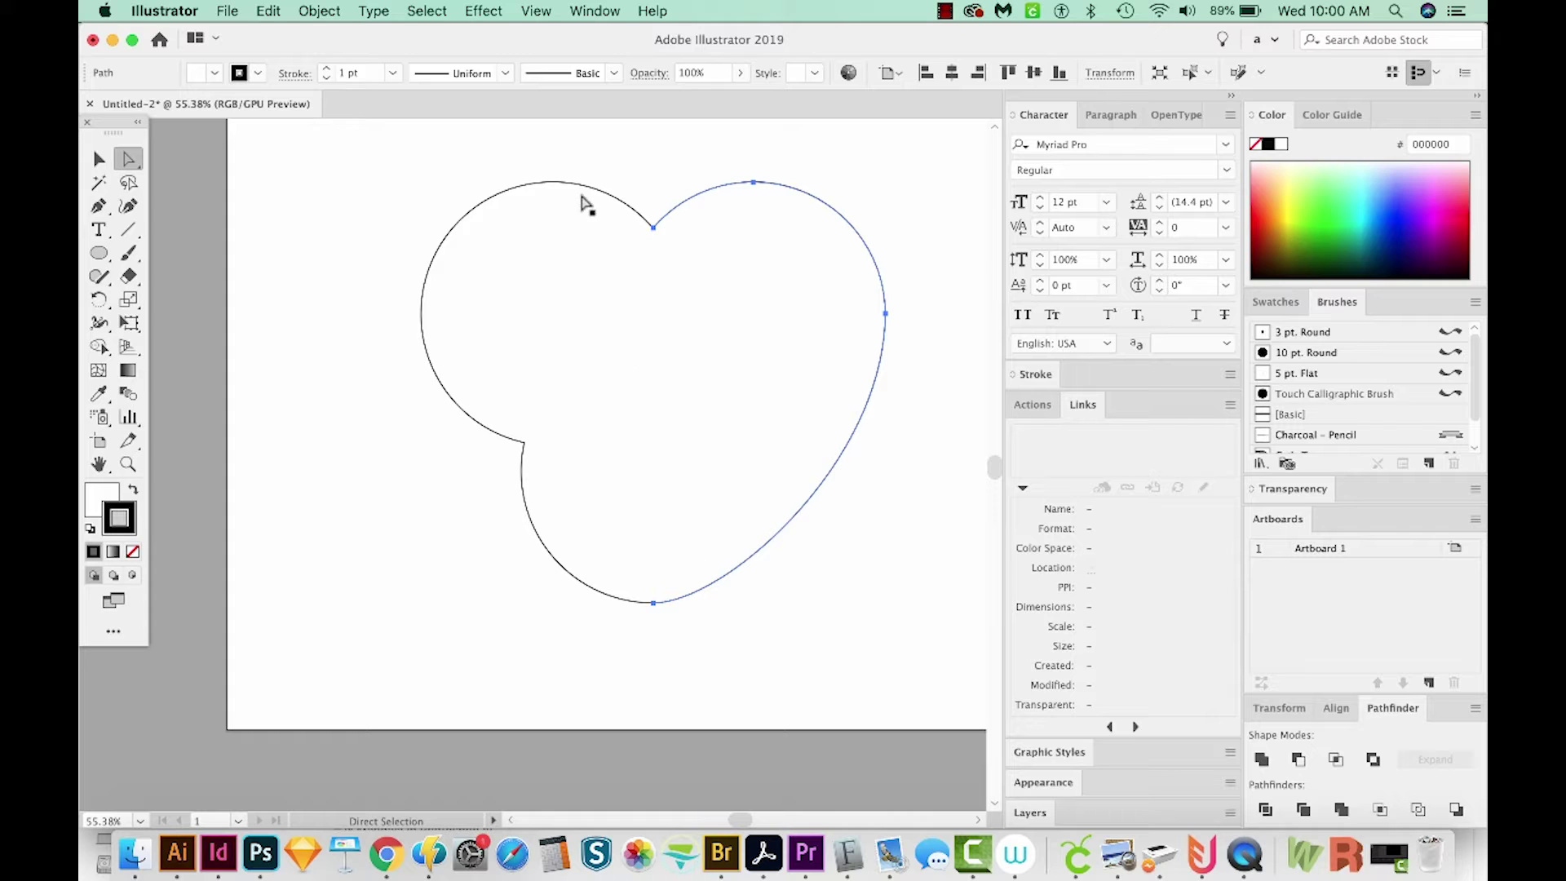
Step: Delete the lopsided left half and select the remaining right half-heart path
key(v)
click(536, 209)
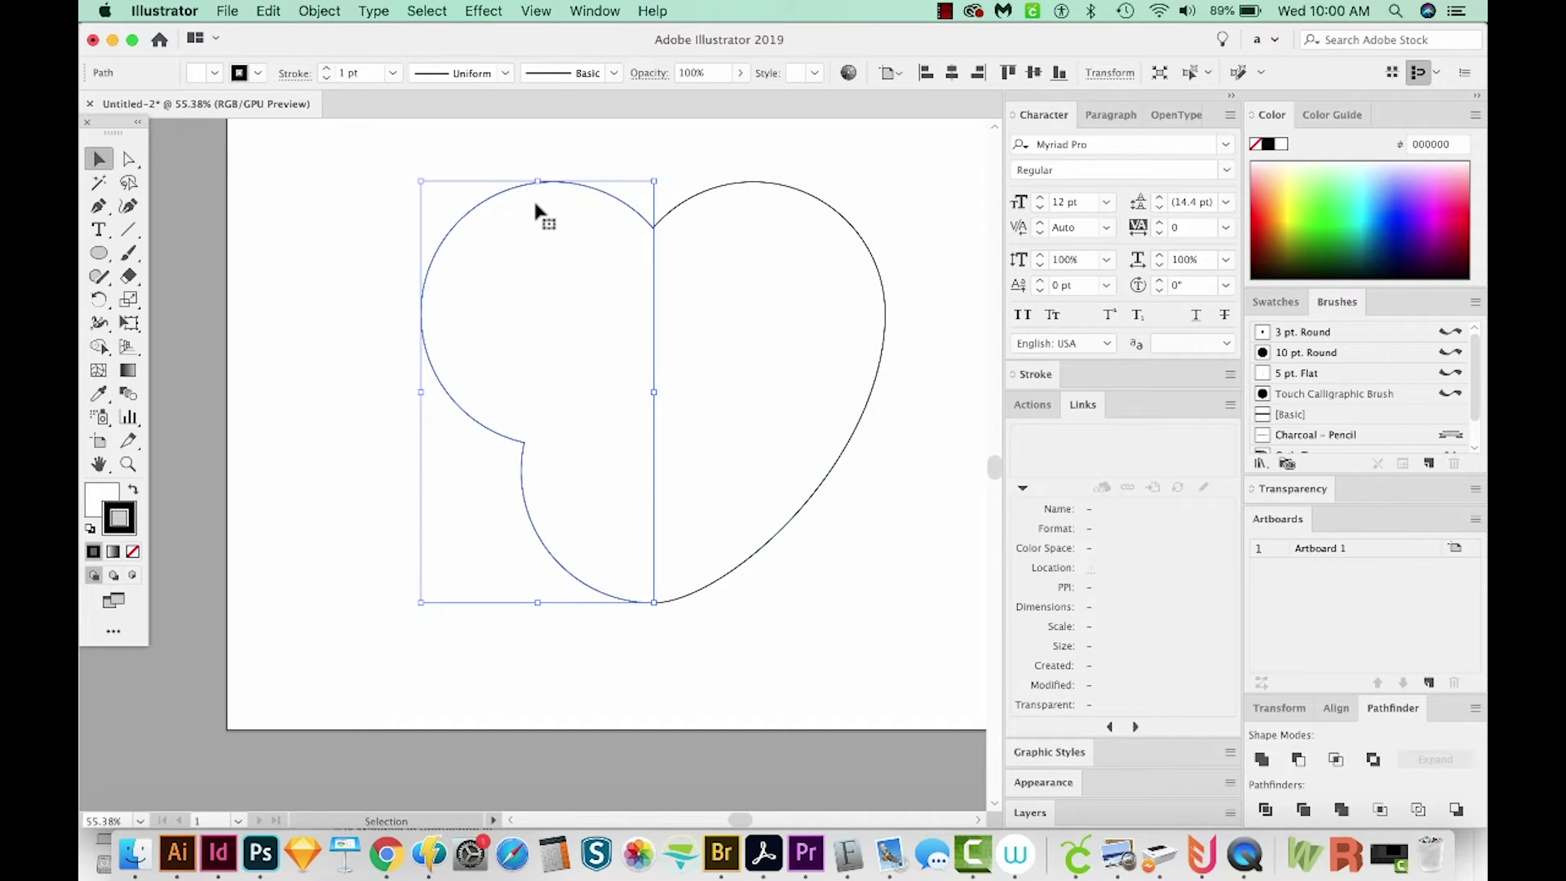
key(Delete)
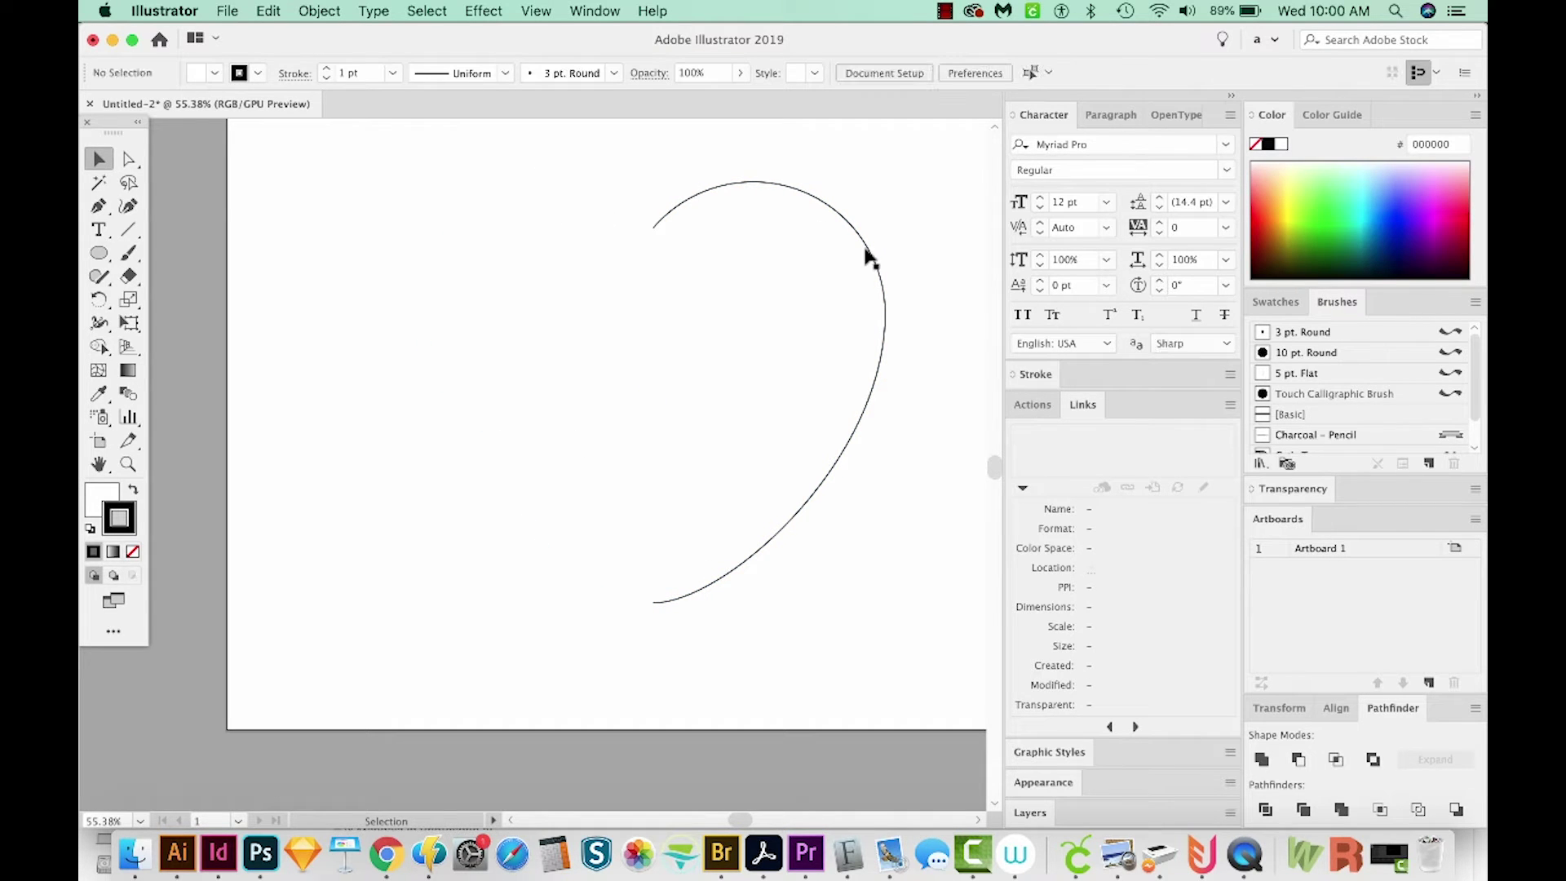
drag(806, 256, 835, 313)
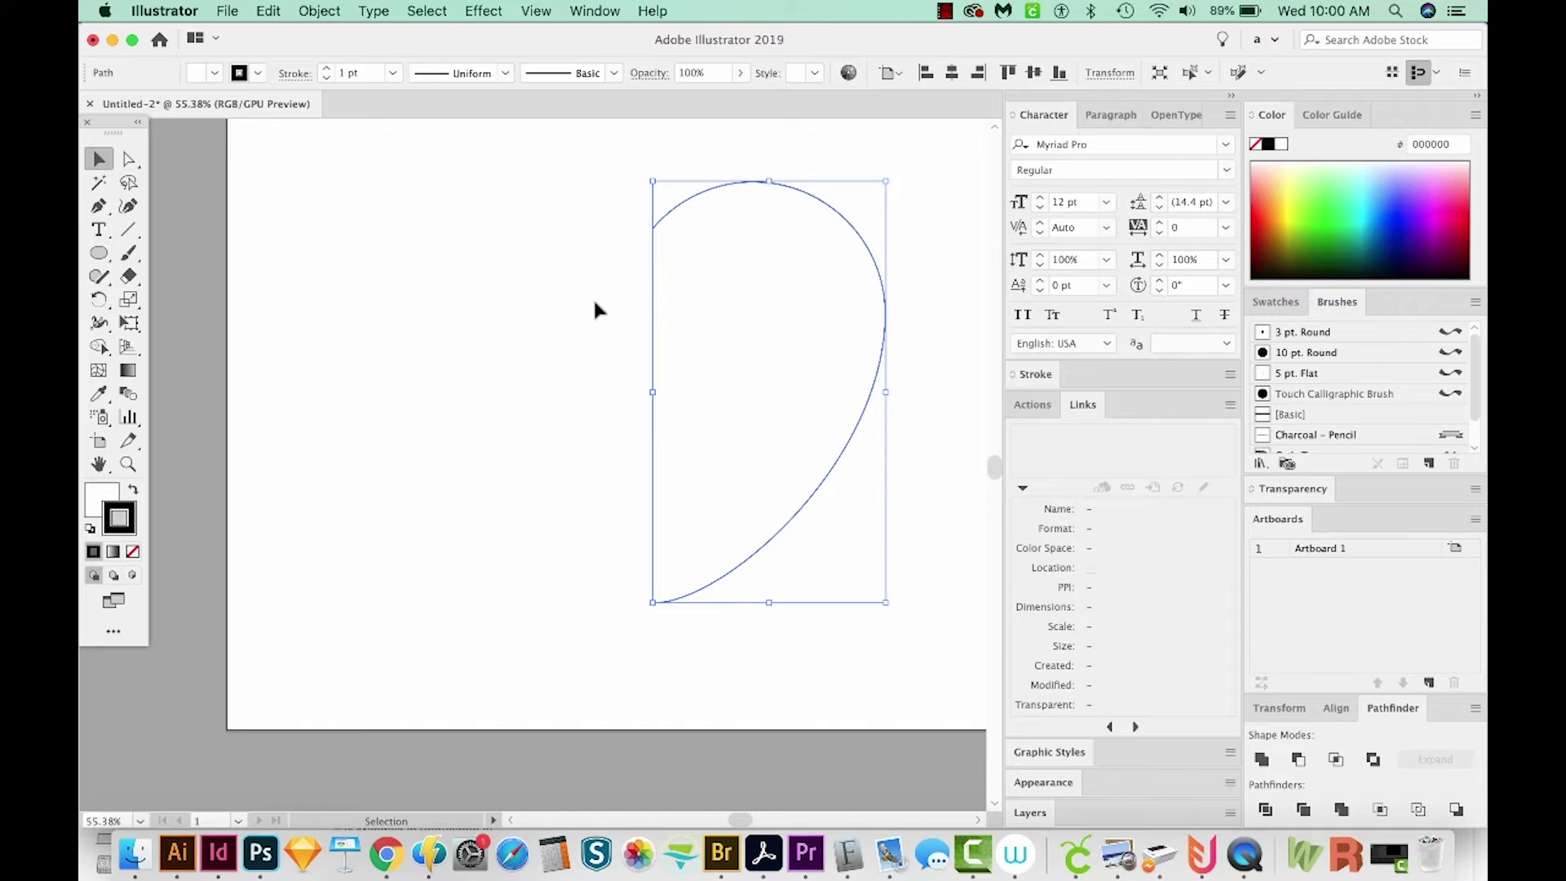
drag(920, 225, 744, 339)
Step: Reflect a copy of the half-heart across a vertical axis through its bottom anchor
key(o)
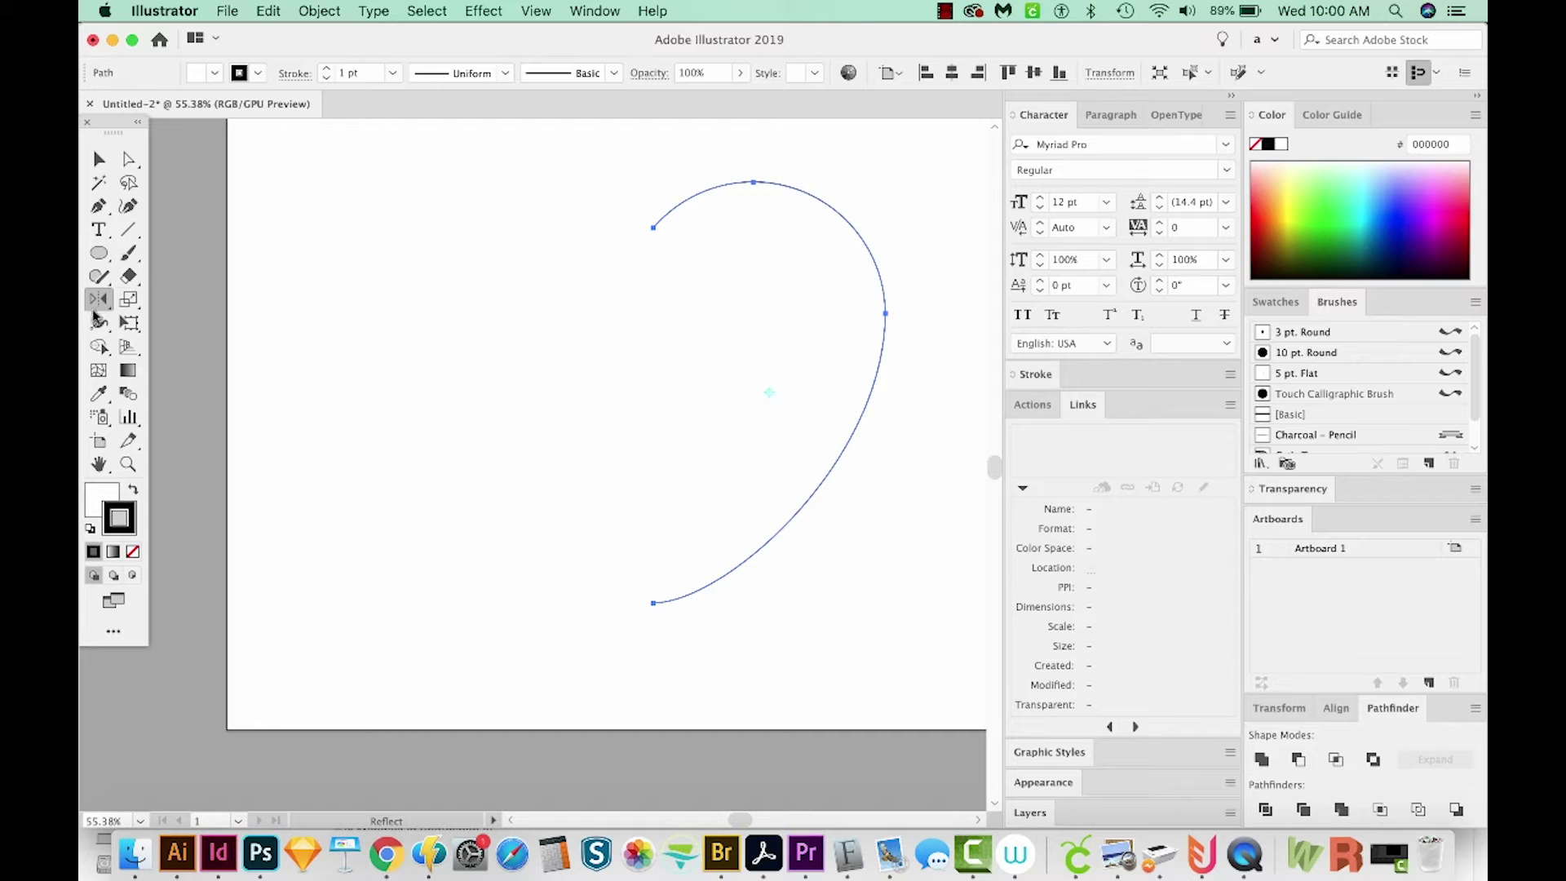
alt+click(652, 602)
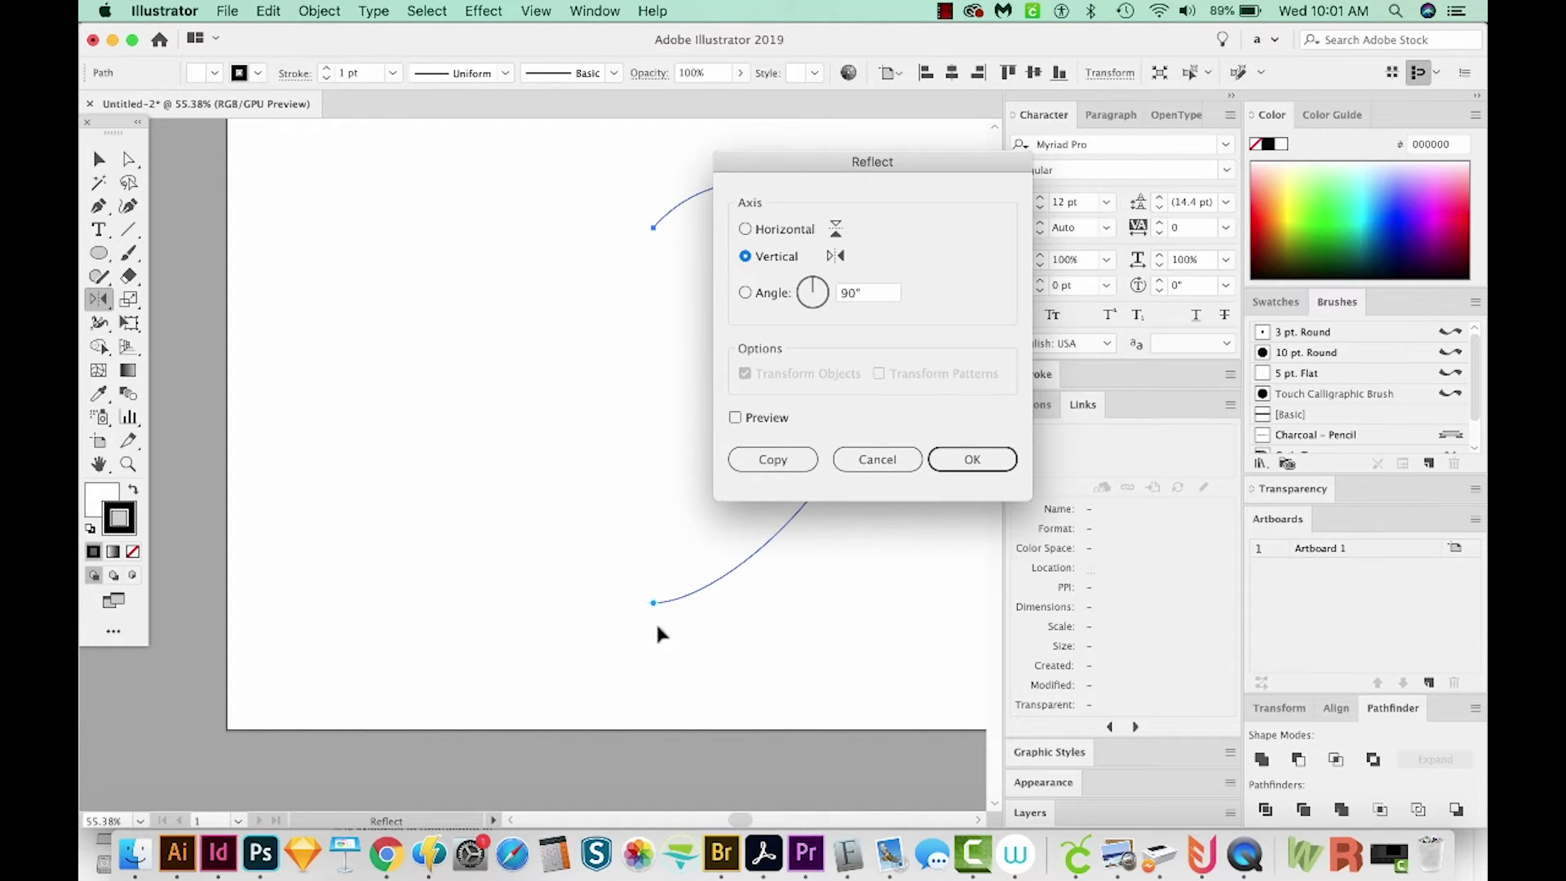
drag(907, 155, 806, 150)
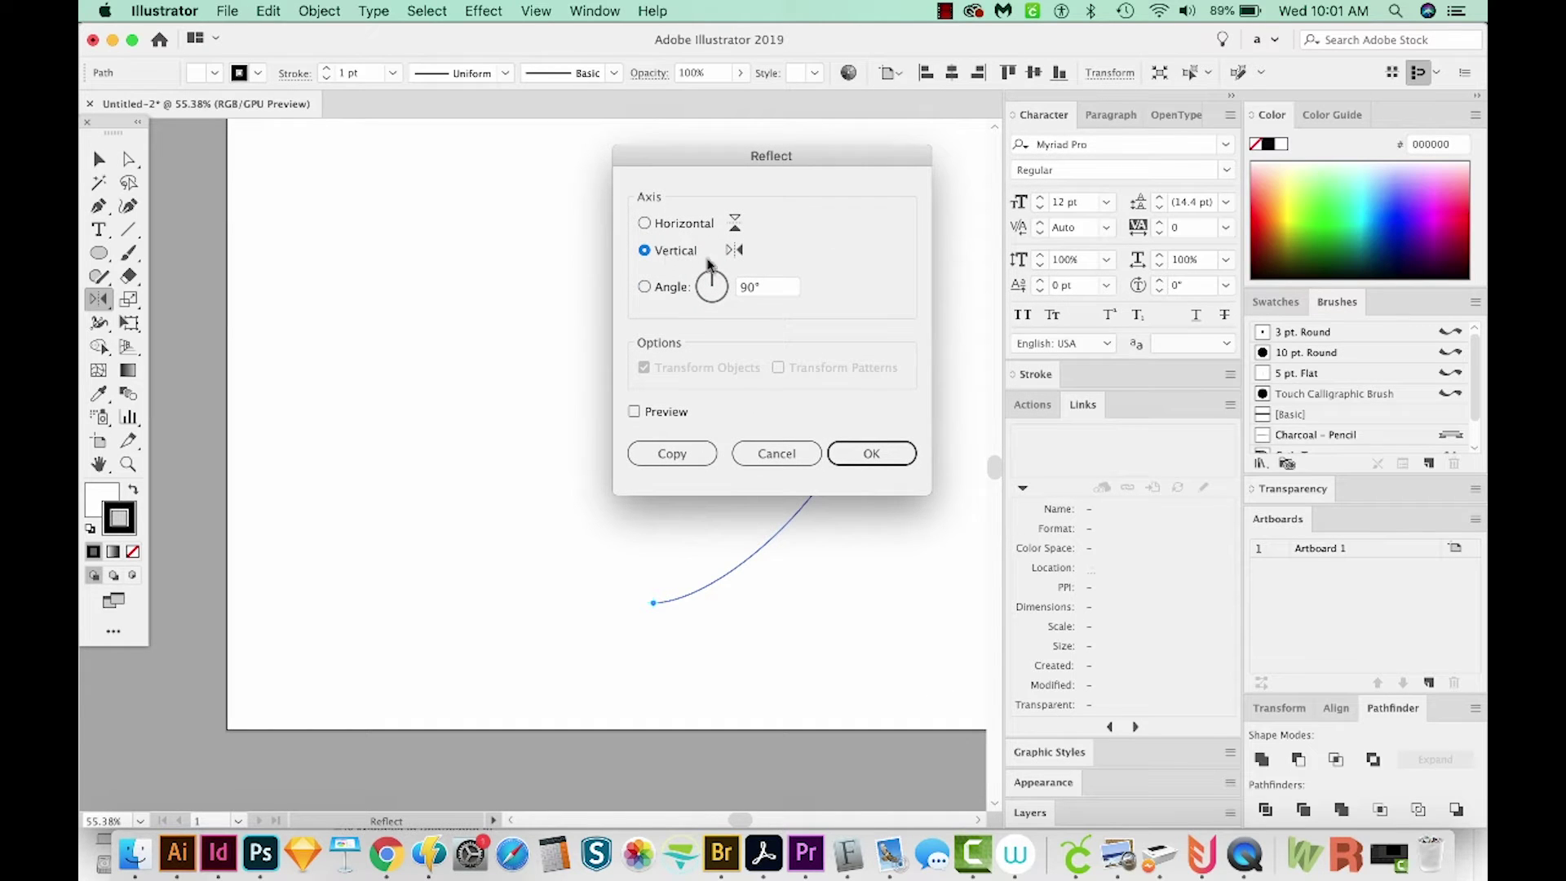
click(683, 457)
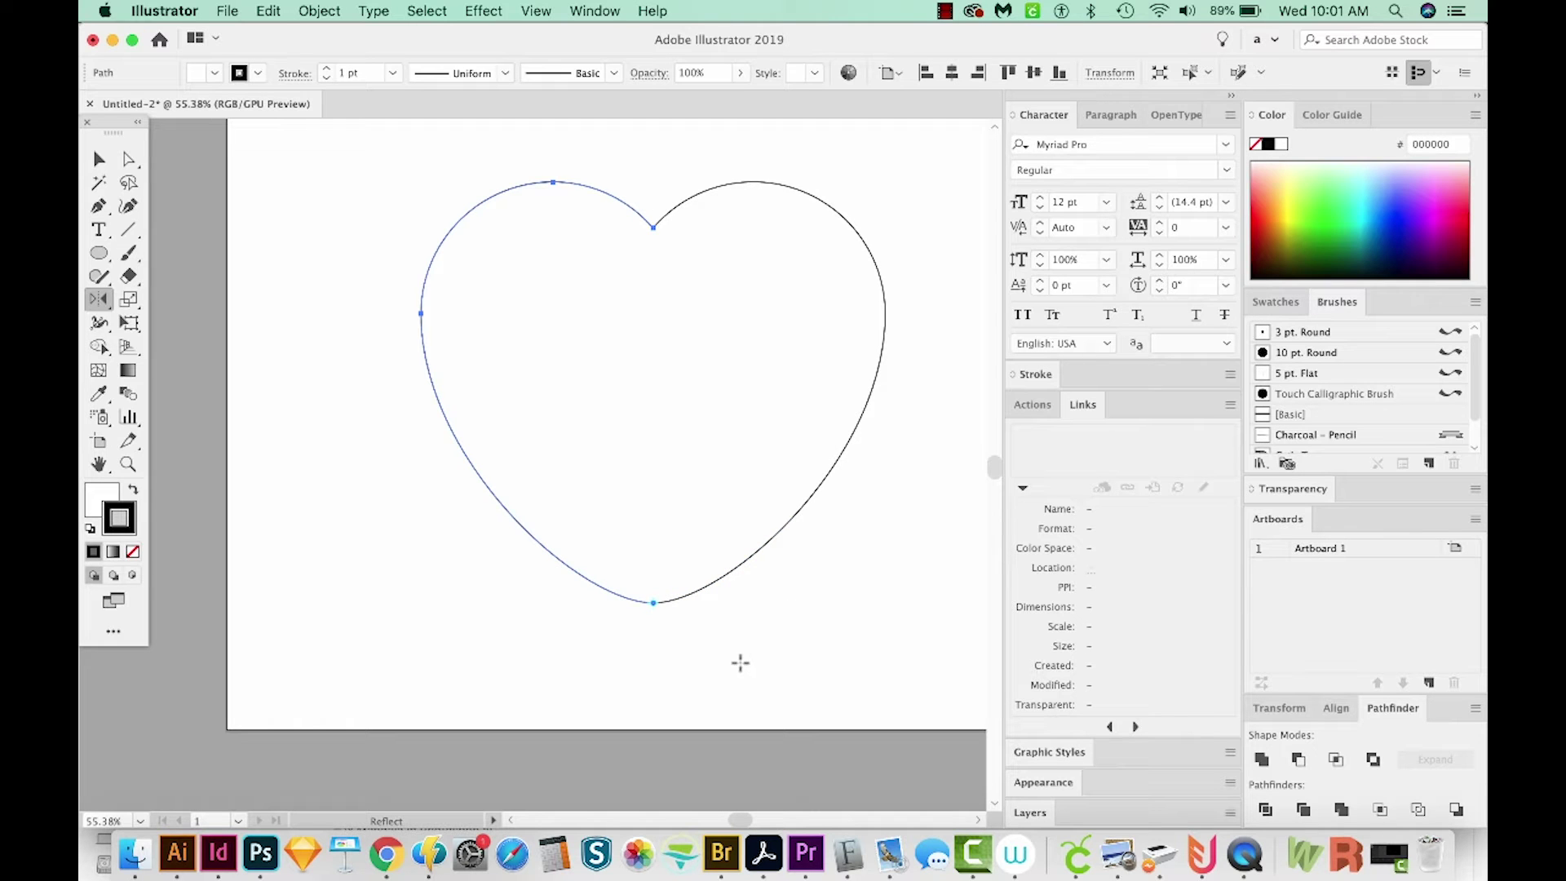
key(v)
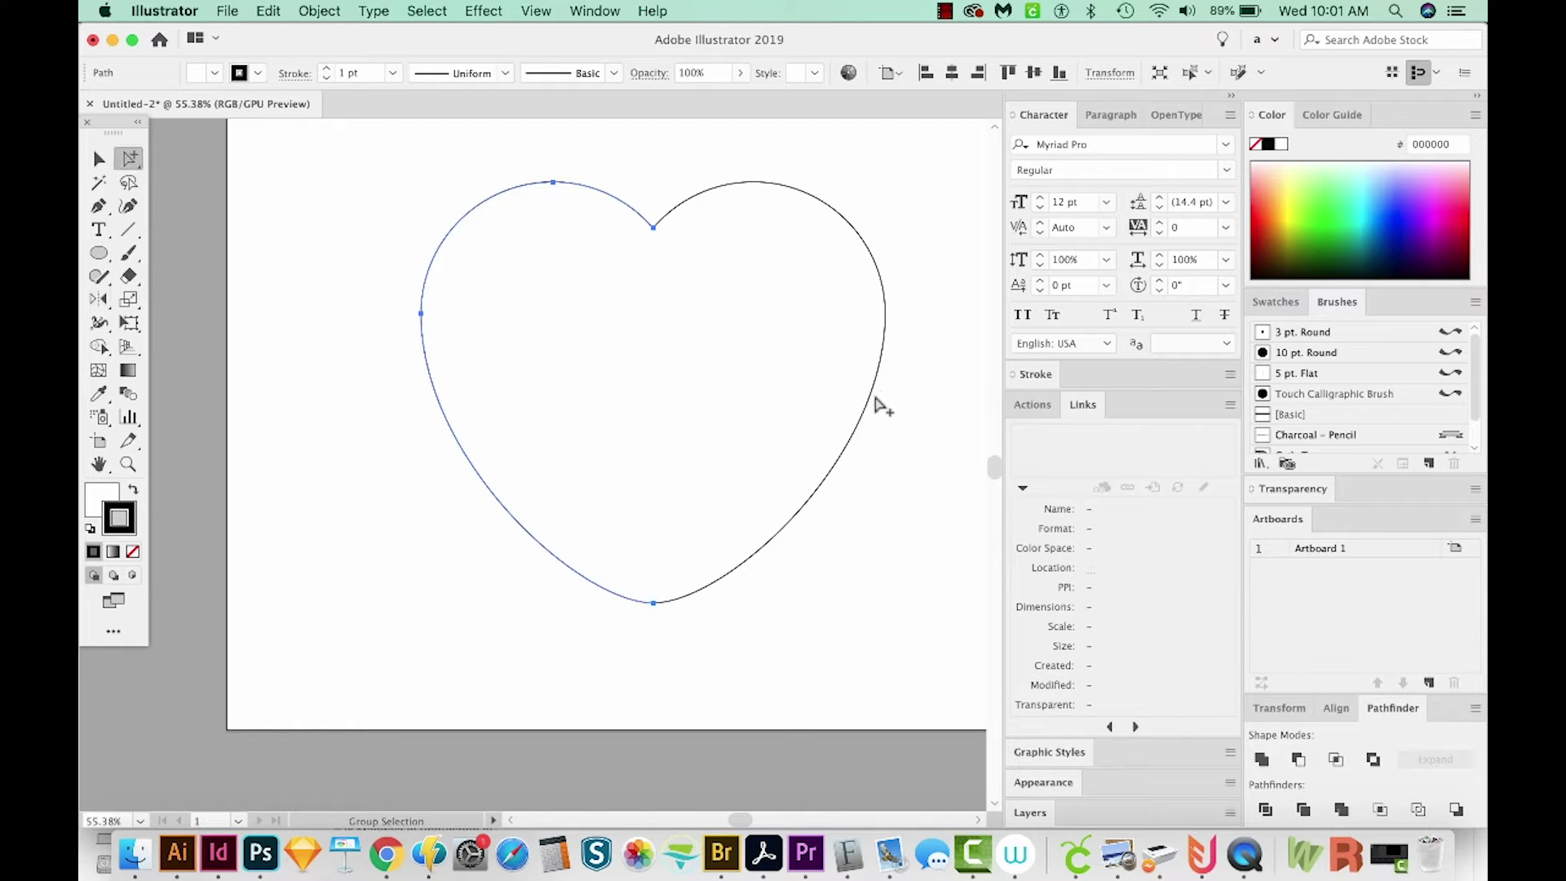
click(883, 403)
drag(831, 149, 545, 267)
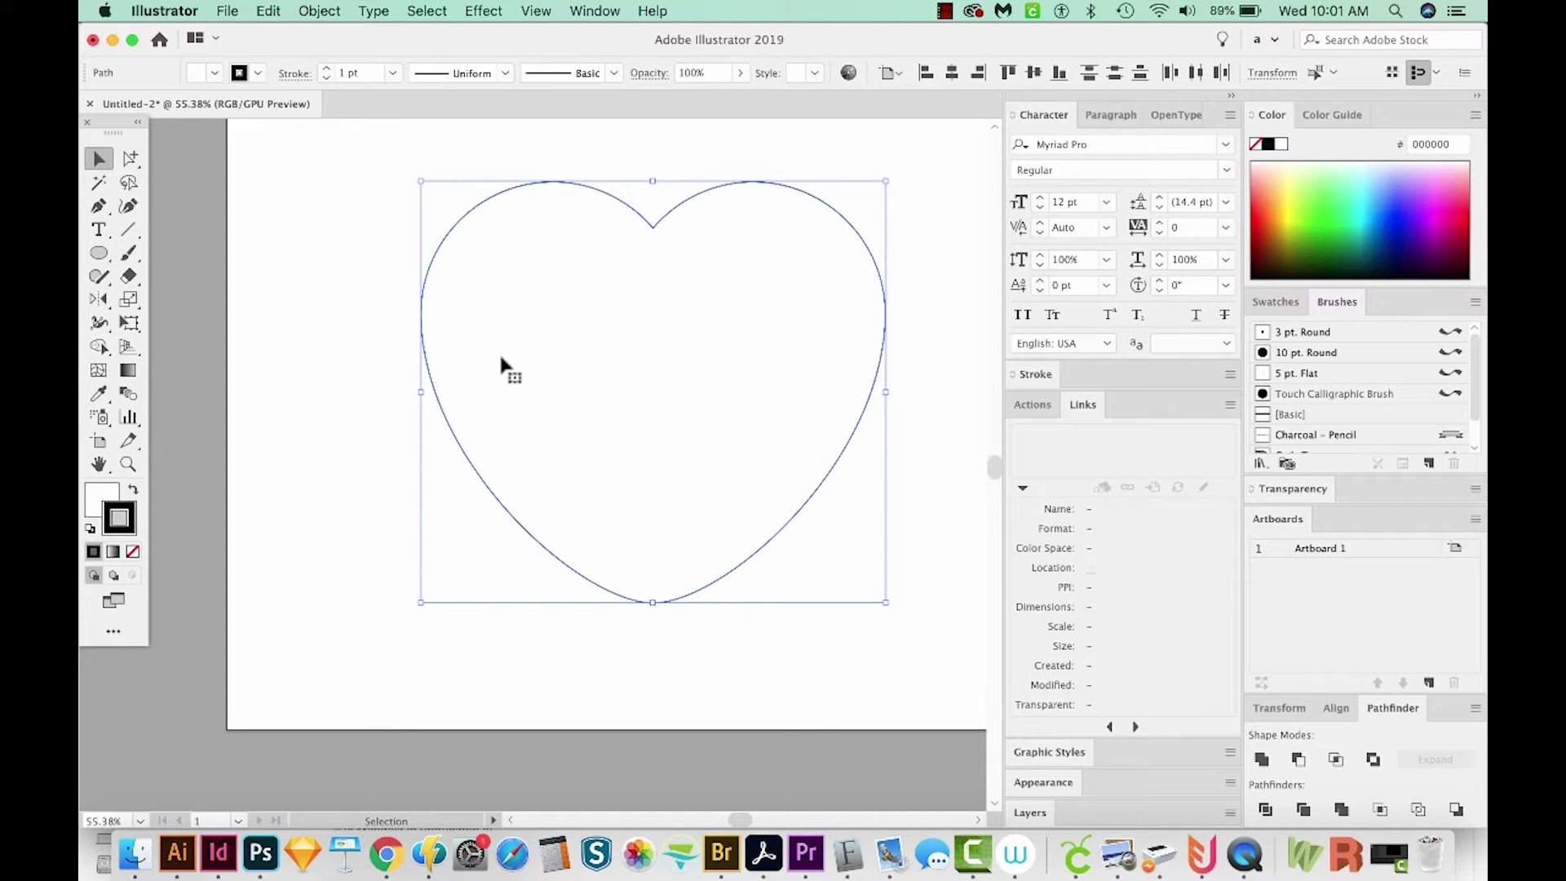
key(a)
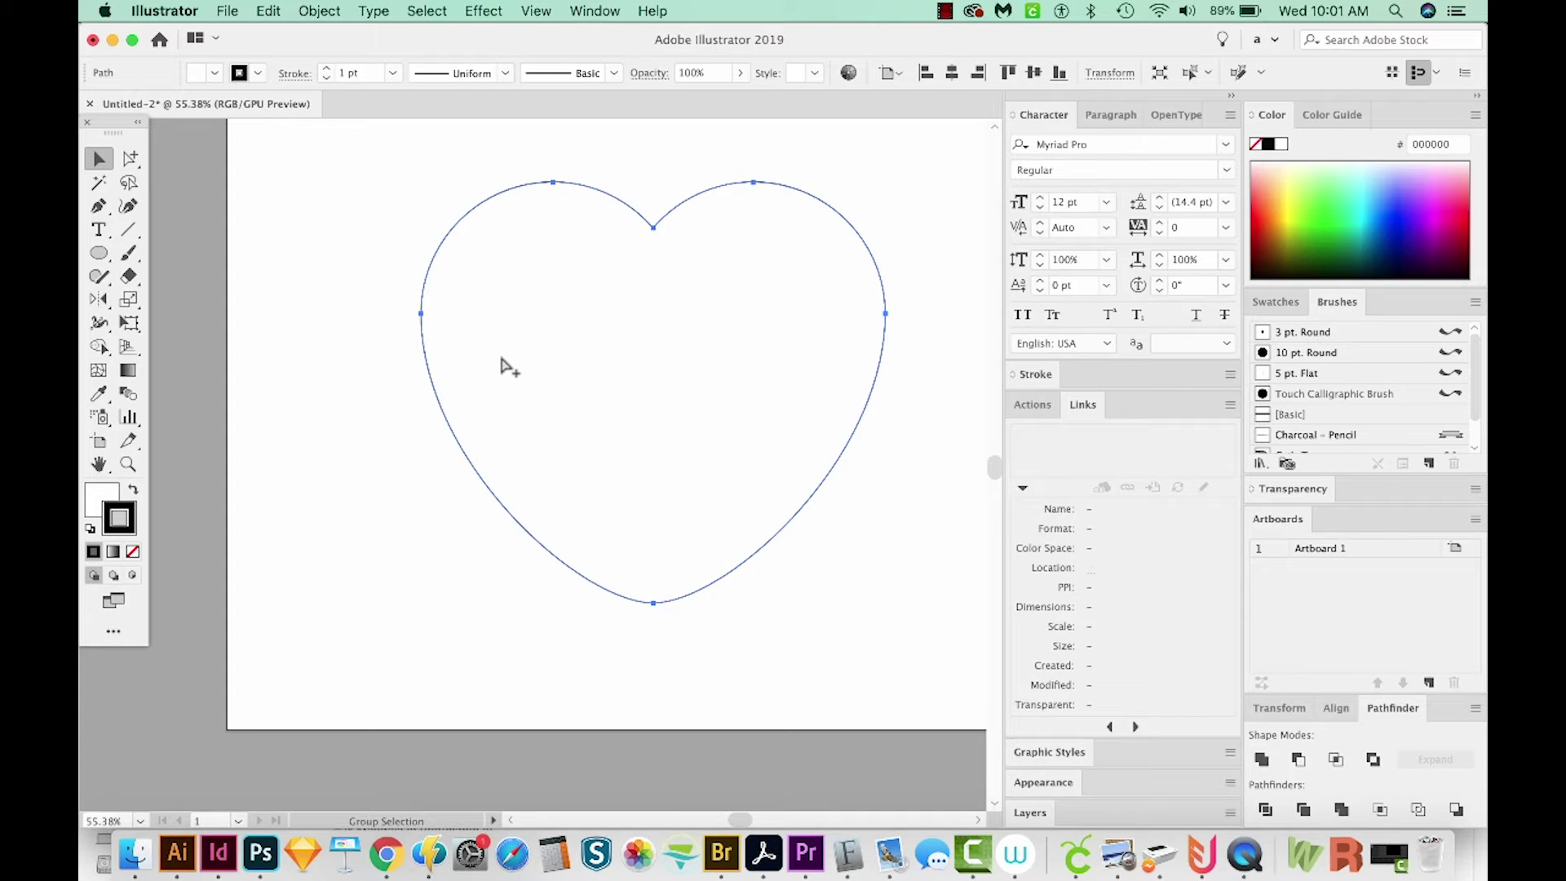
key(v)
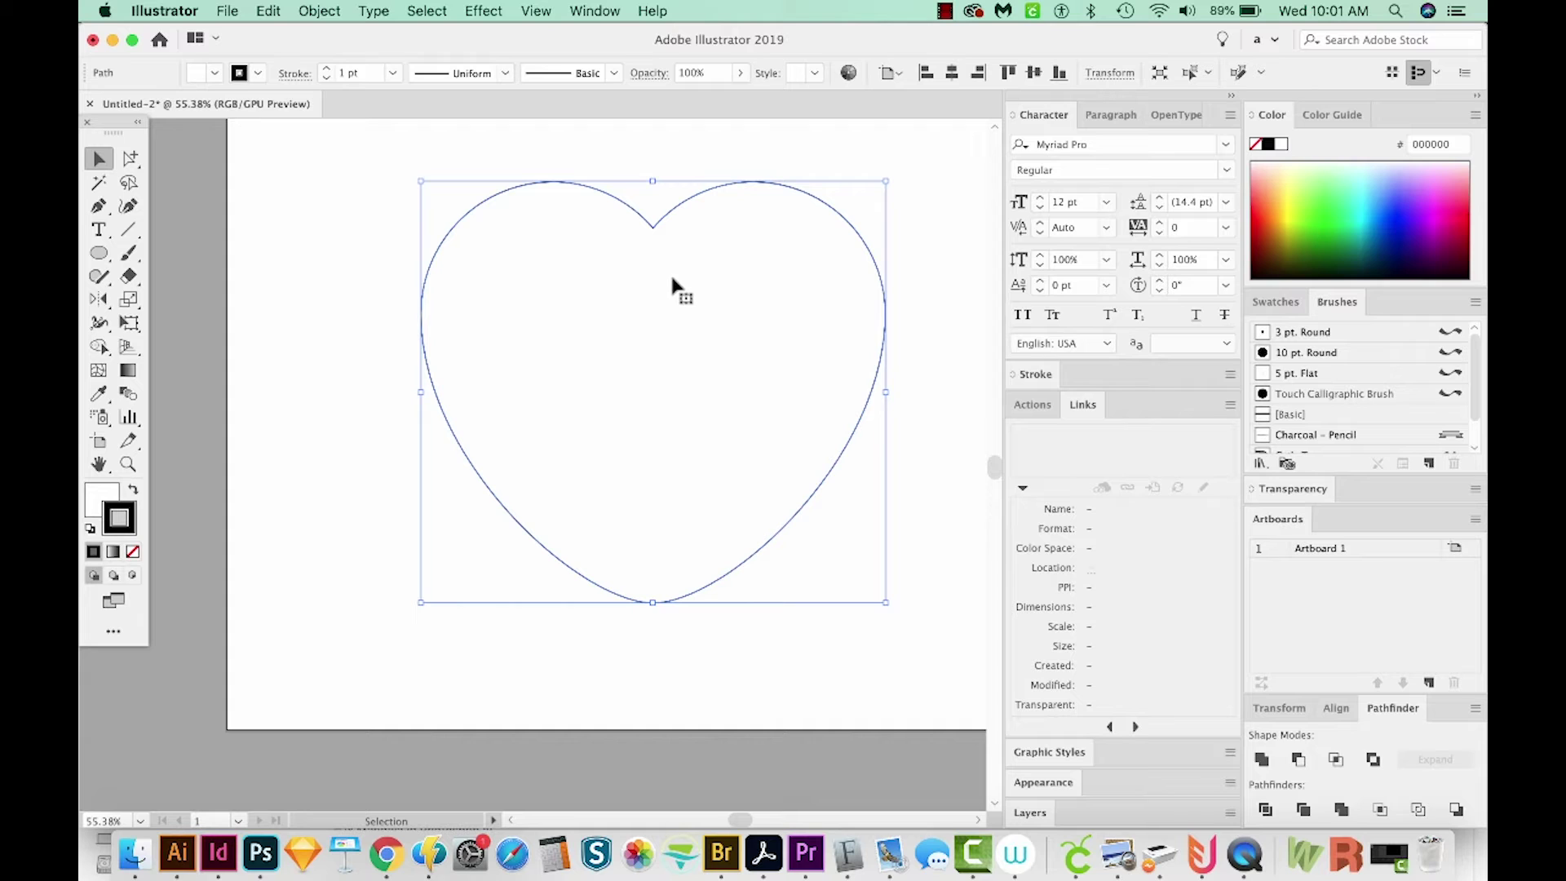
click(94, 491)
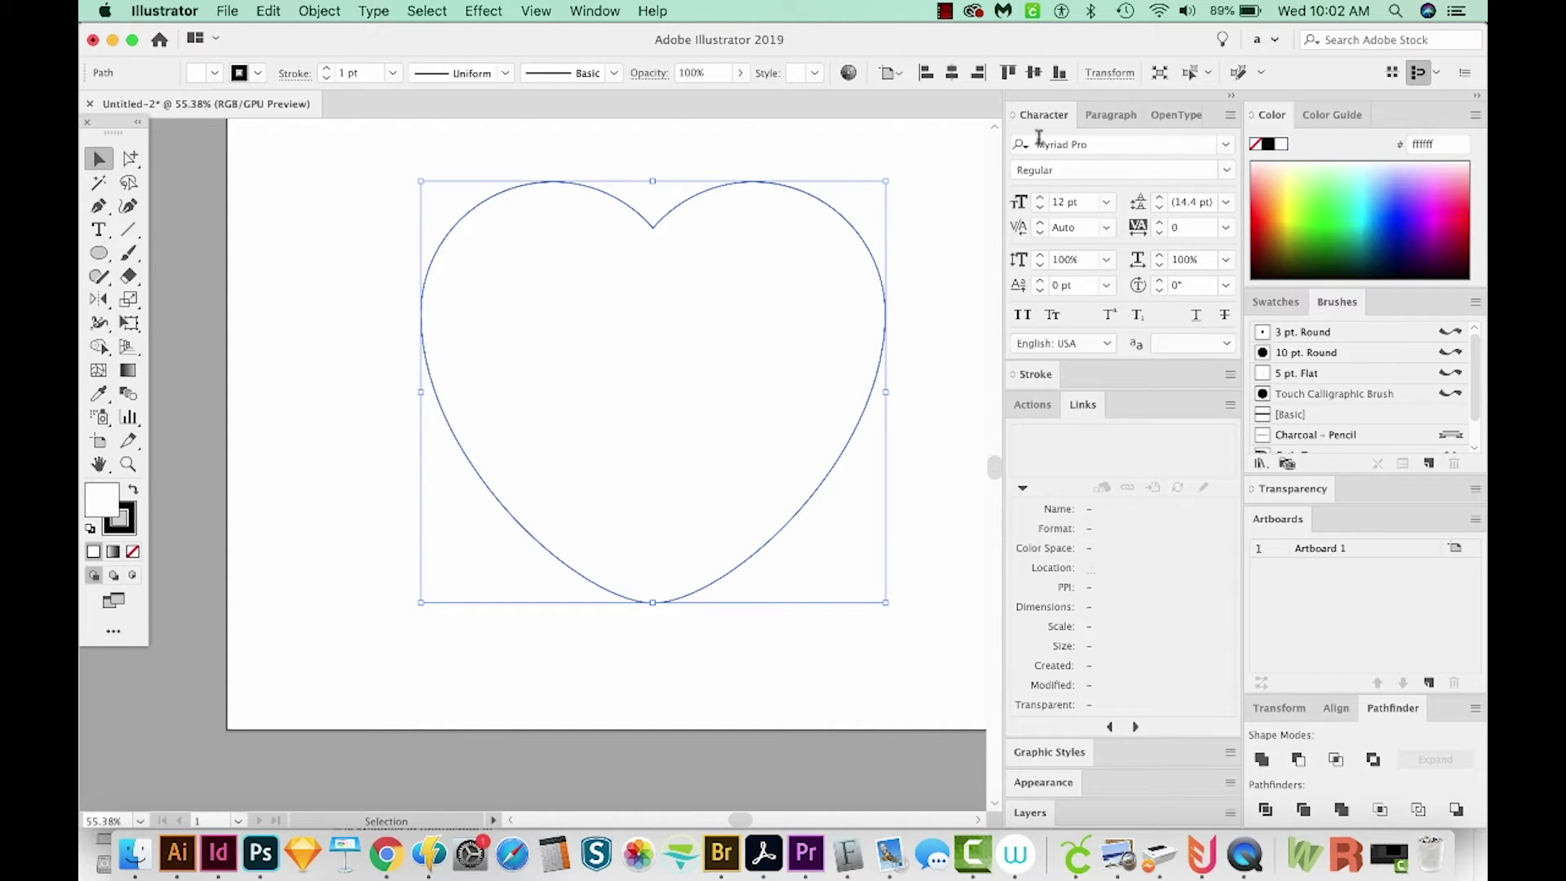
Step: Fill the heart with bright green 44ff42
click(1322, 201)
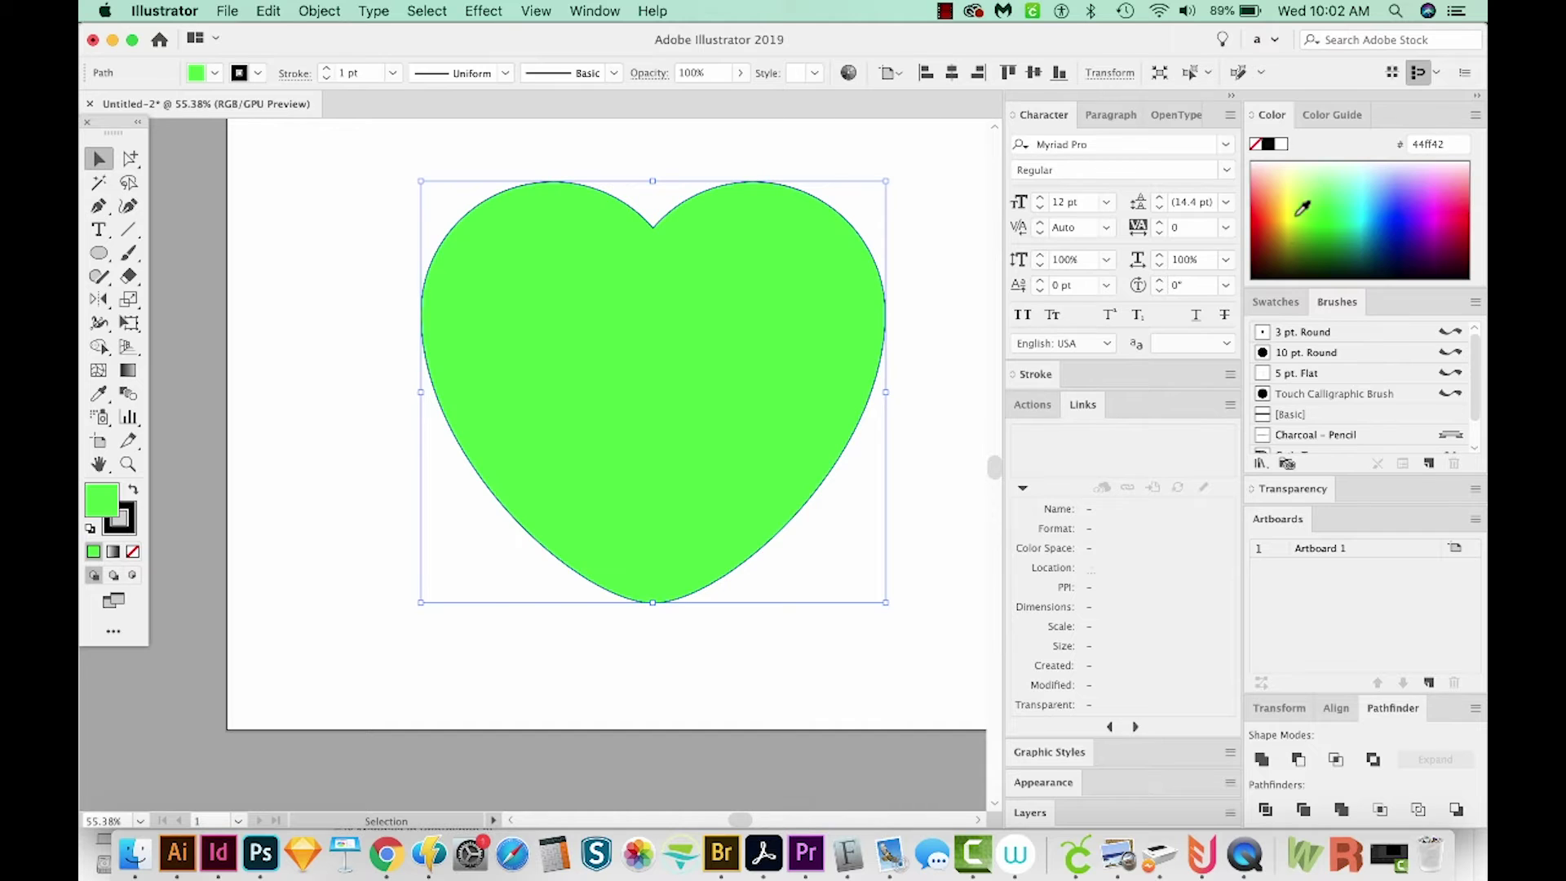
key(x)
click(430, 527)
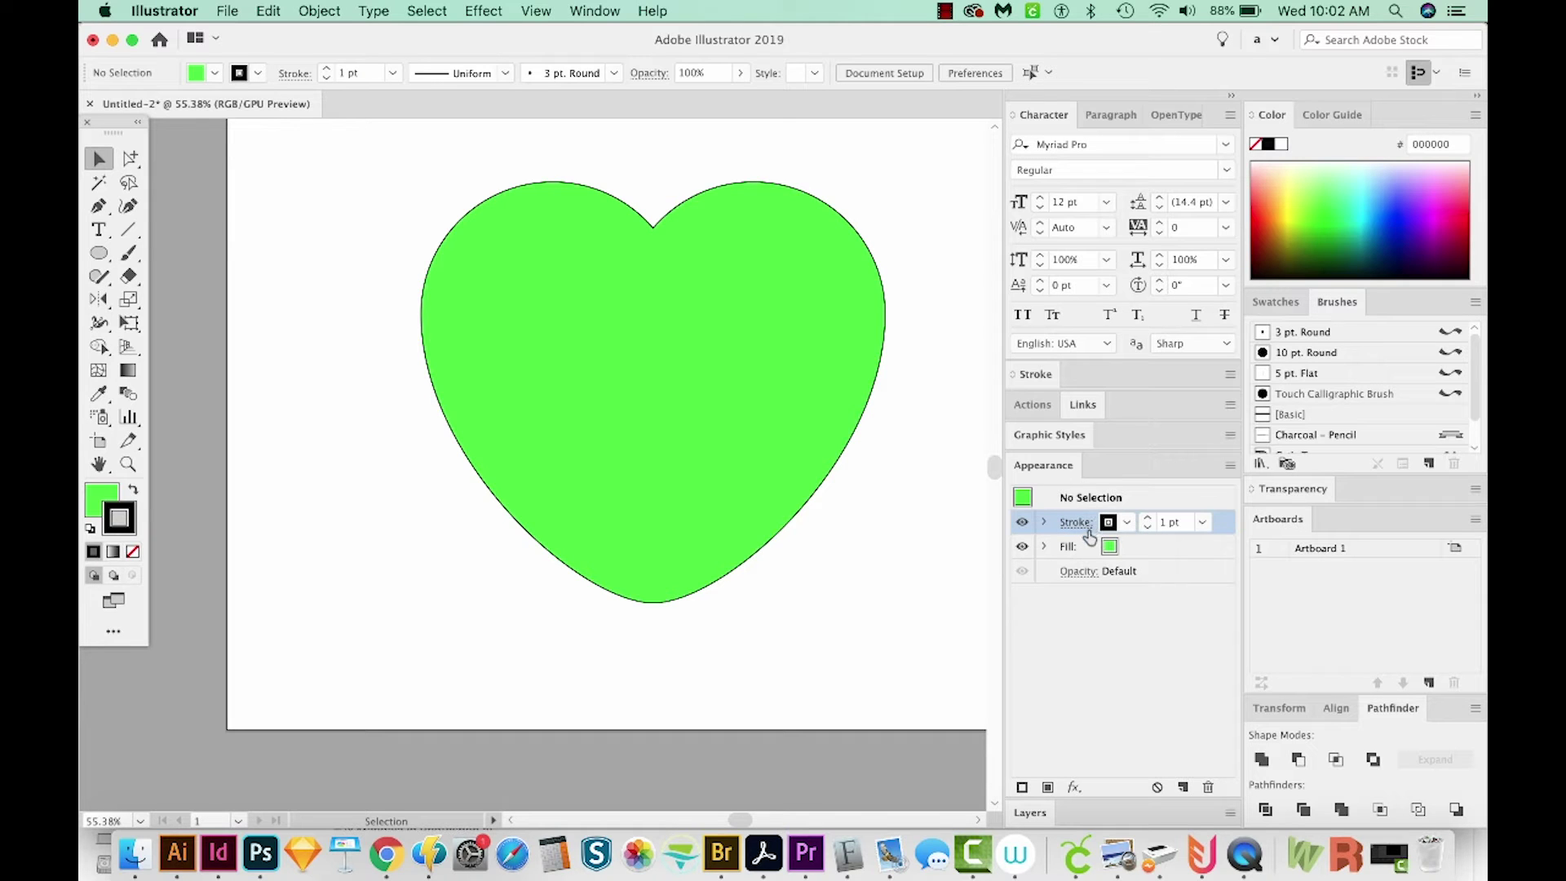
Step: Set the heart's black stroke weight to 50 pt
click(1158, 526)
text(0)
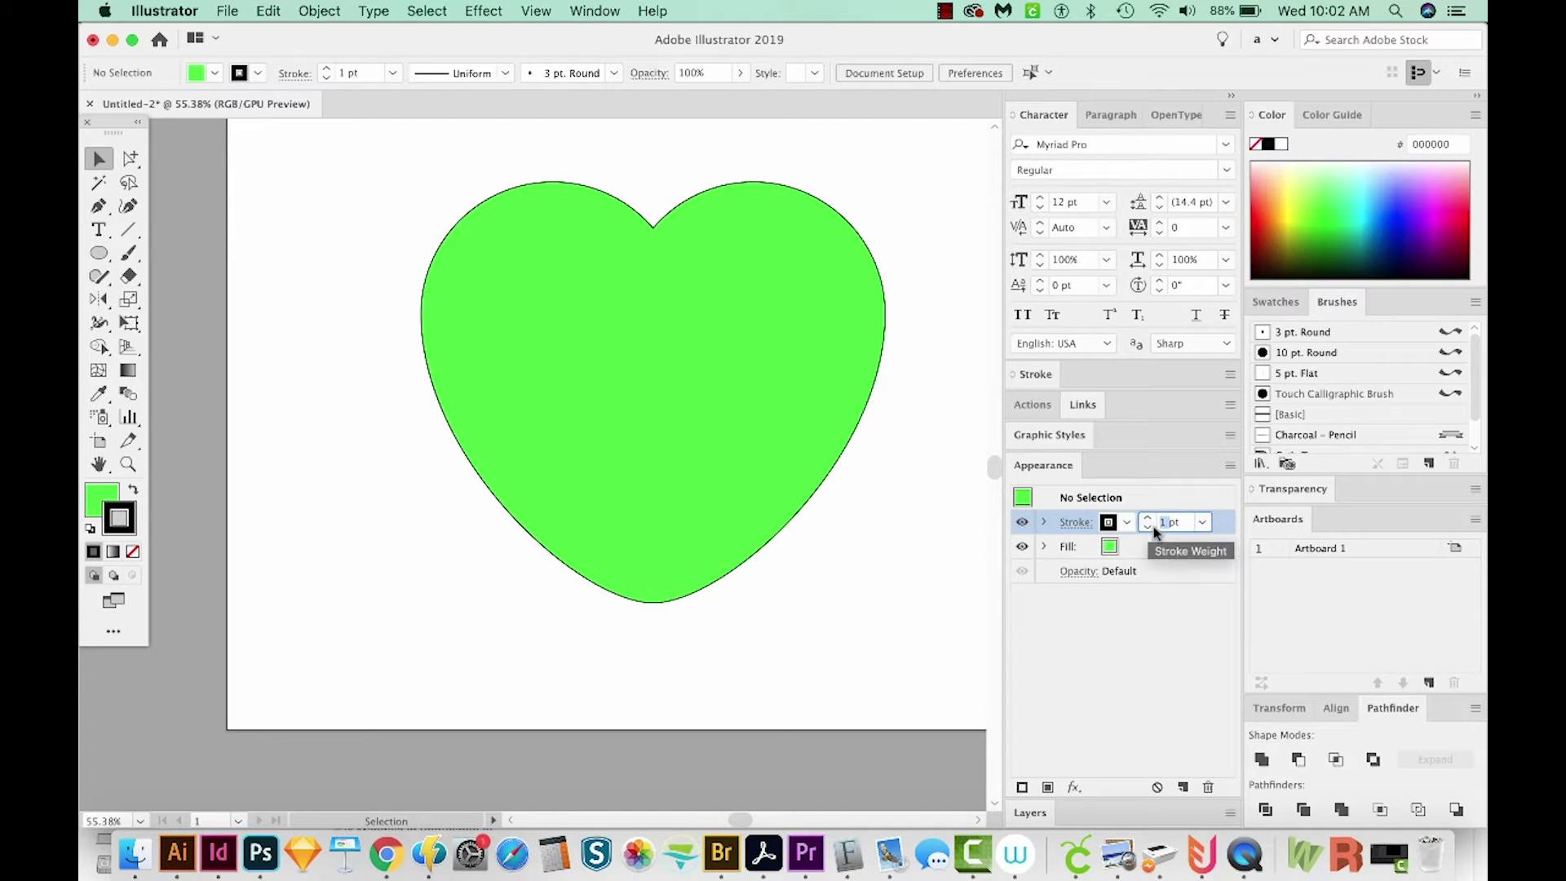
key(Return)
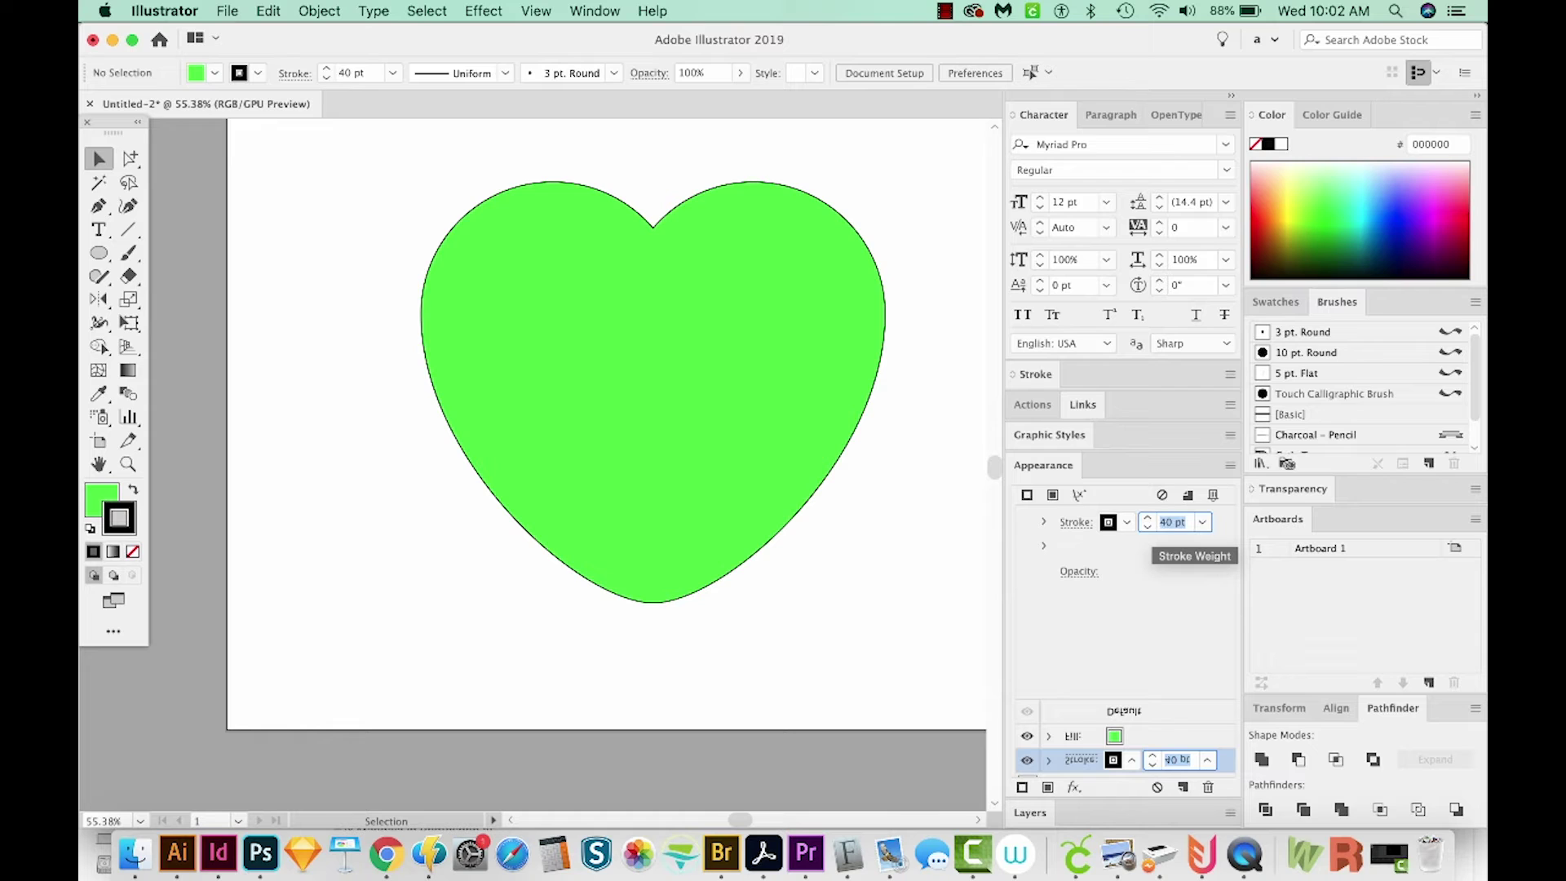
text(40)
key(Return)
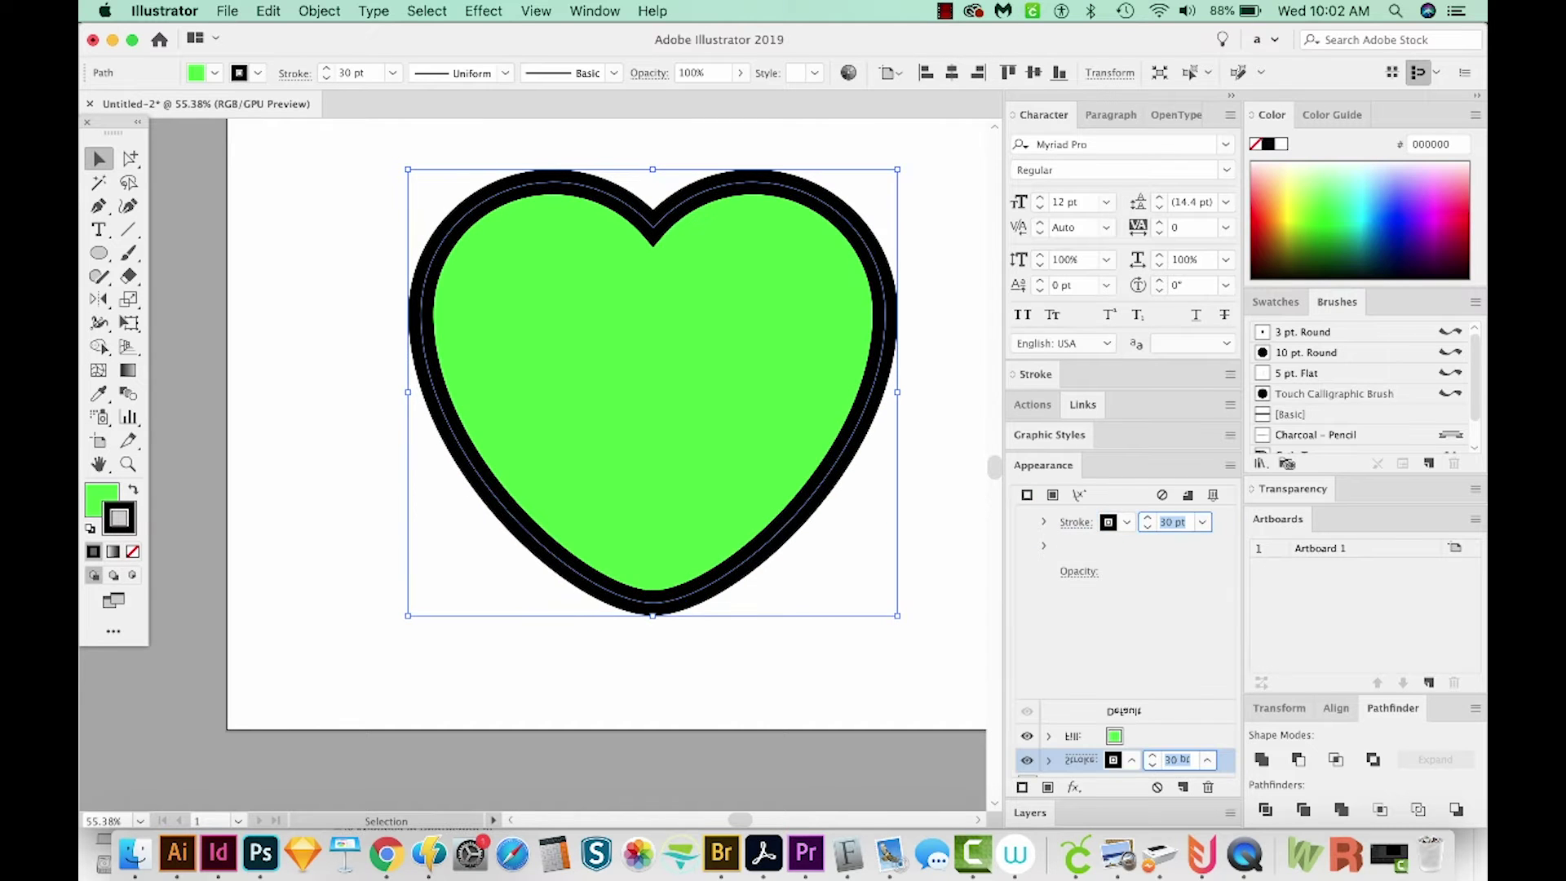
text(50)
key(Return)
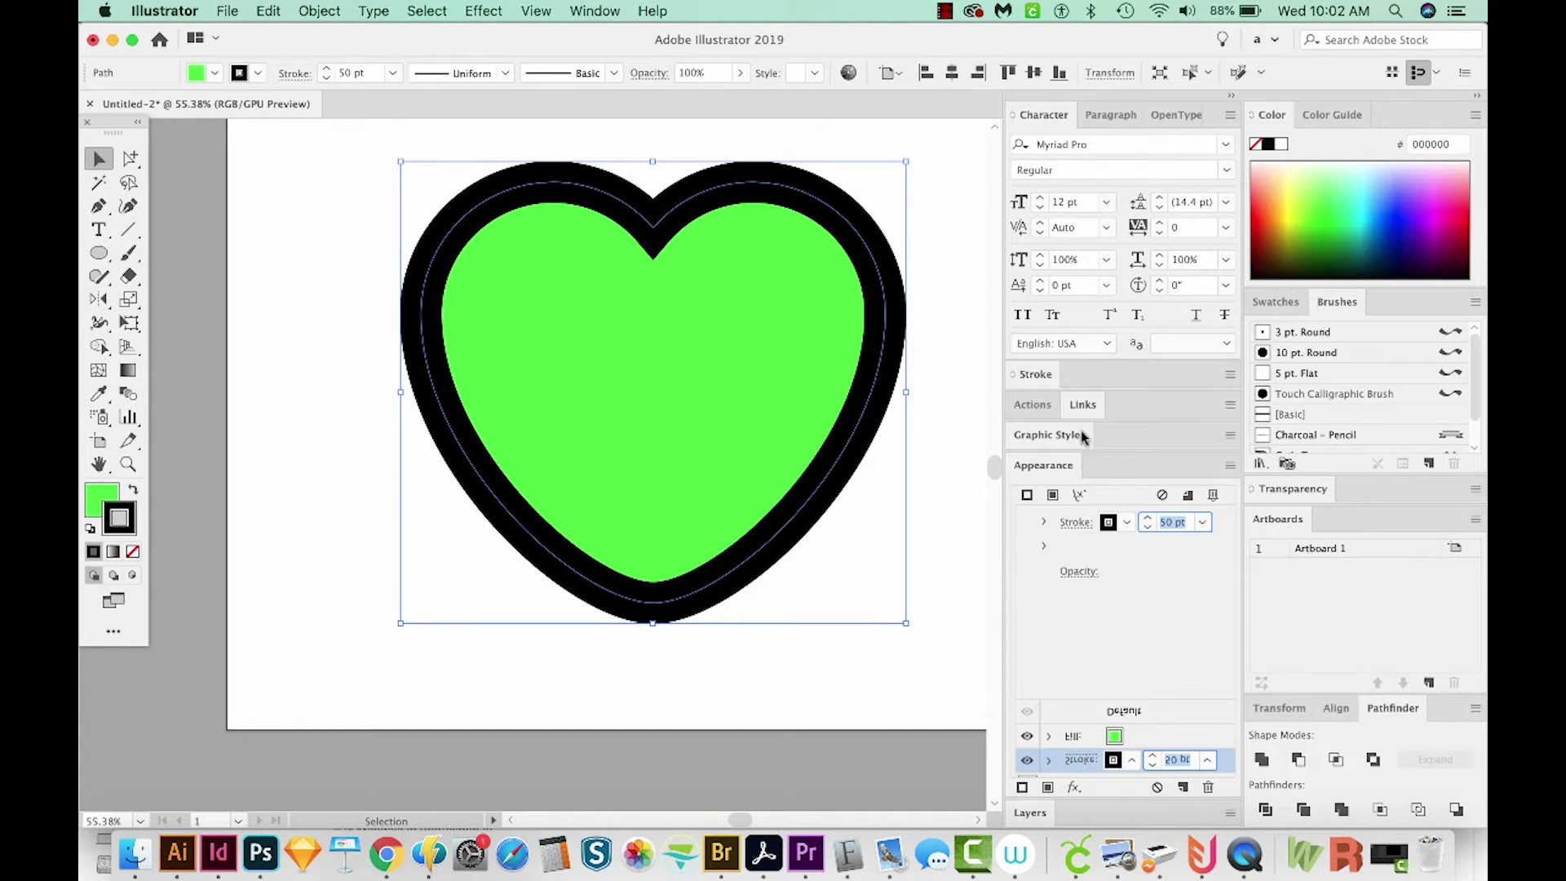
click(1075, 522)
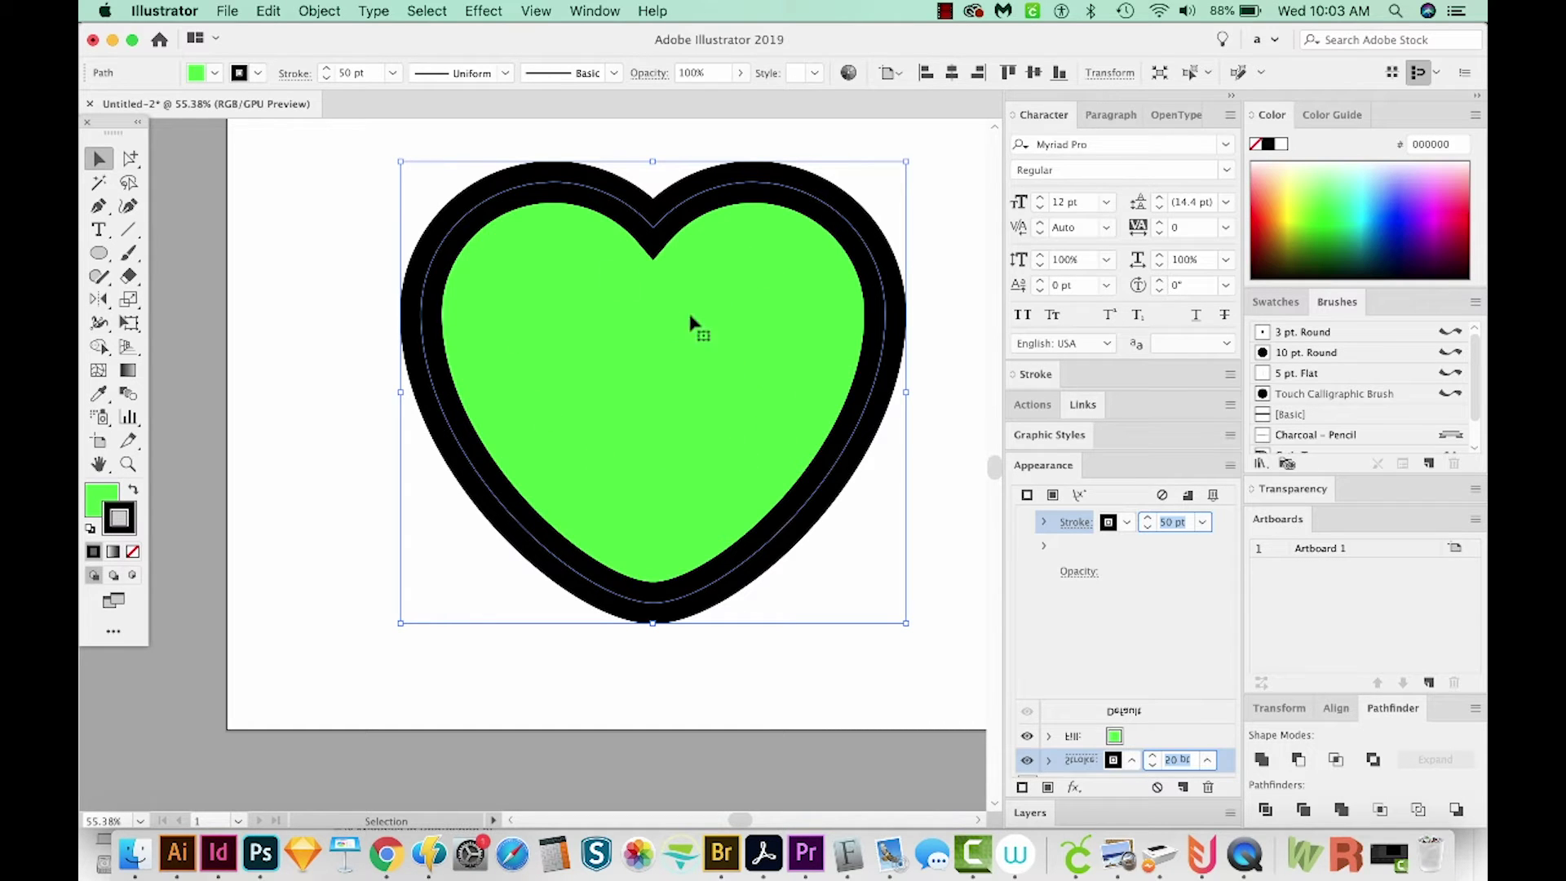
Step: Apply an Offset Path effect of -80 px to the heart's stroke
click(486, 12)
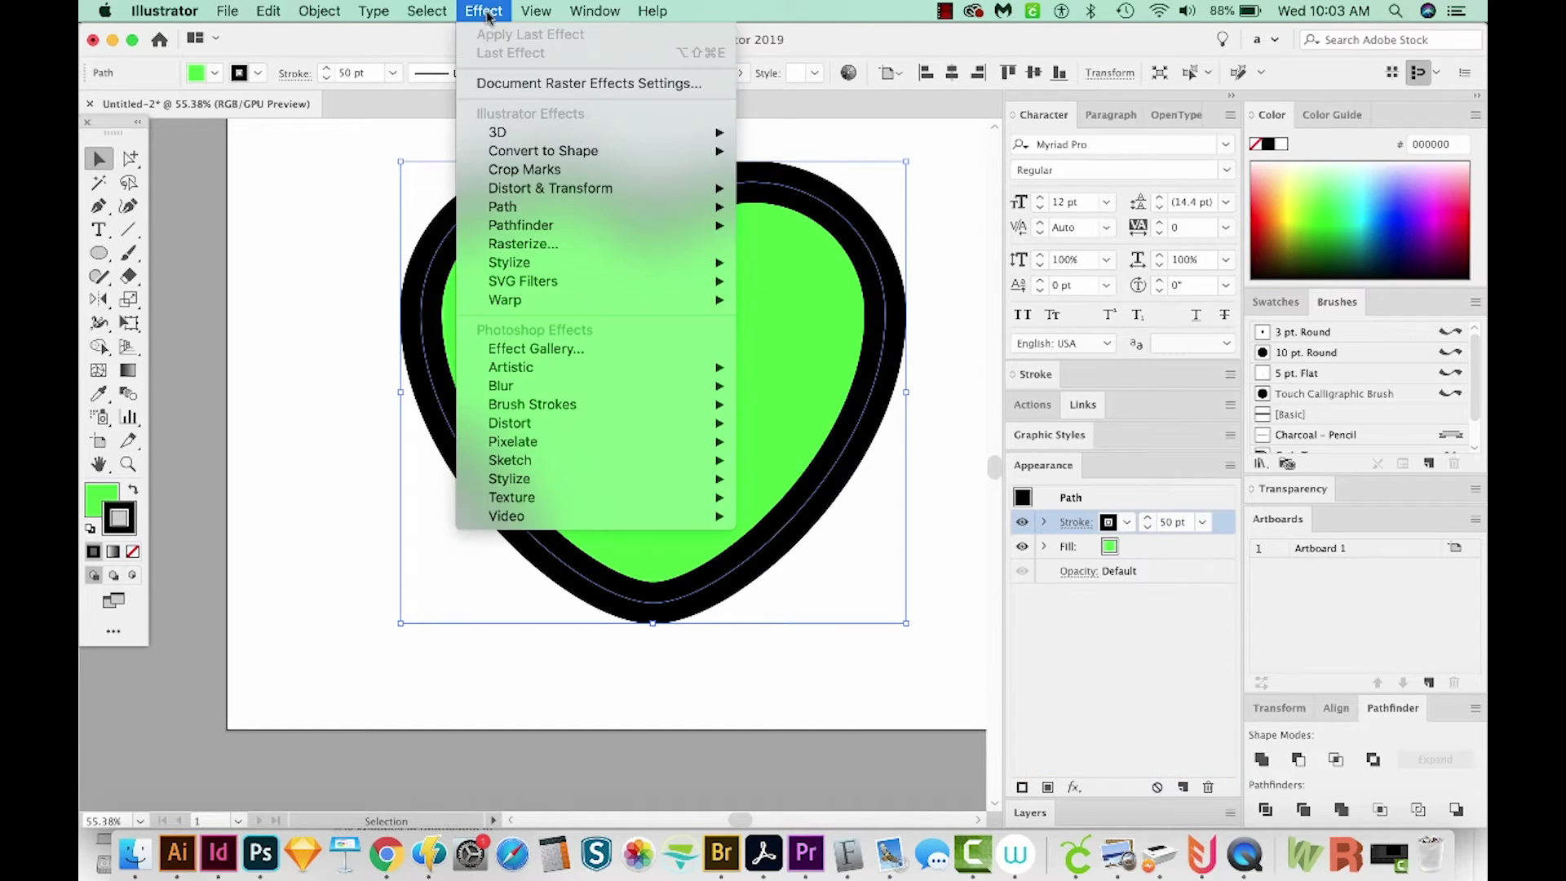
mouse_move(524, 210)
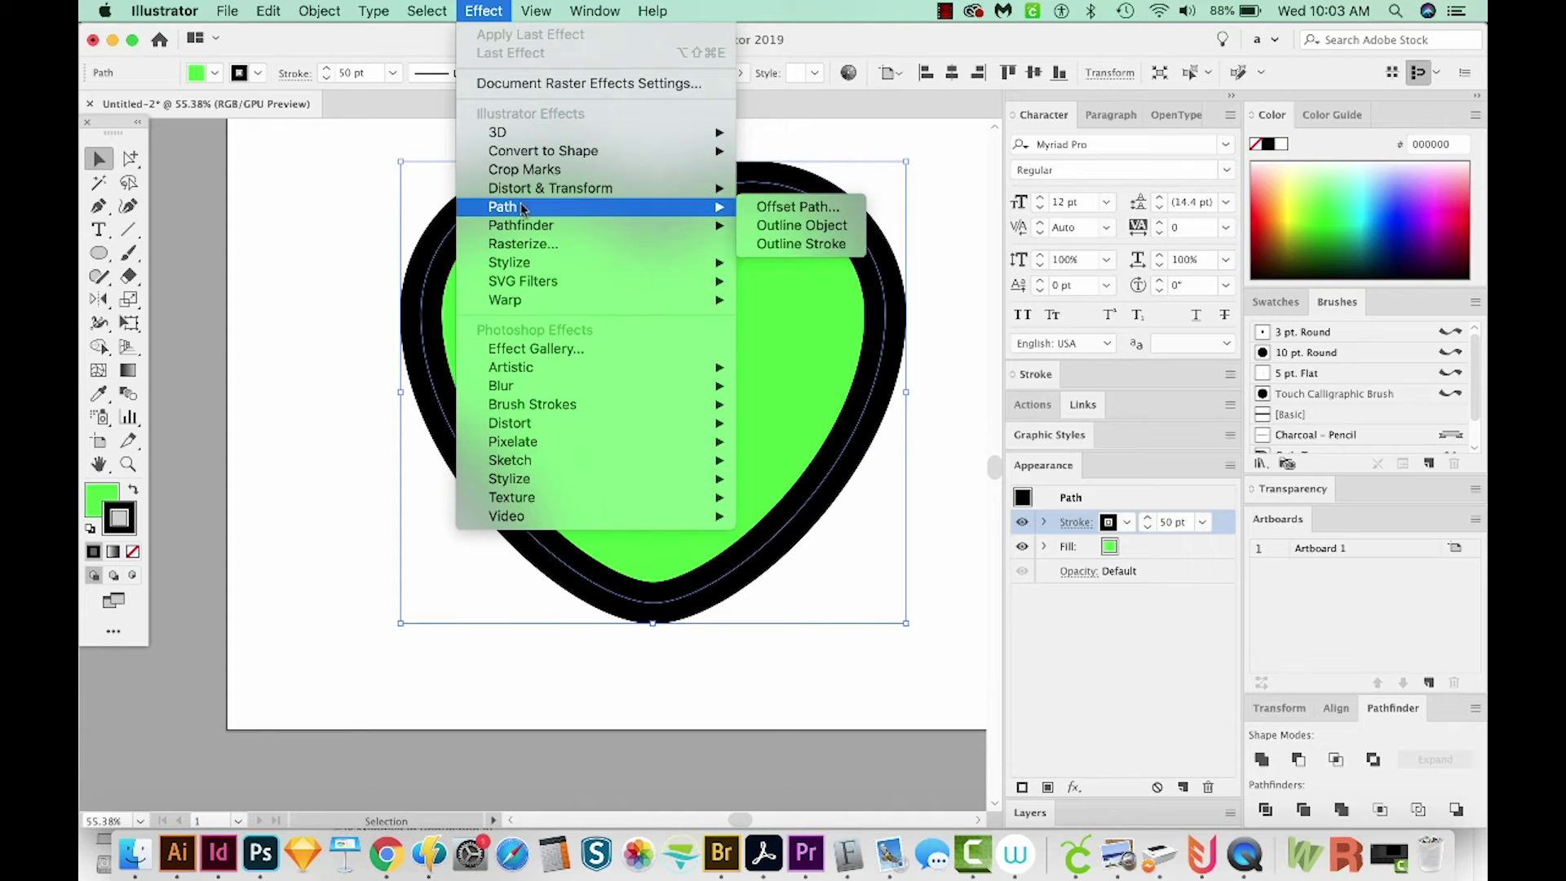
click(812, 209)
text(-30)
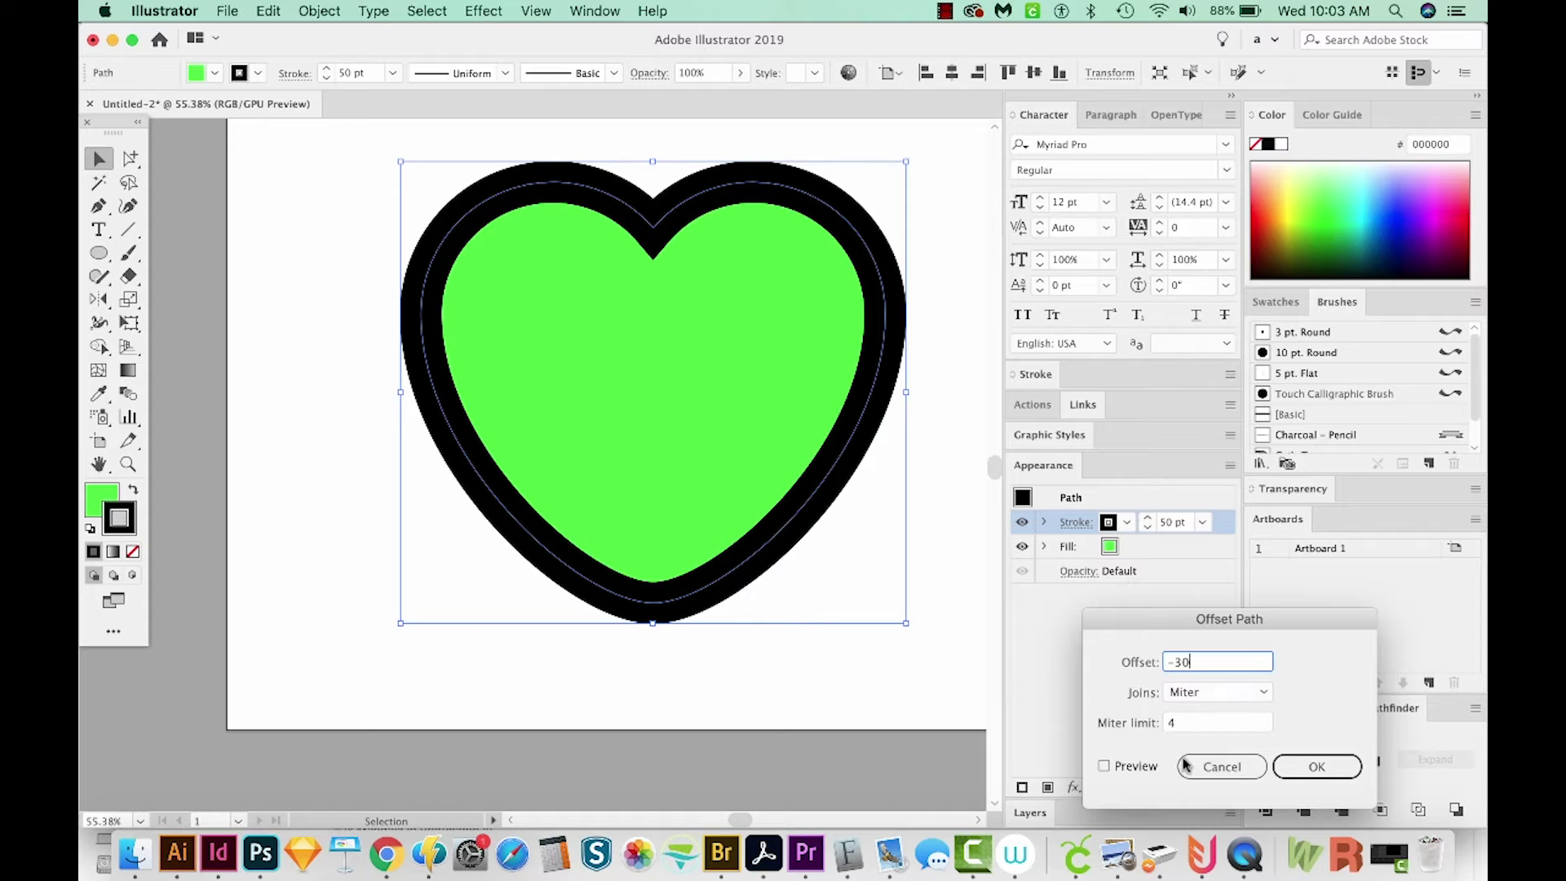
click(1123, 768)
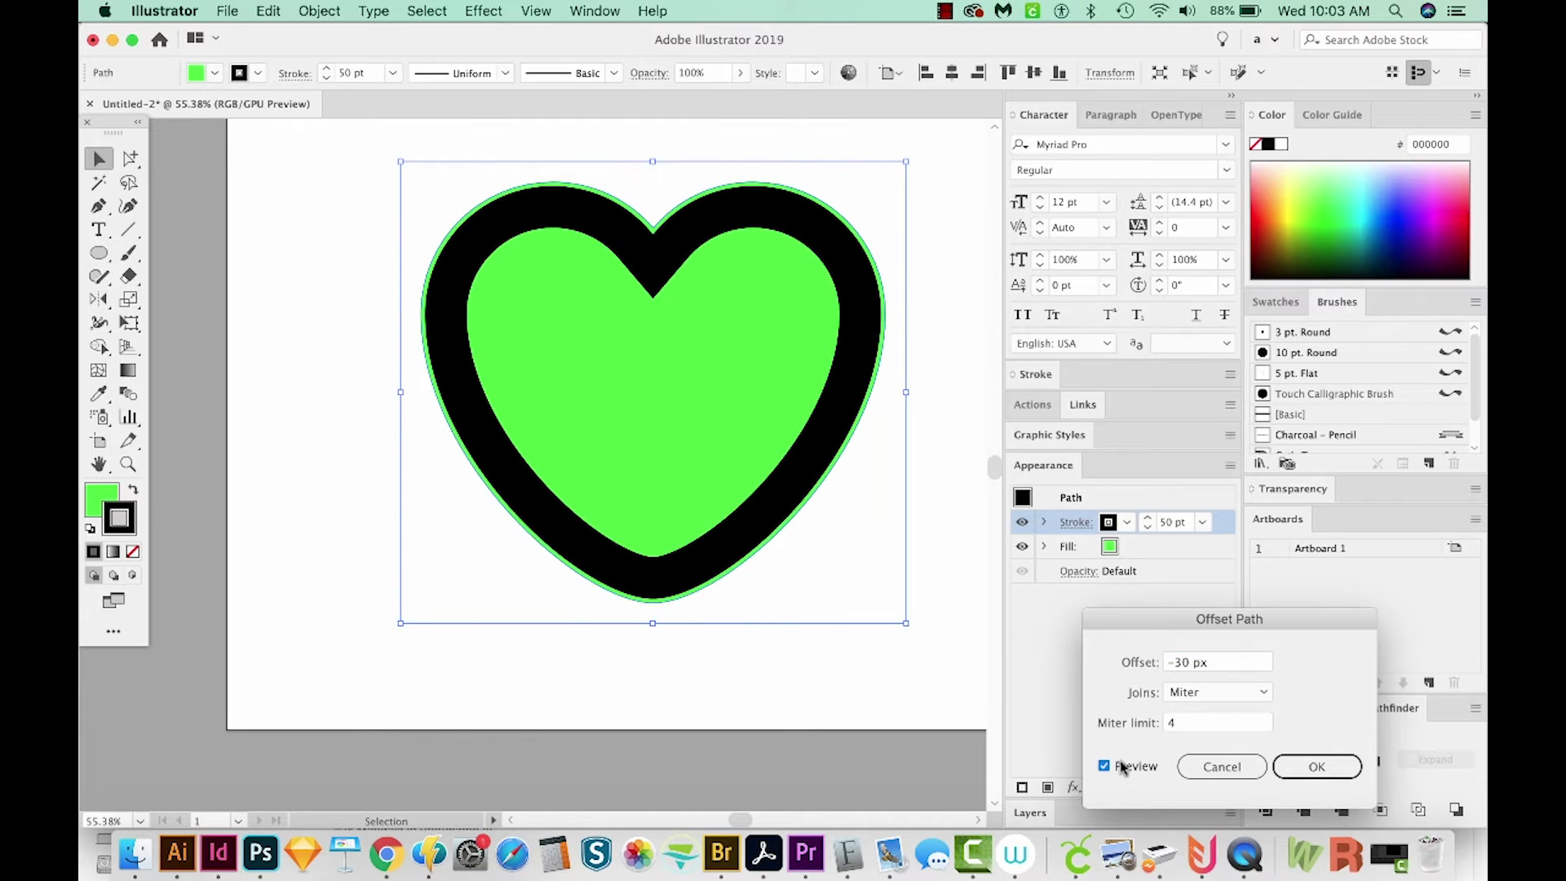
drag(1234, 667, 1138, 665)
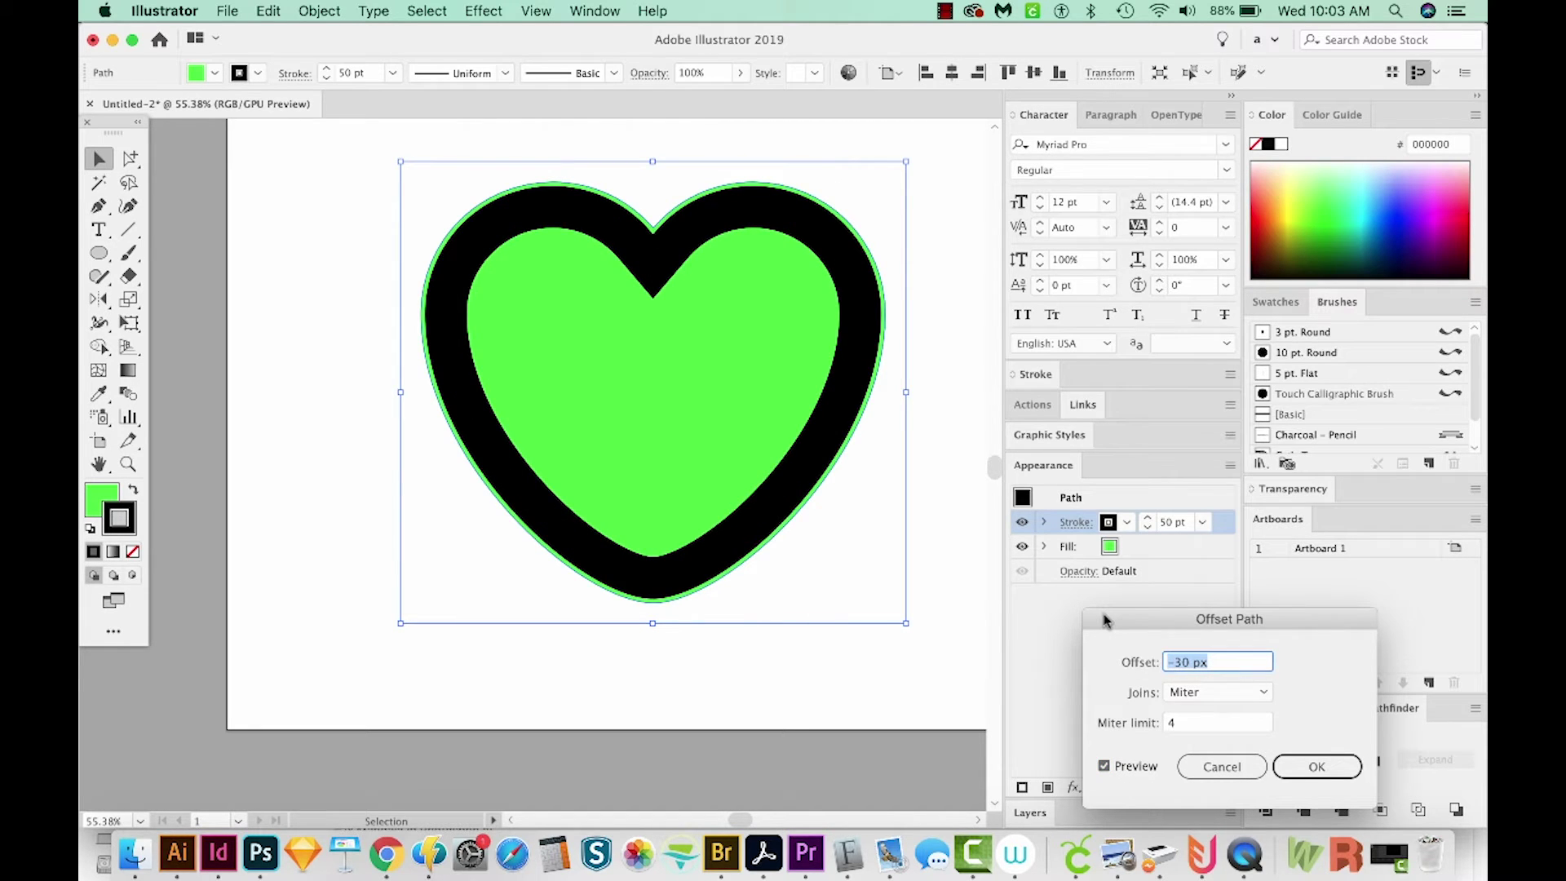
key(shift+Down)
key(shift+Down)
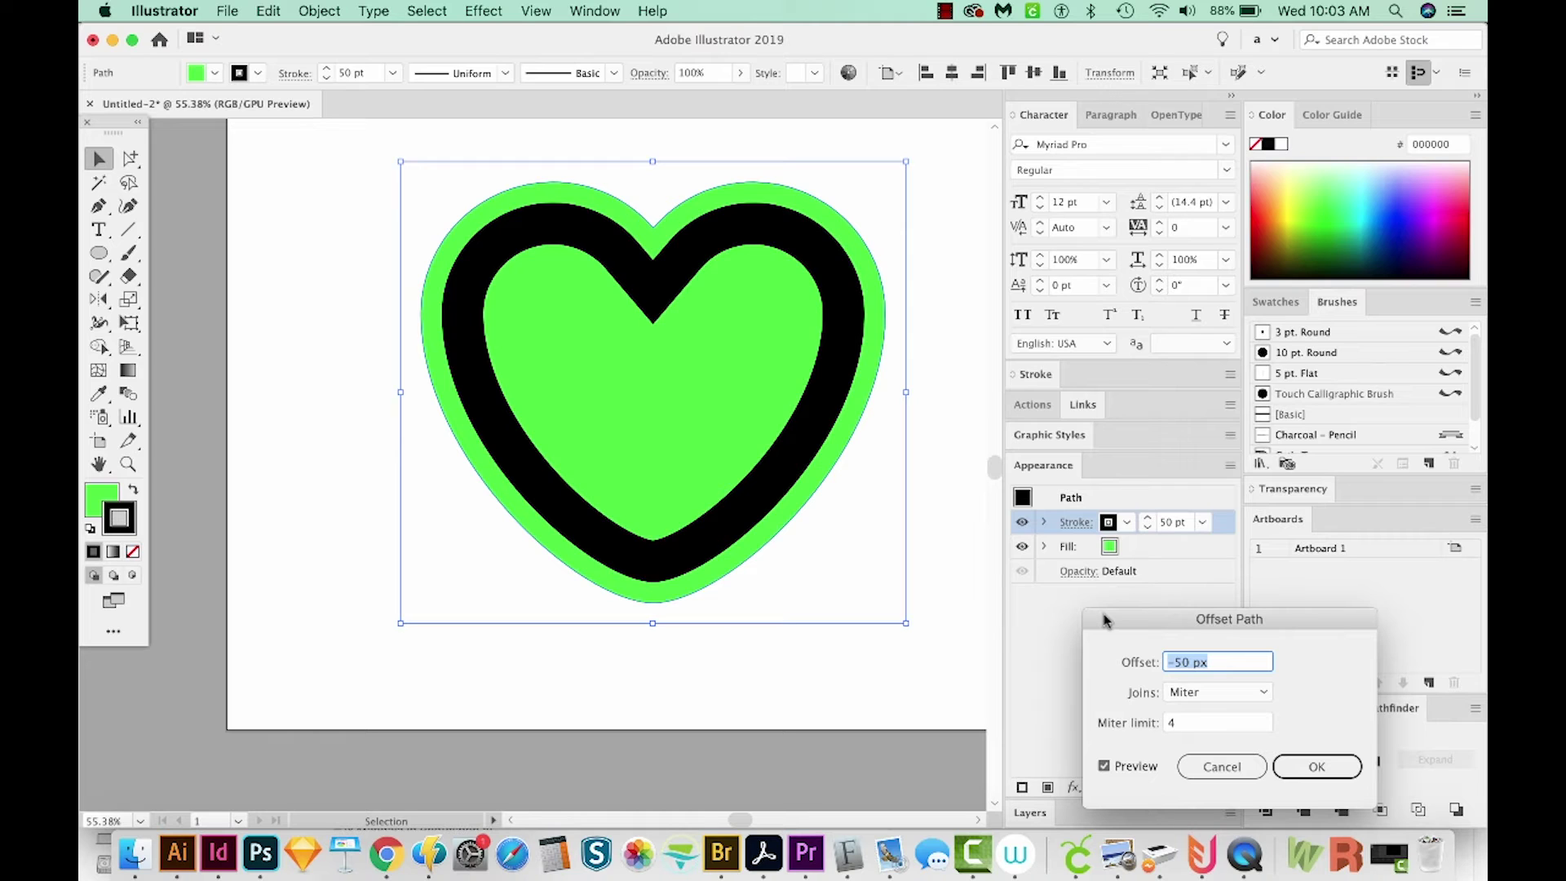
key(shift+Down)
key(shift+Down)
key(shift+Down)
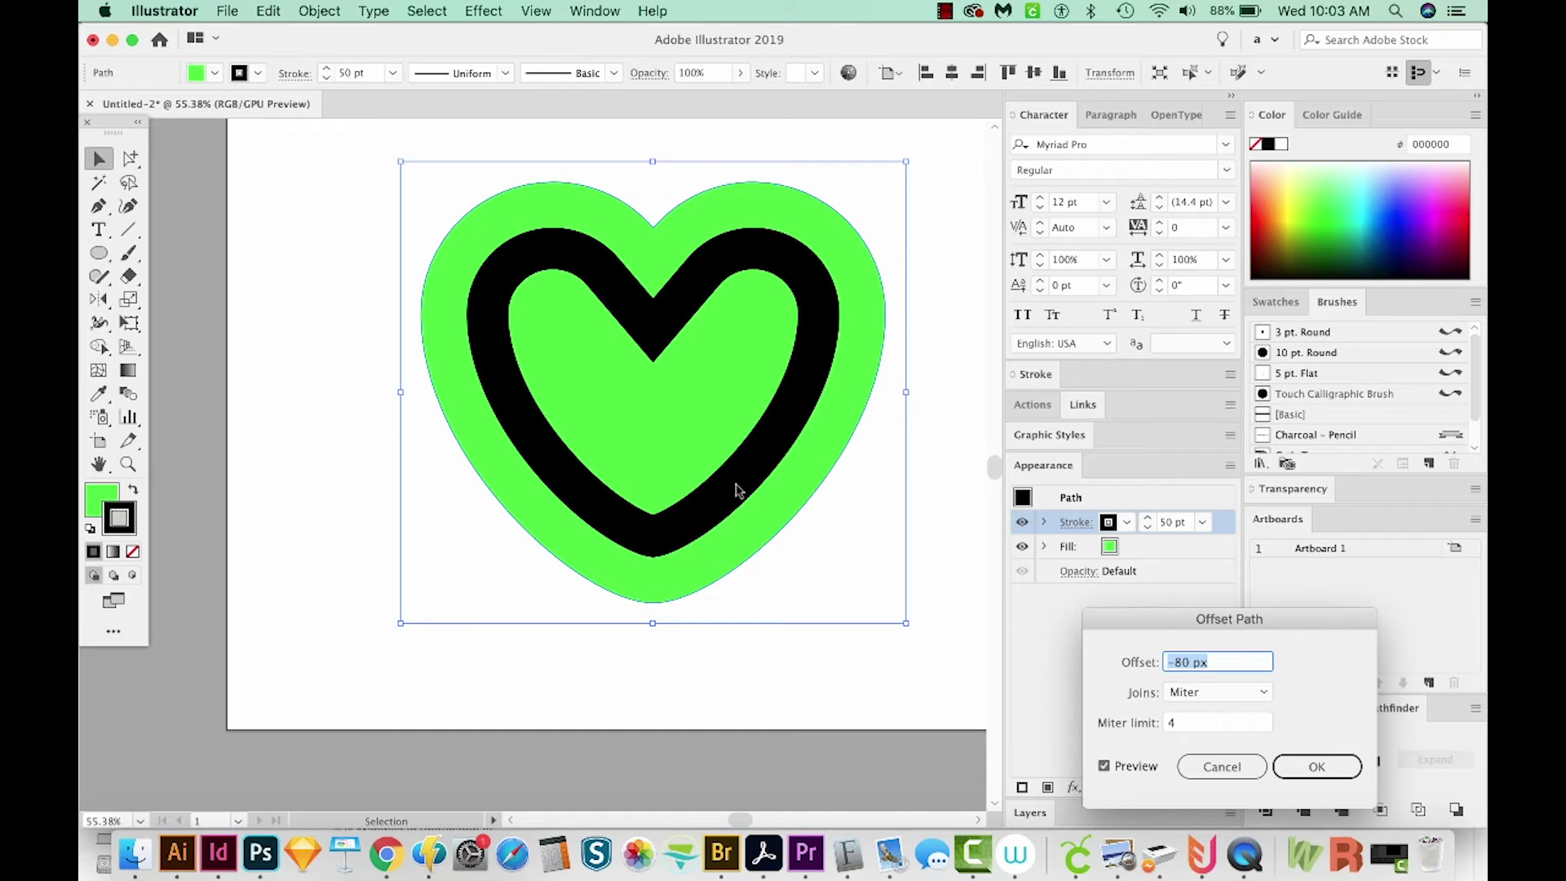
click(1300, 766)
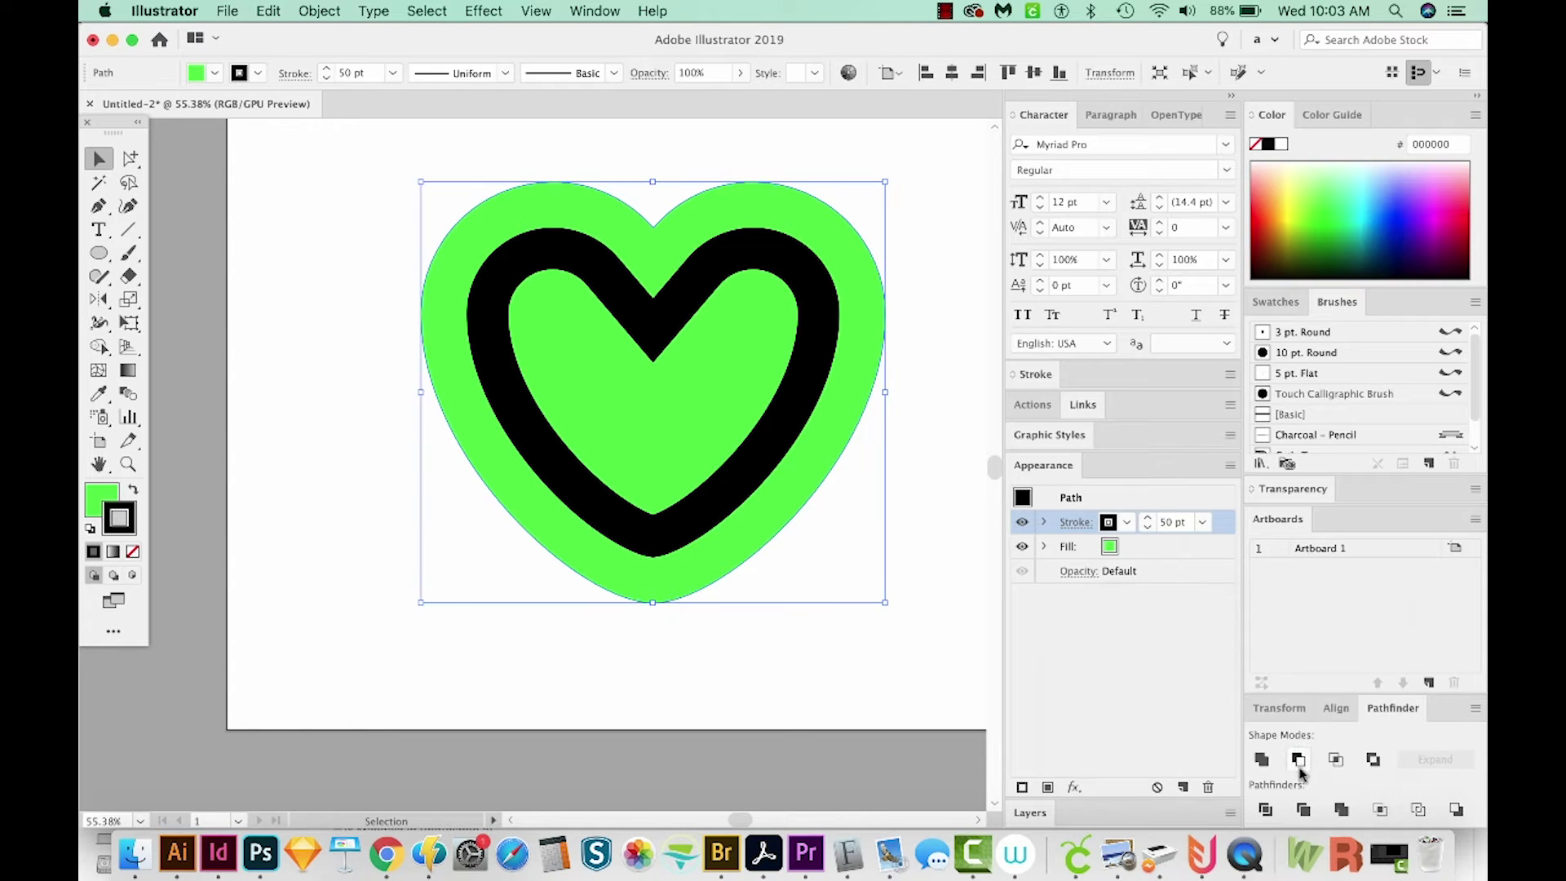
Step: Make the inset stroke white with round joins and show the Appearance attributes
click(1281, 145)
click(1036, 373)
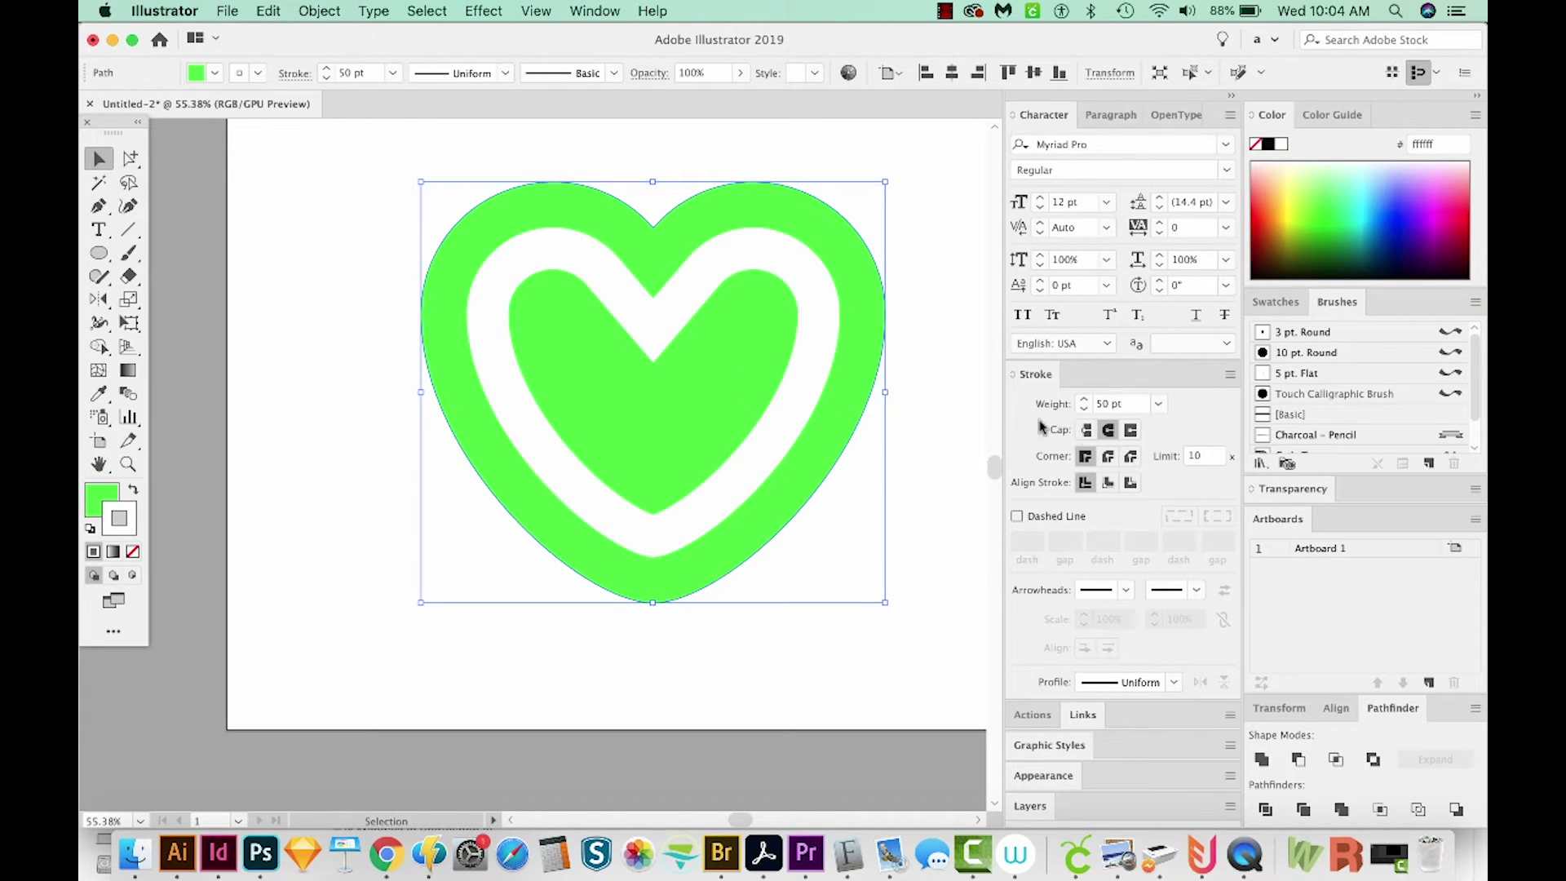
click(1108, 457)
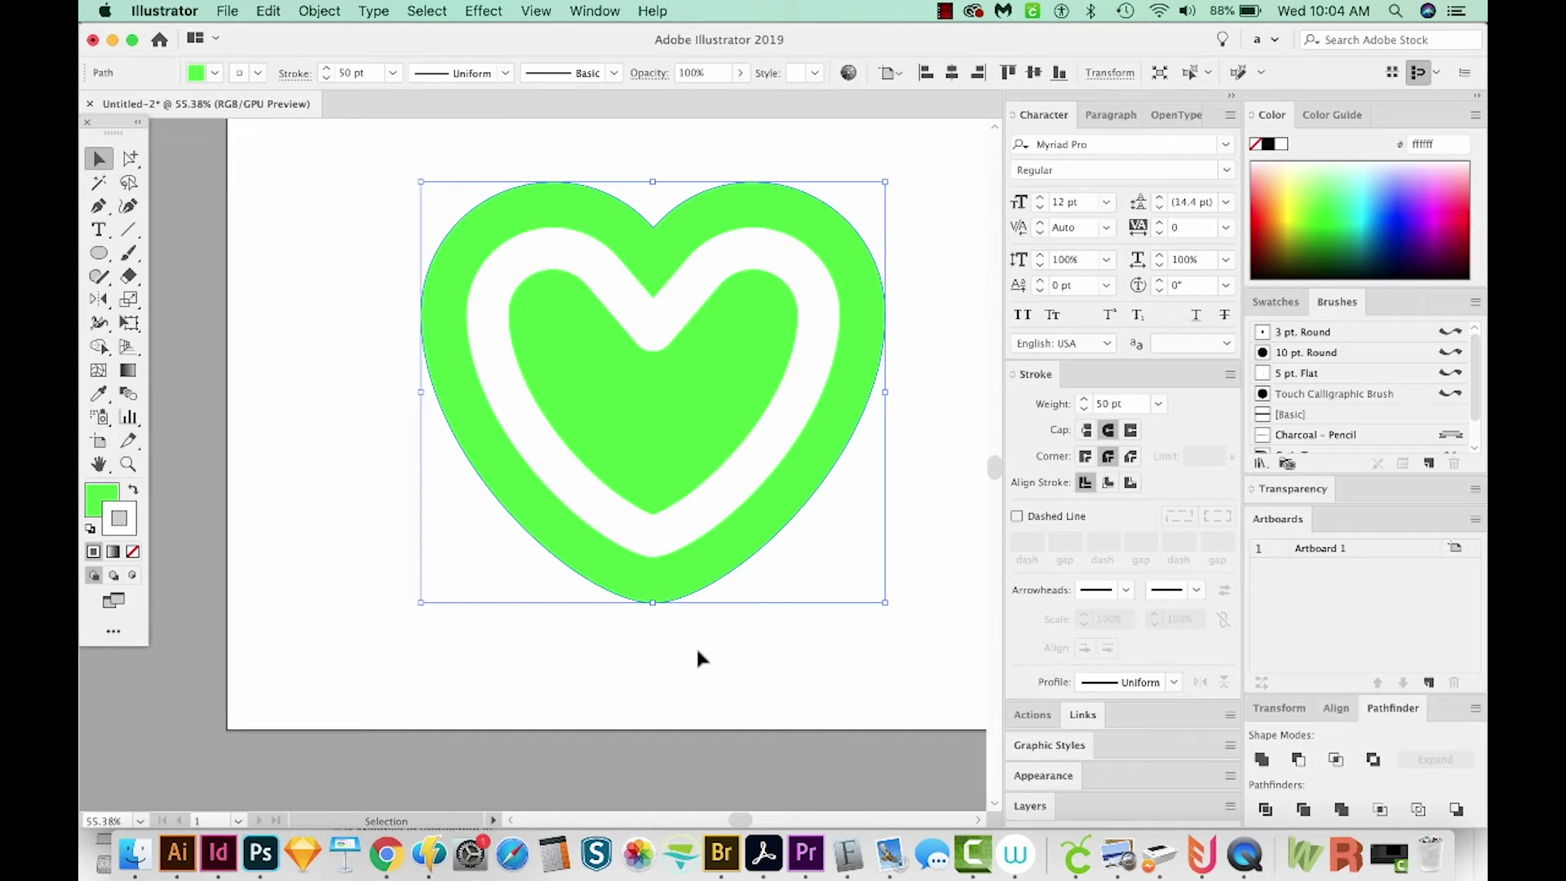
scroll(711, 654, left, 2)
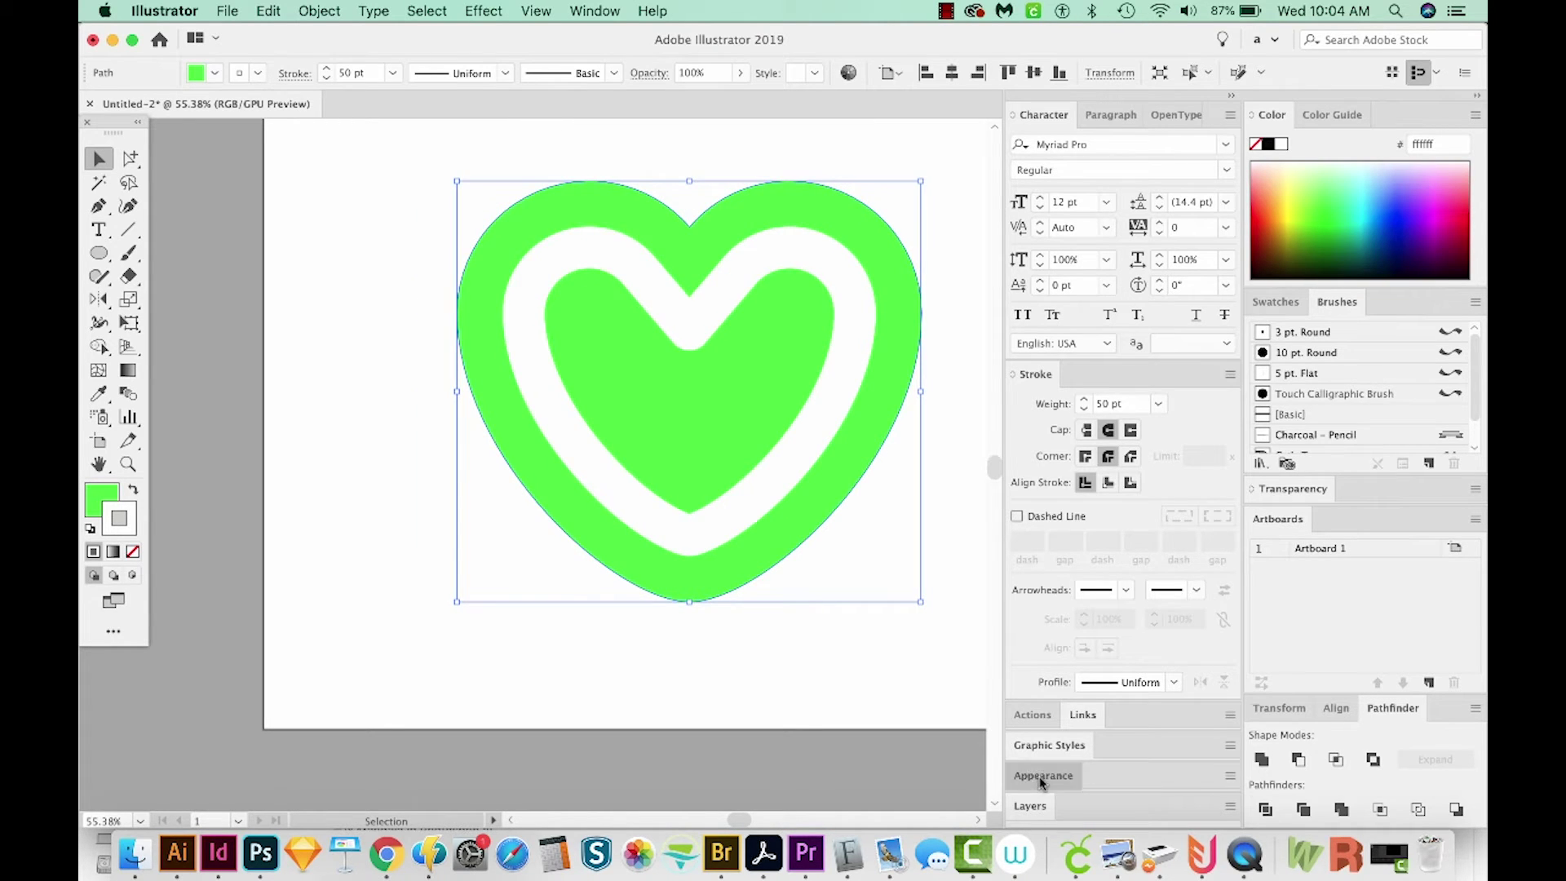
click(1043, 774)
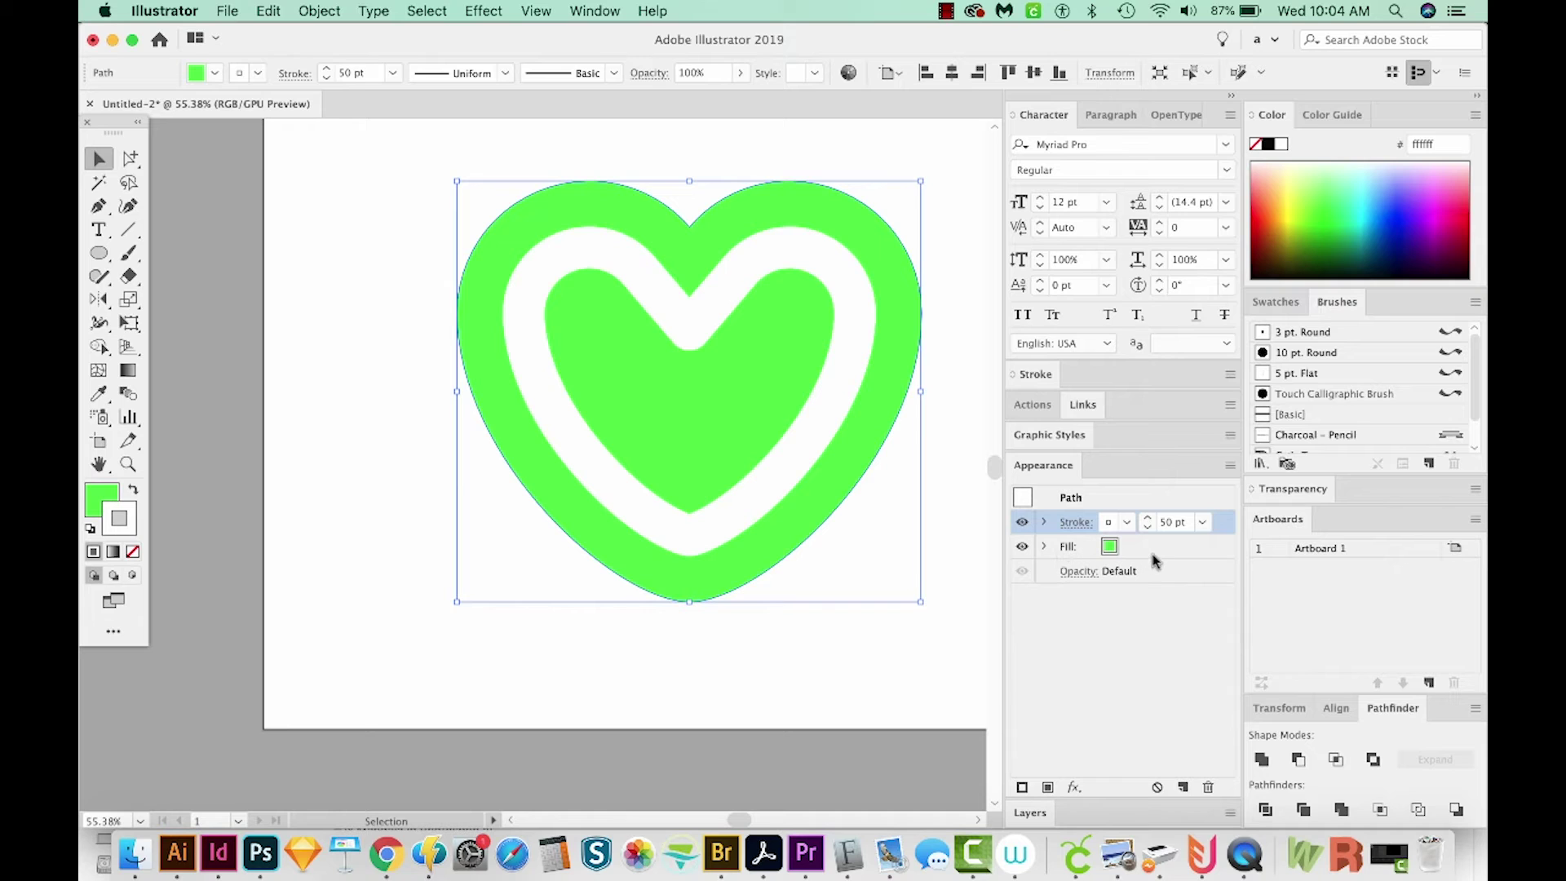
Step: Search Google Images for 'instagram logo color palet' in Chrome
click(387, 854)
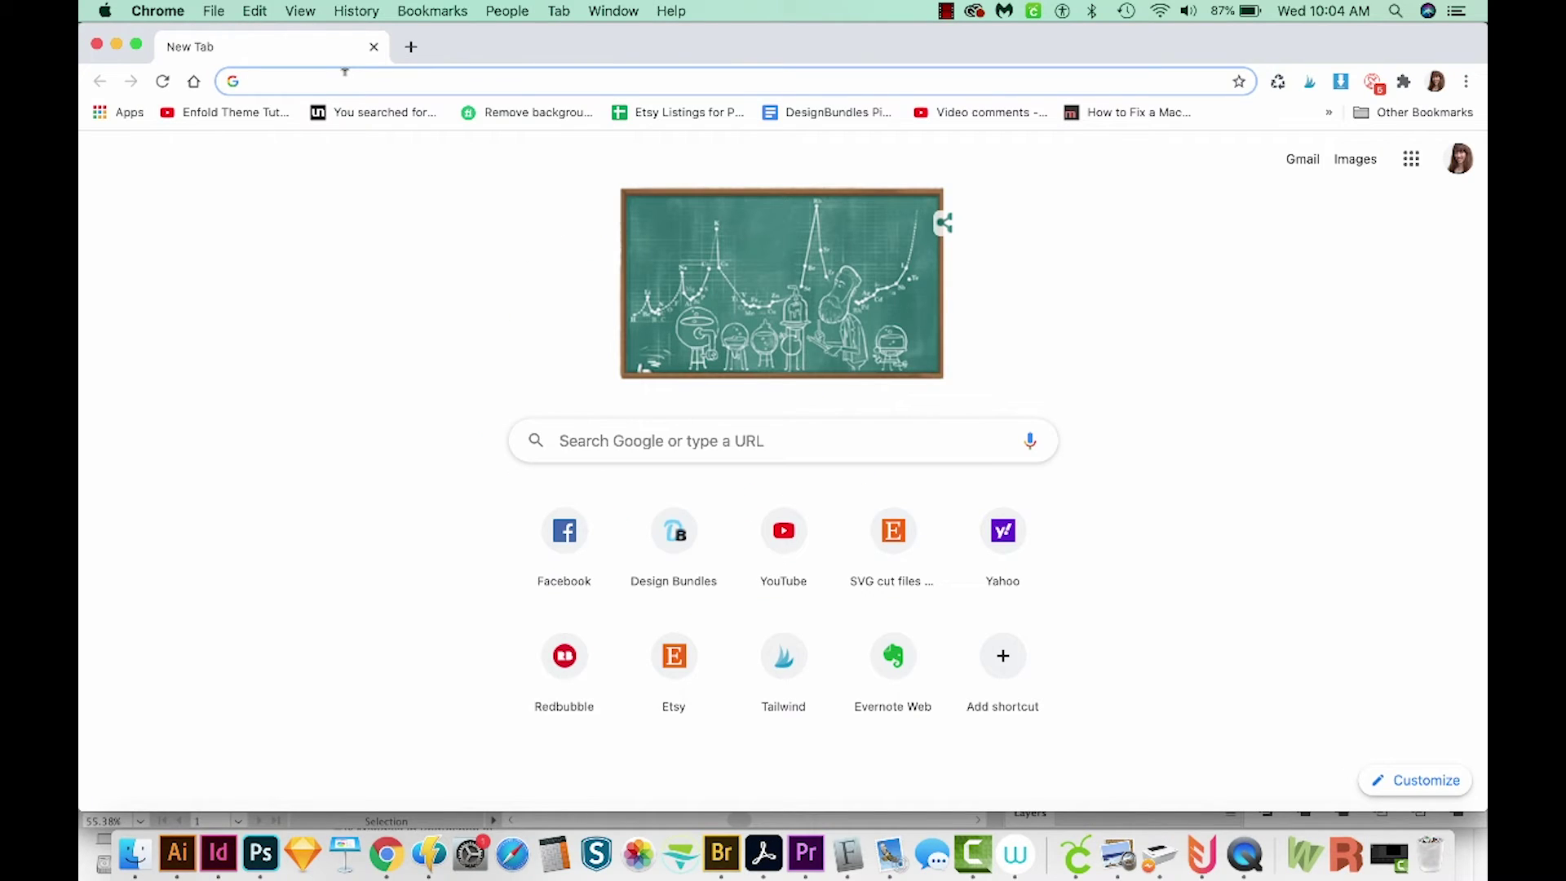
text(instagram.com)
key(Escape)
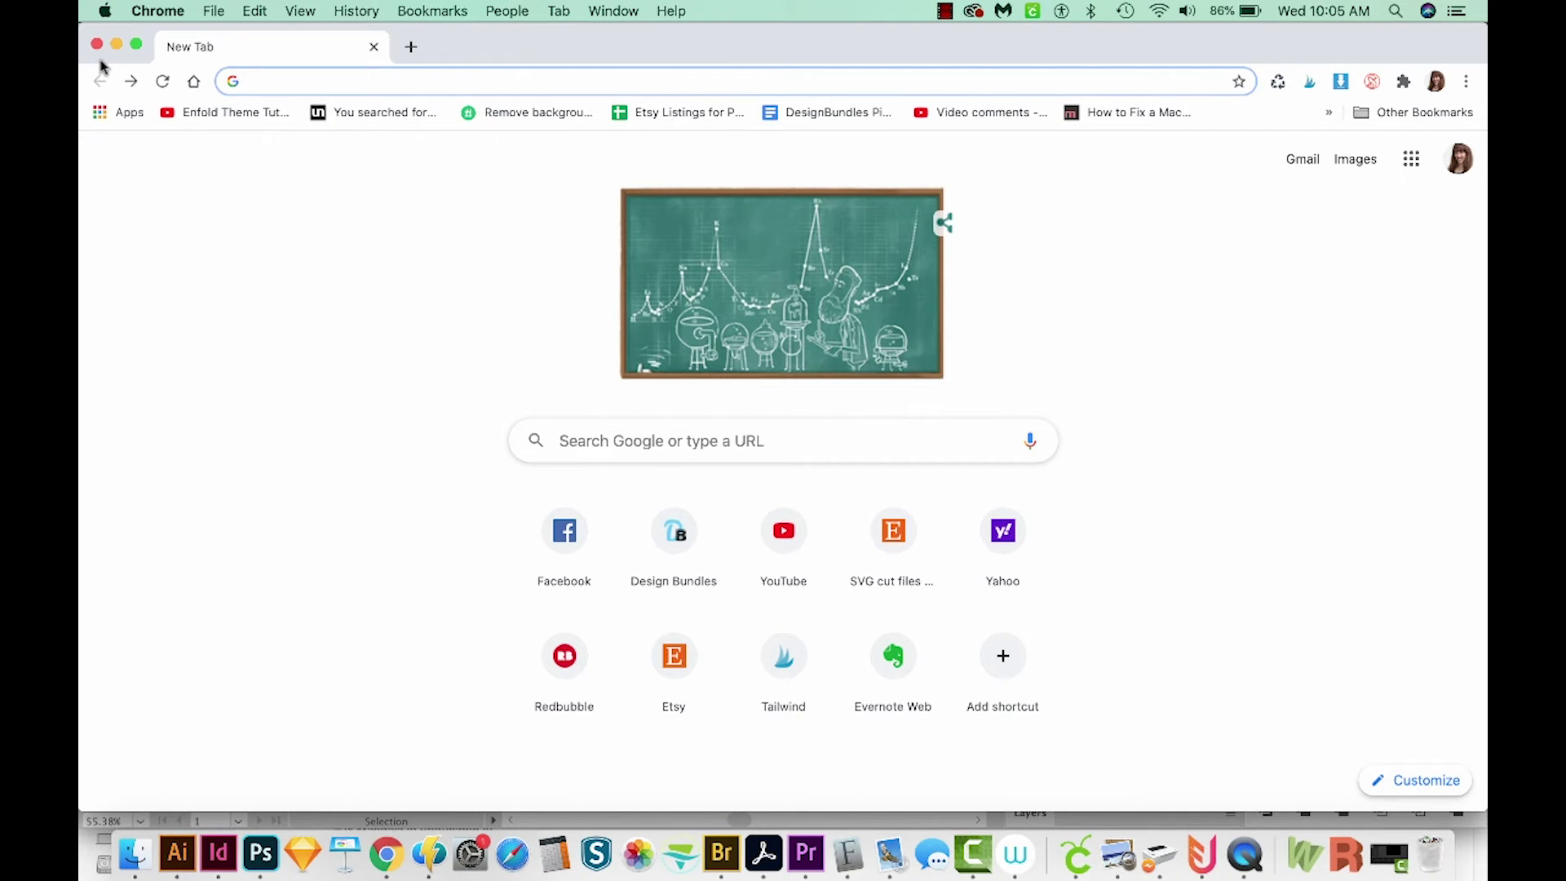
text(instagra)
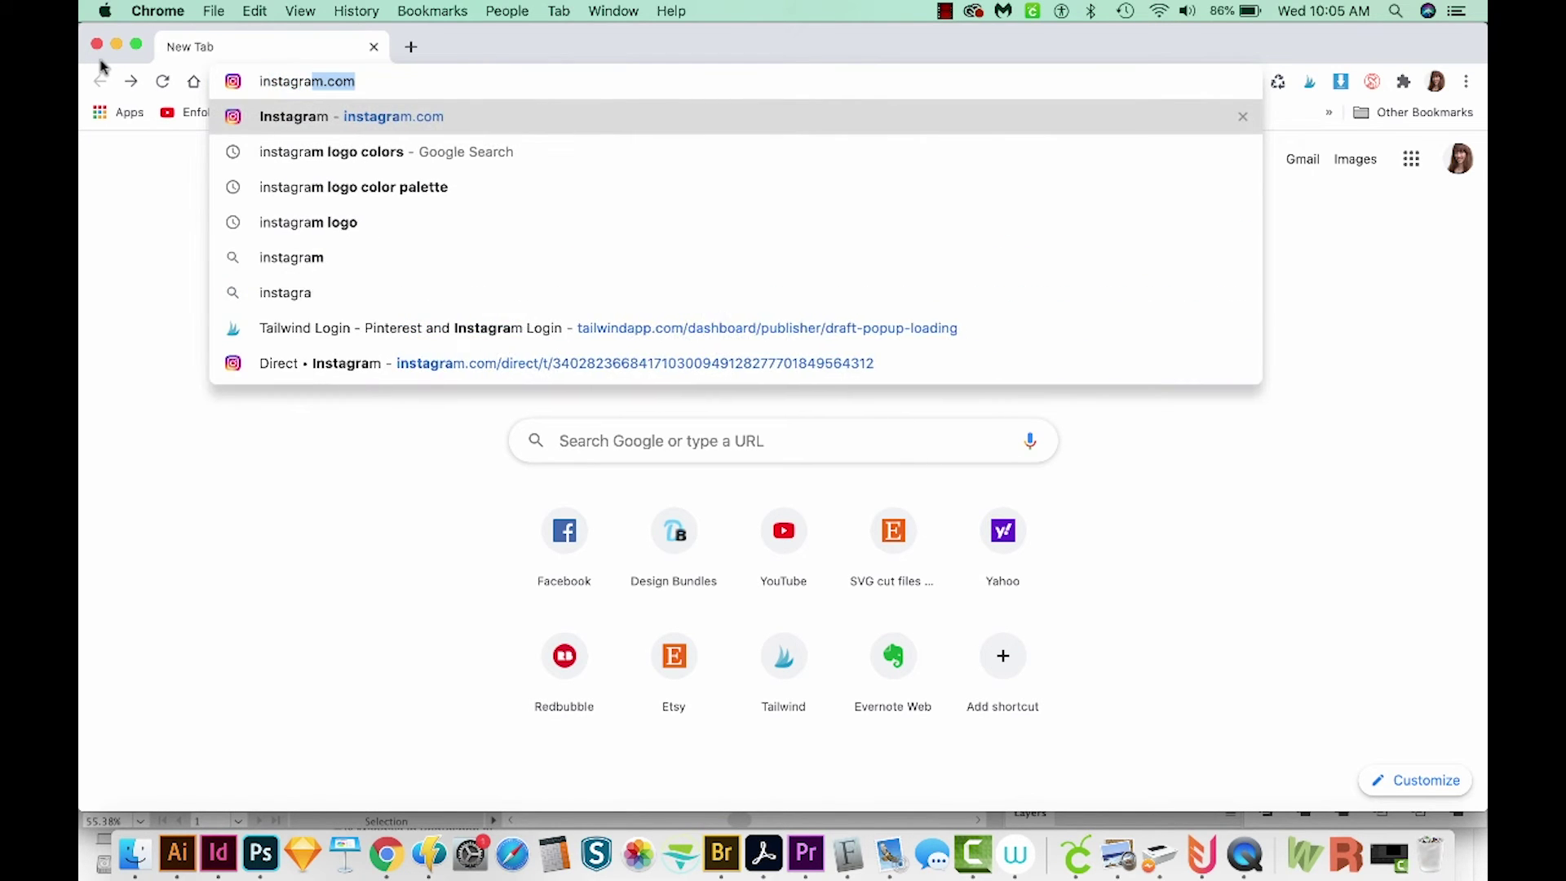
text(m logo color)
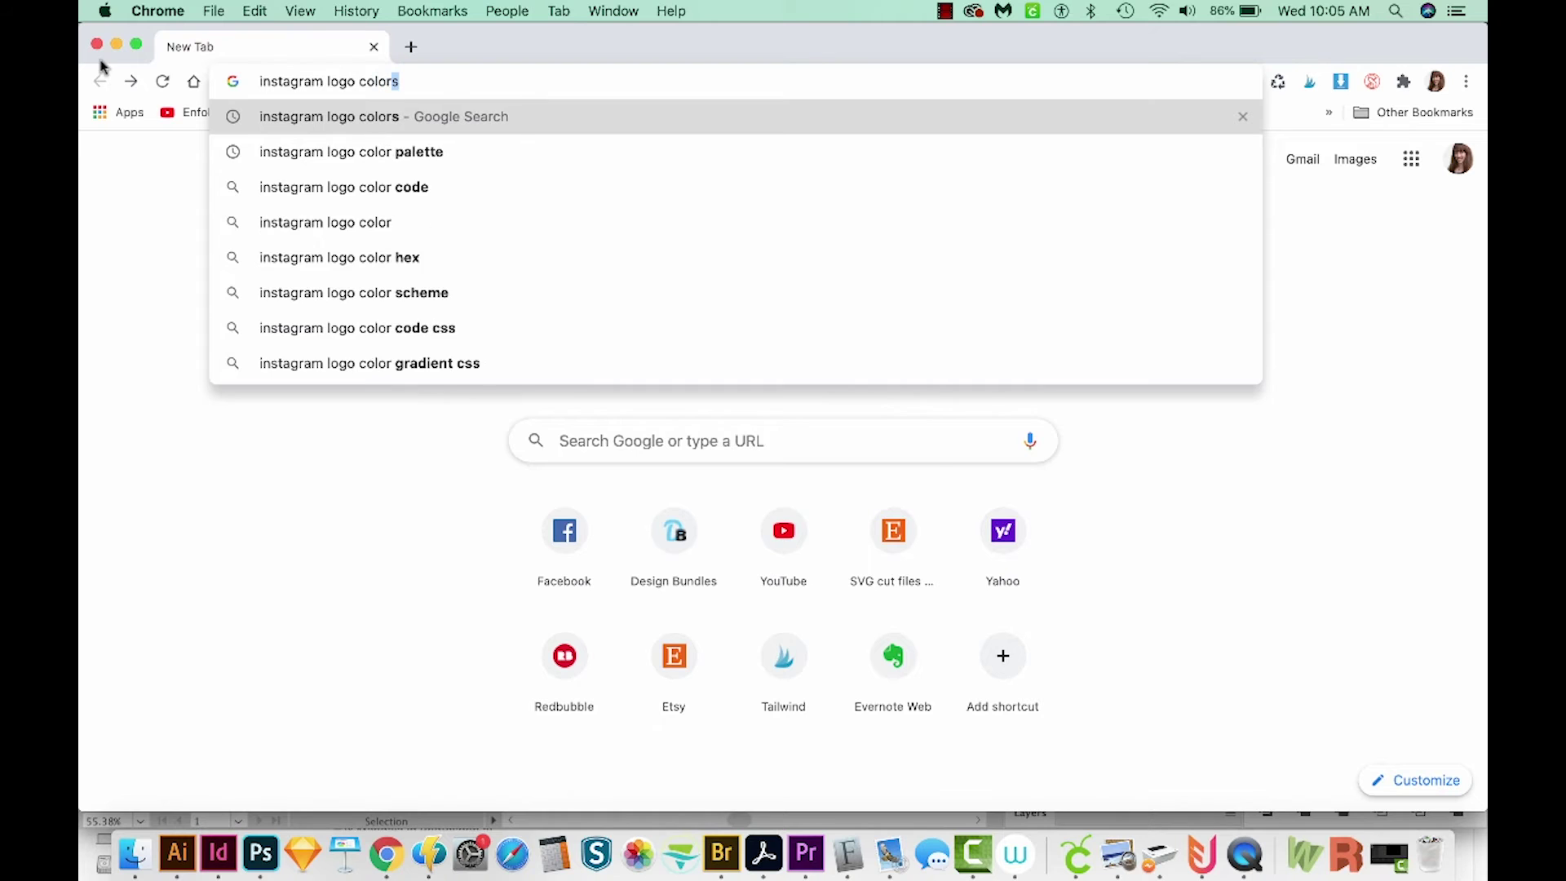
text( palet)
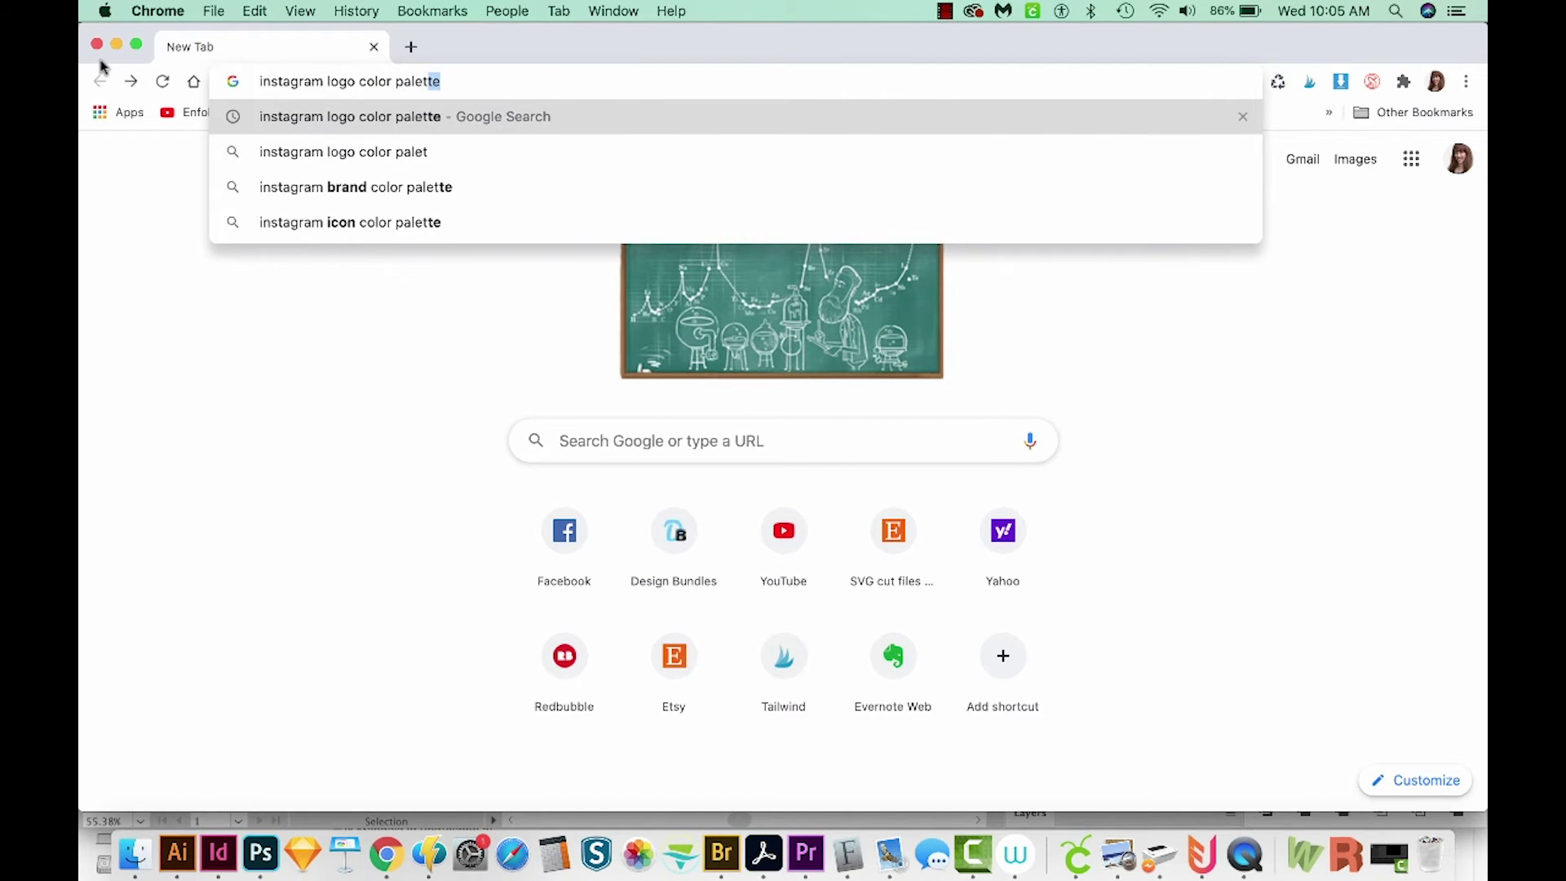
key(Return)
click(344, 236)
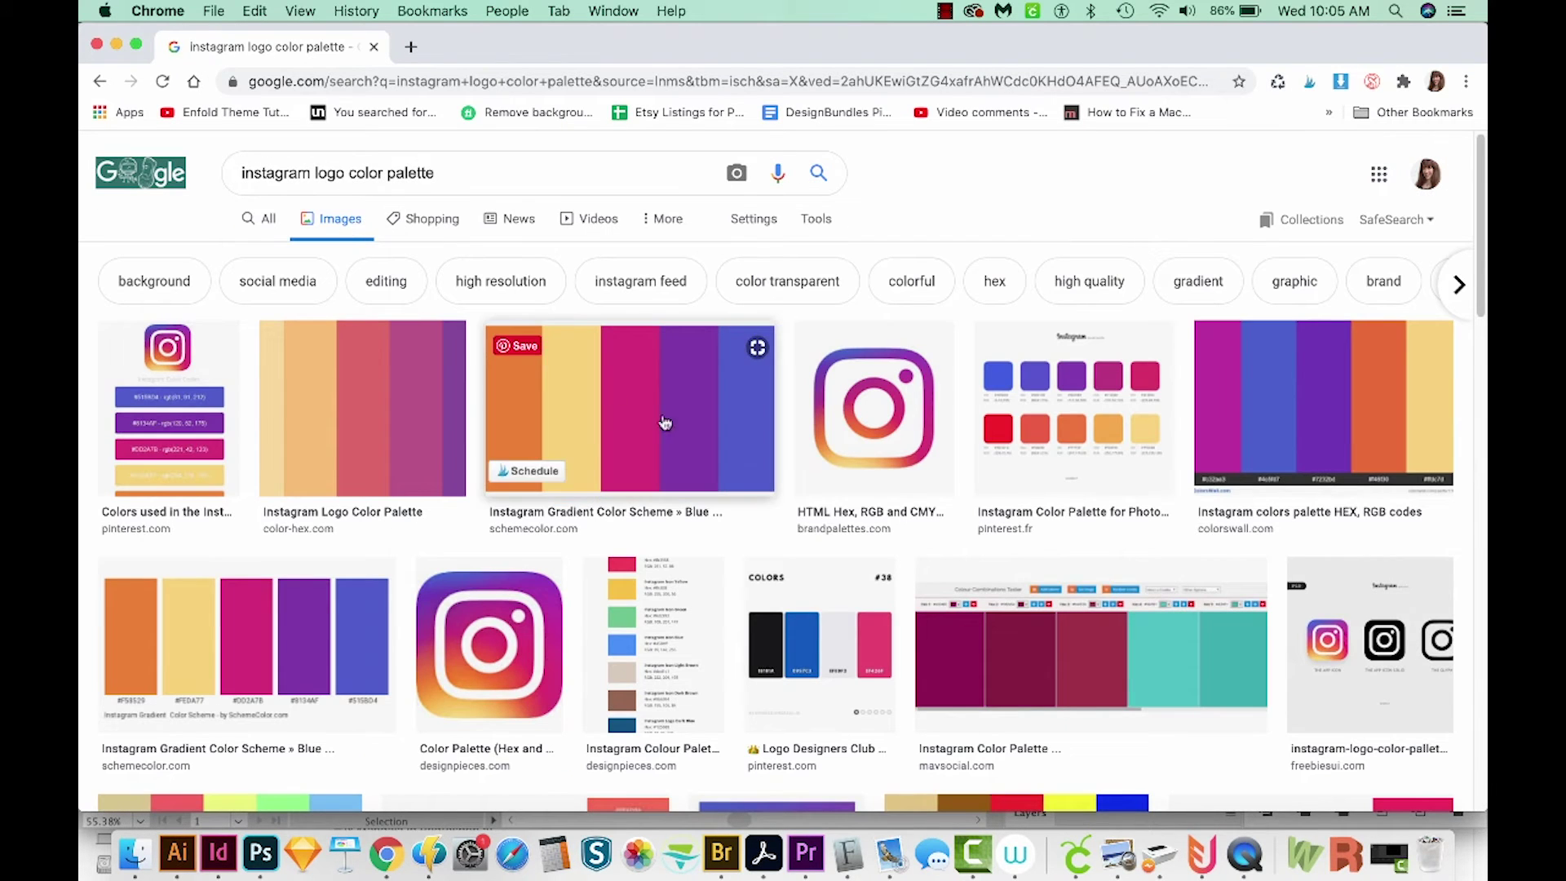
Step: Preview the five-band SchemeColor palette, screenshot it, and return to Illustrator
click(624, 431)
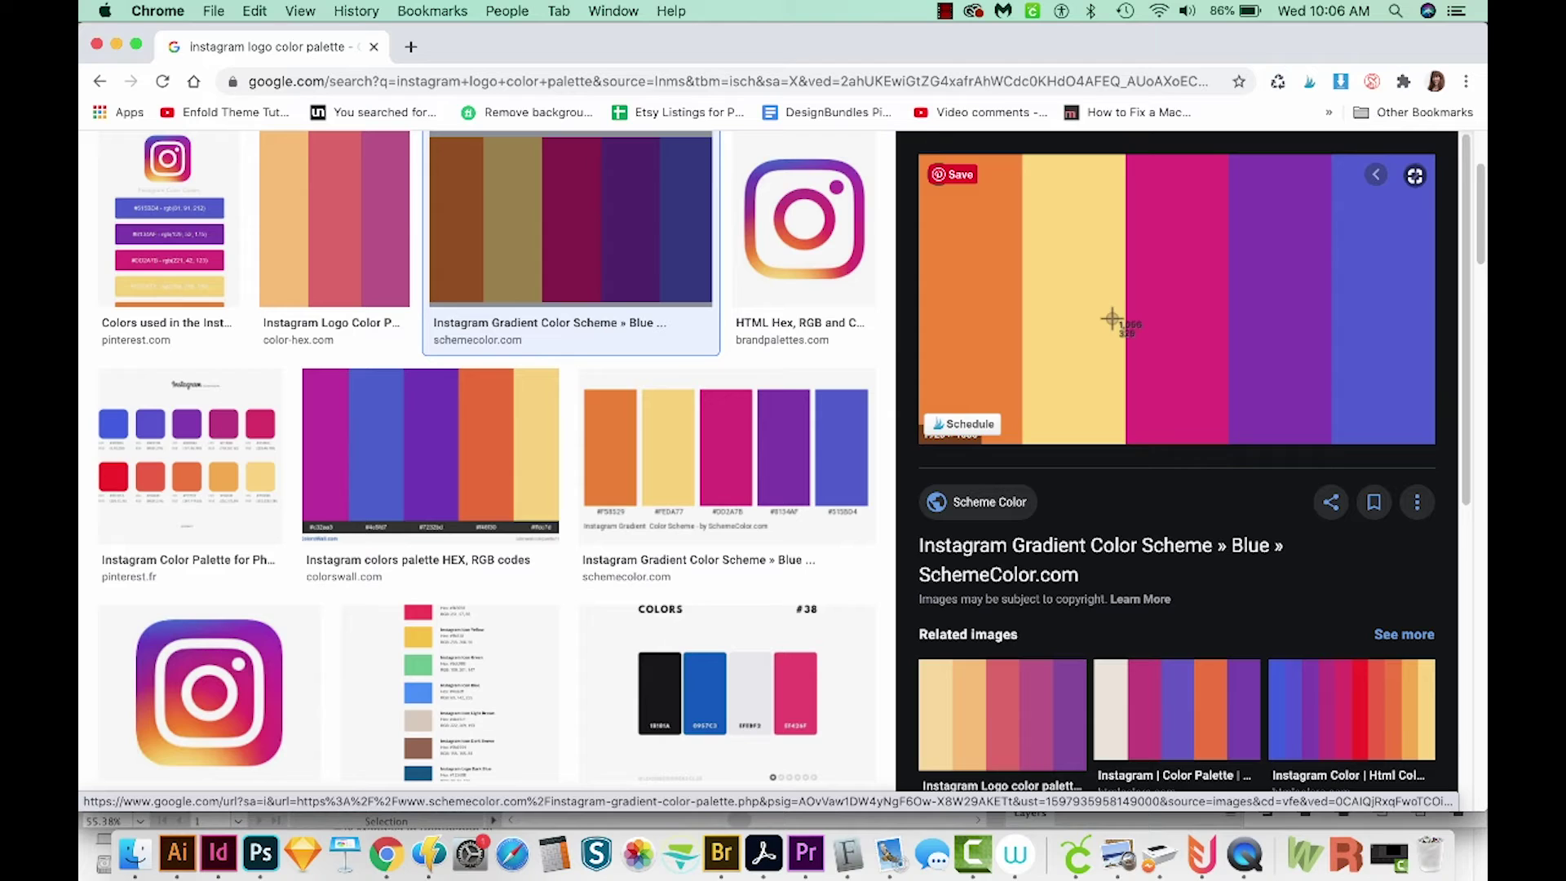
key(super+shift+4)
drag(925, 229, 1428, 375)
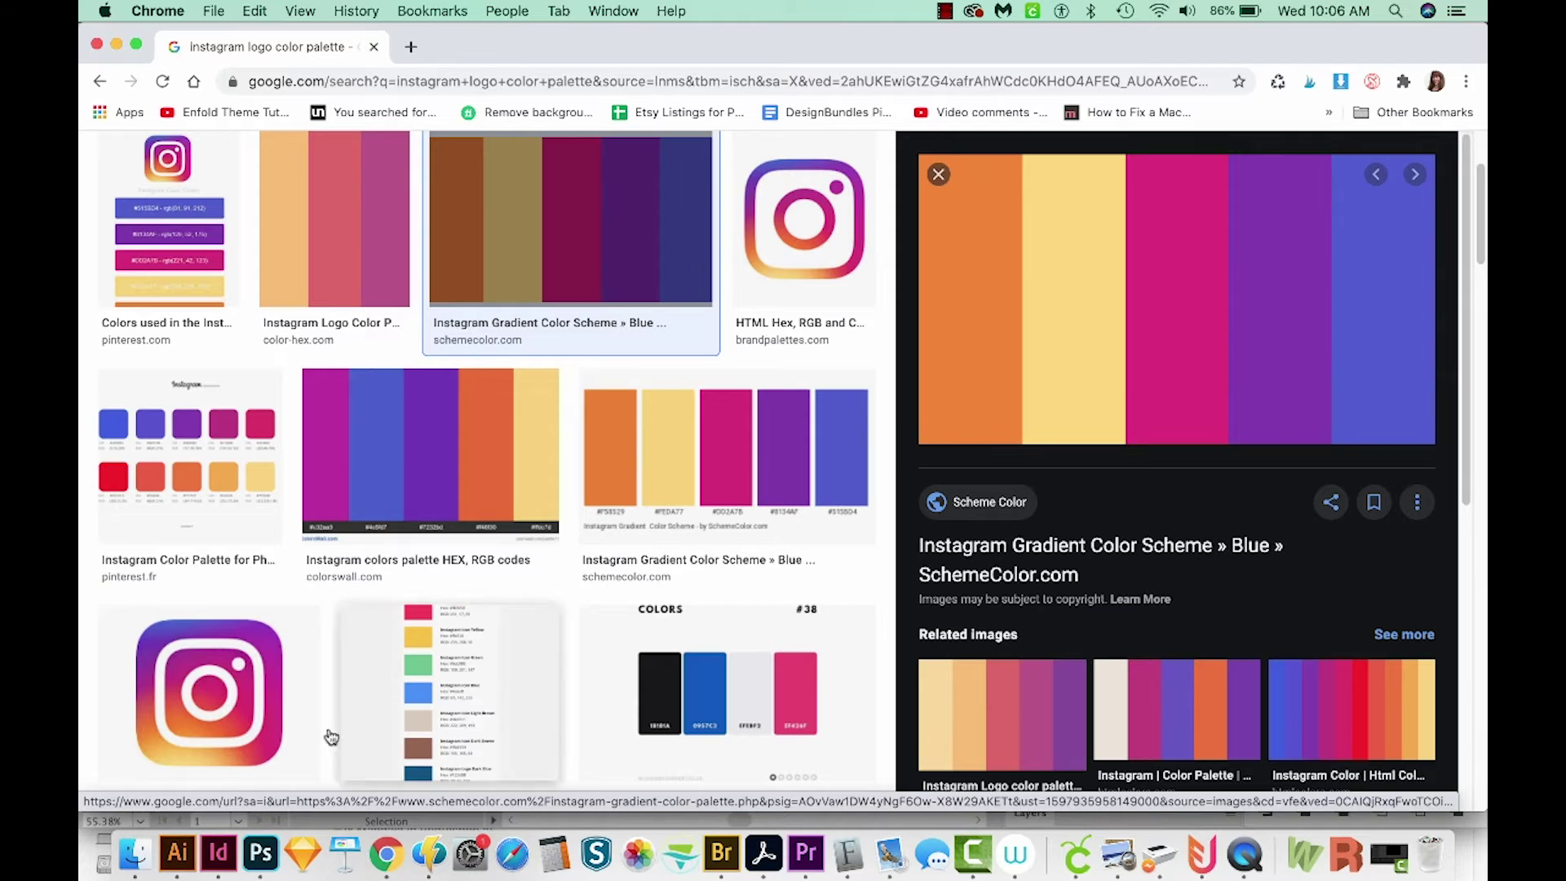
click(177, 853)
Step: Paste the captured Instagram palette and position it along the artboard's bottom edge
click(420, 736)
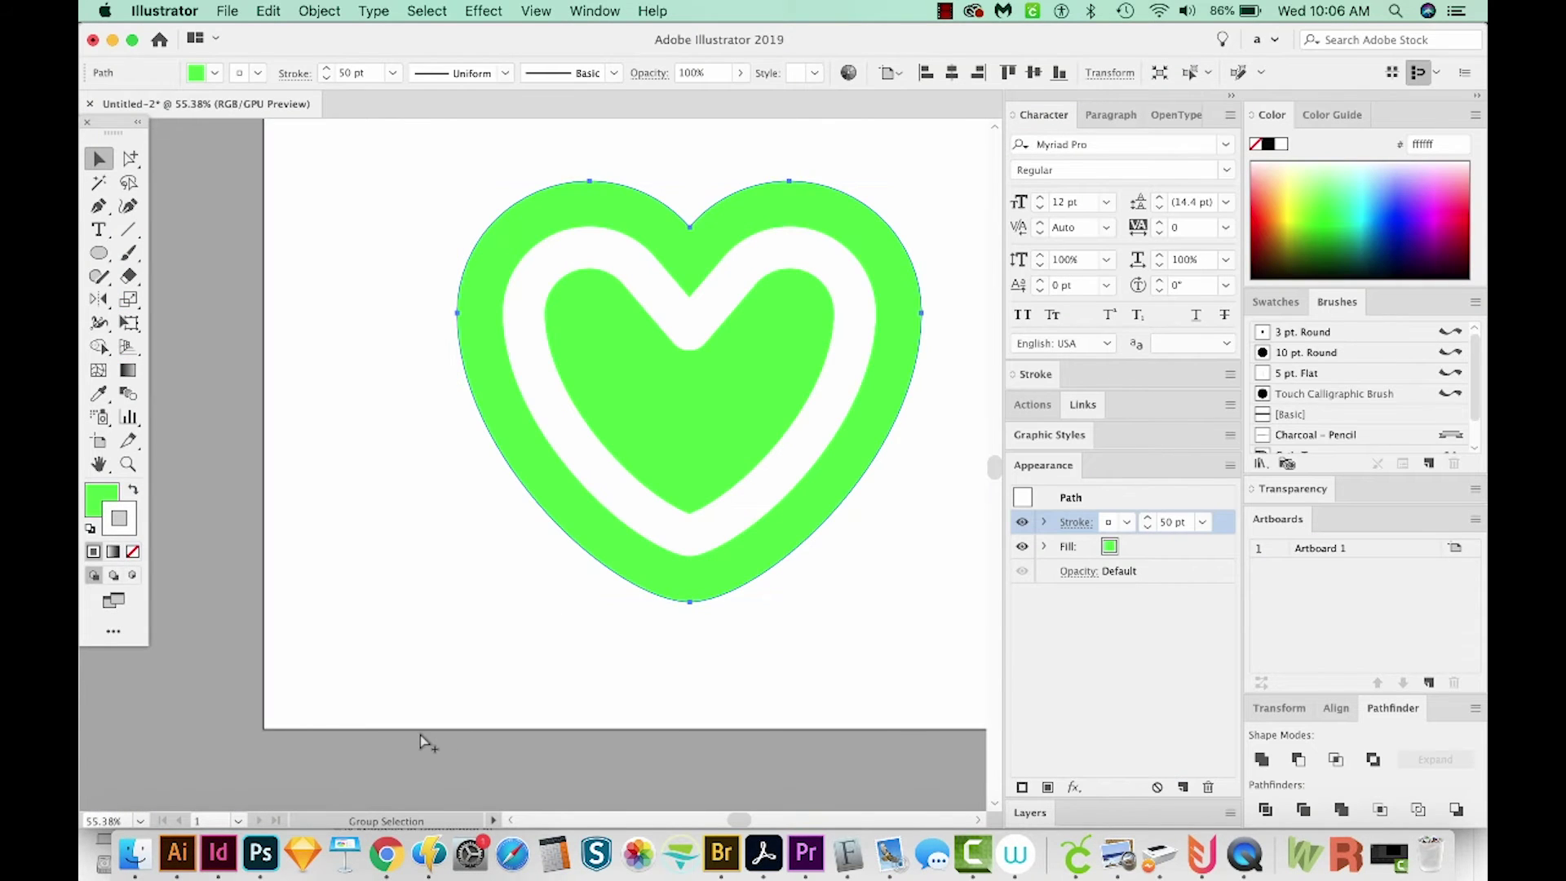
key(super+v)
drag(542, 463, 512, 687)
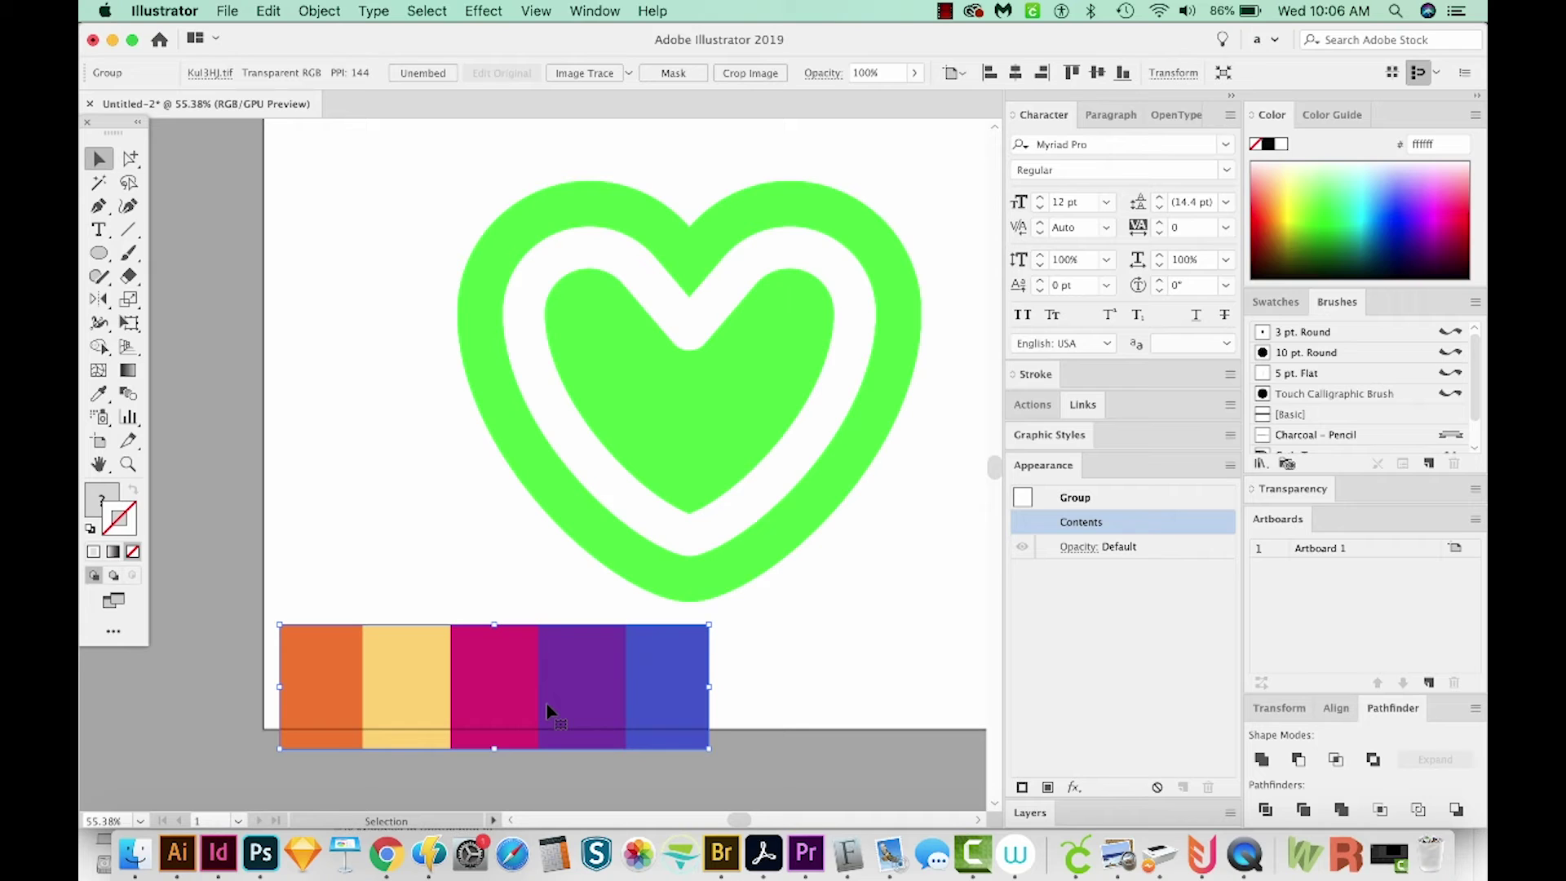
drag(513, 695, 510, 705)
Step: Reselect the heart and target its Fill in the Appearance panel
click(889, 457)
click(916, 698)
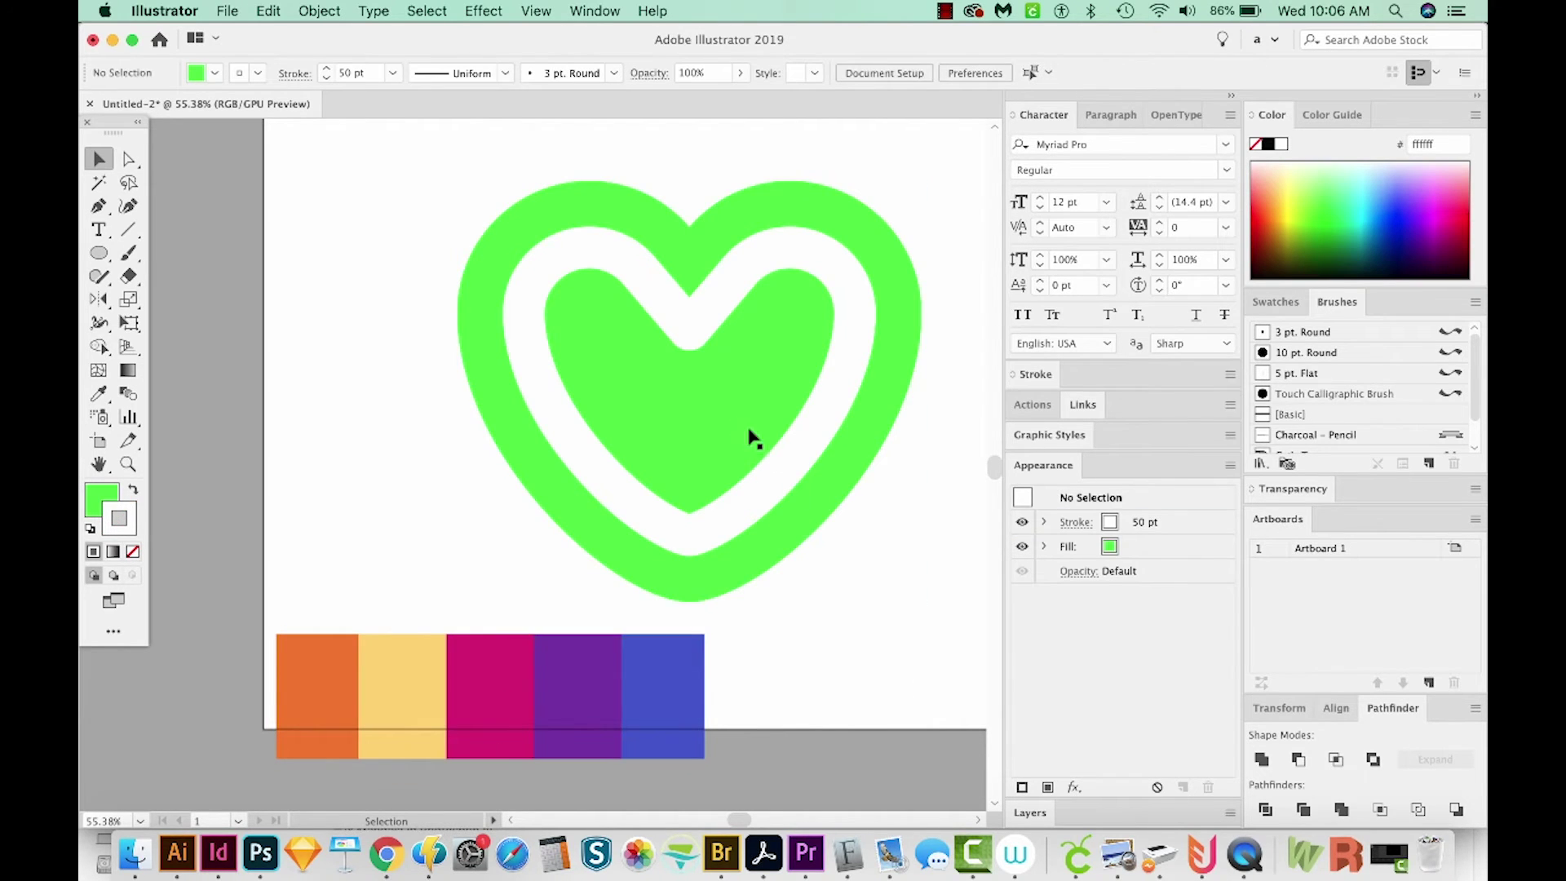
click(736, 430)
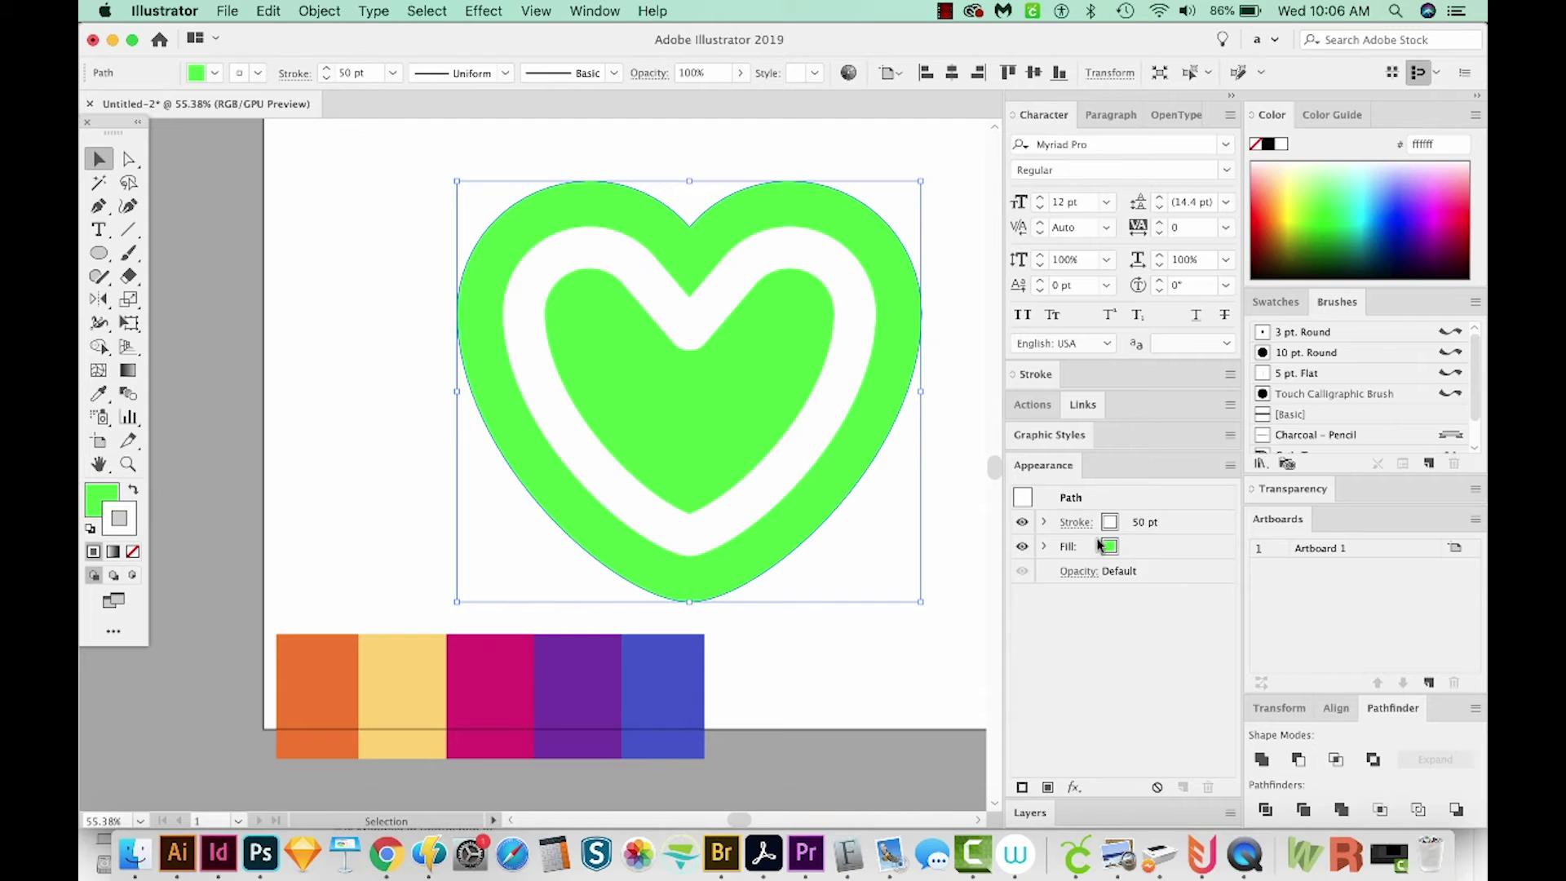
click(1134, 554)
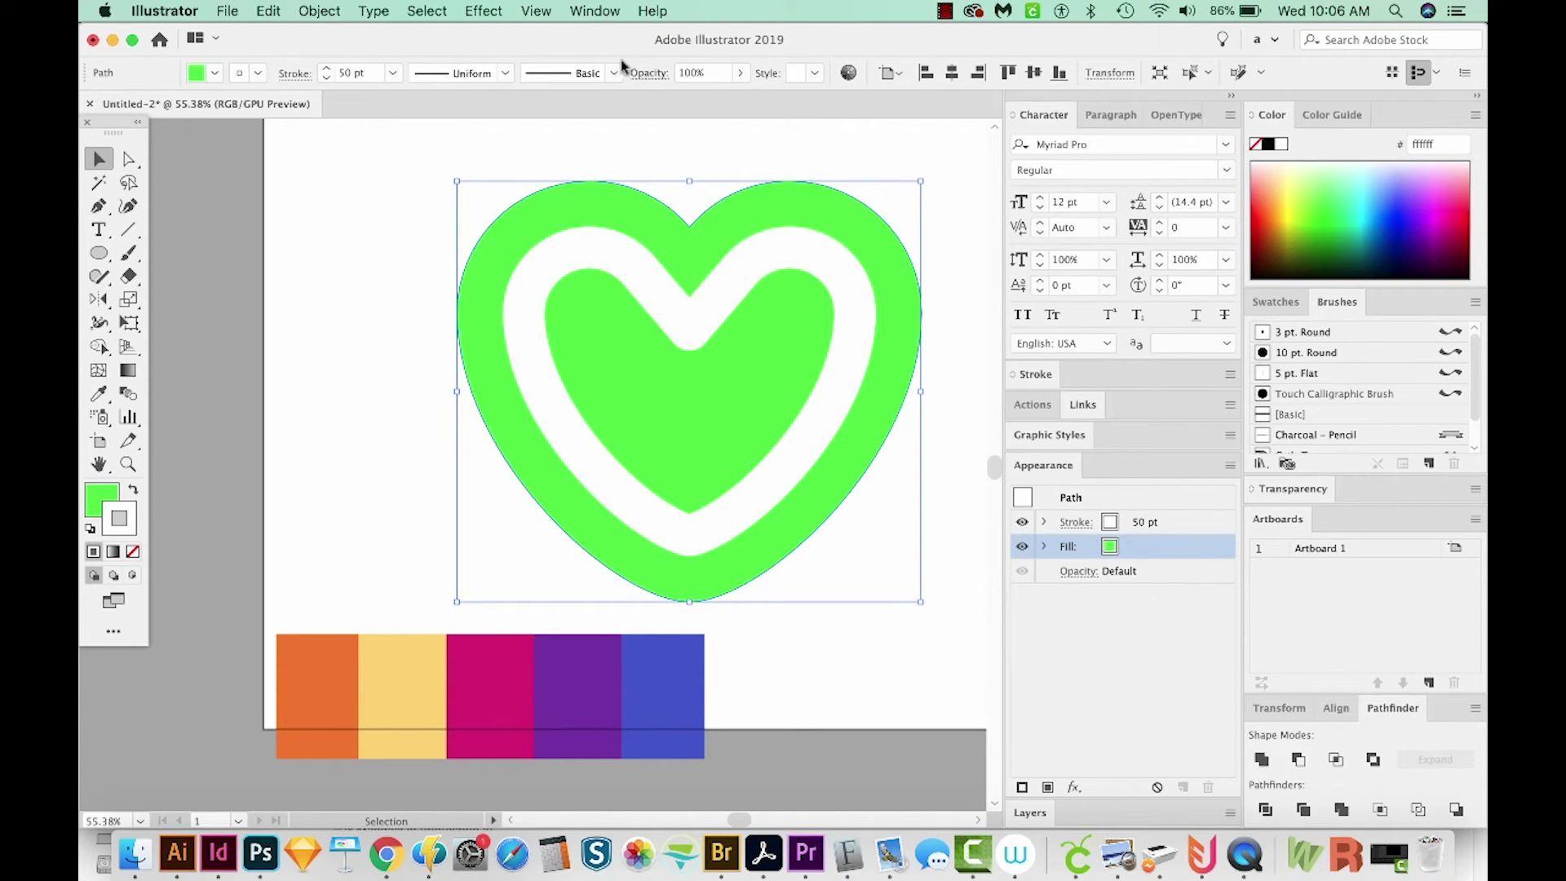
Step: Apply a freeform gradient to the heart's fill from the Gradient panel
click(601, 11)
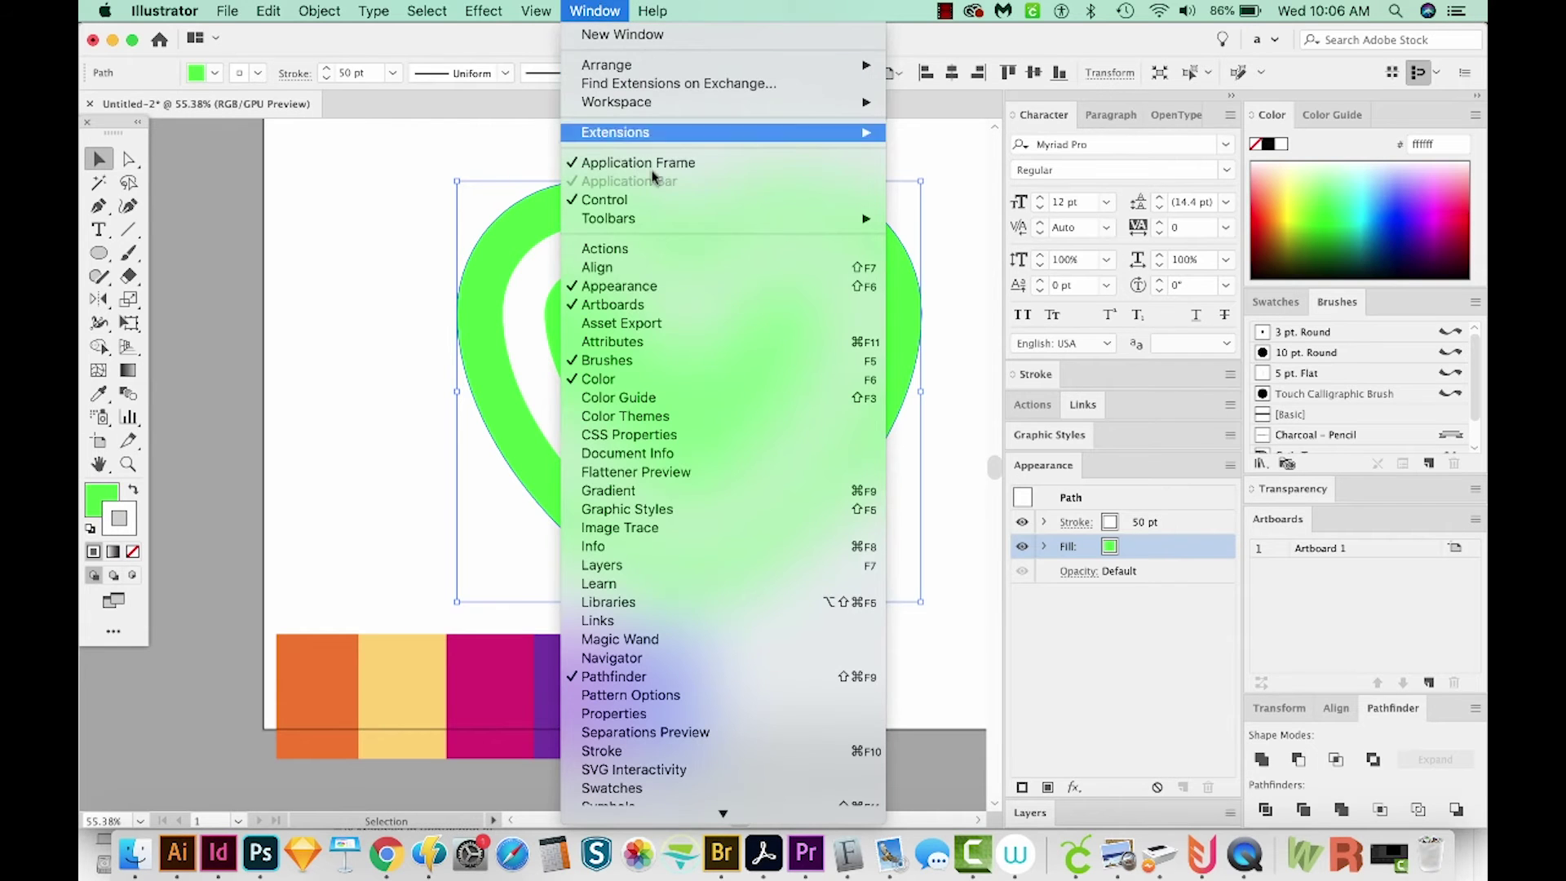
click(697, 492)
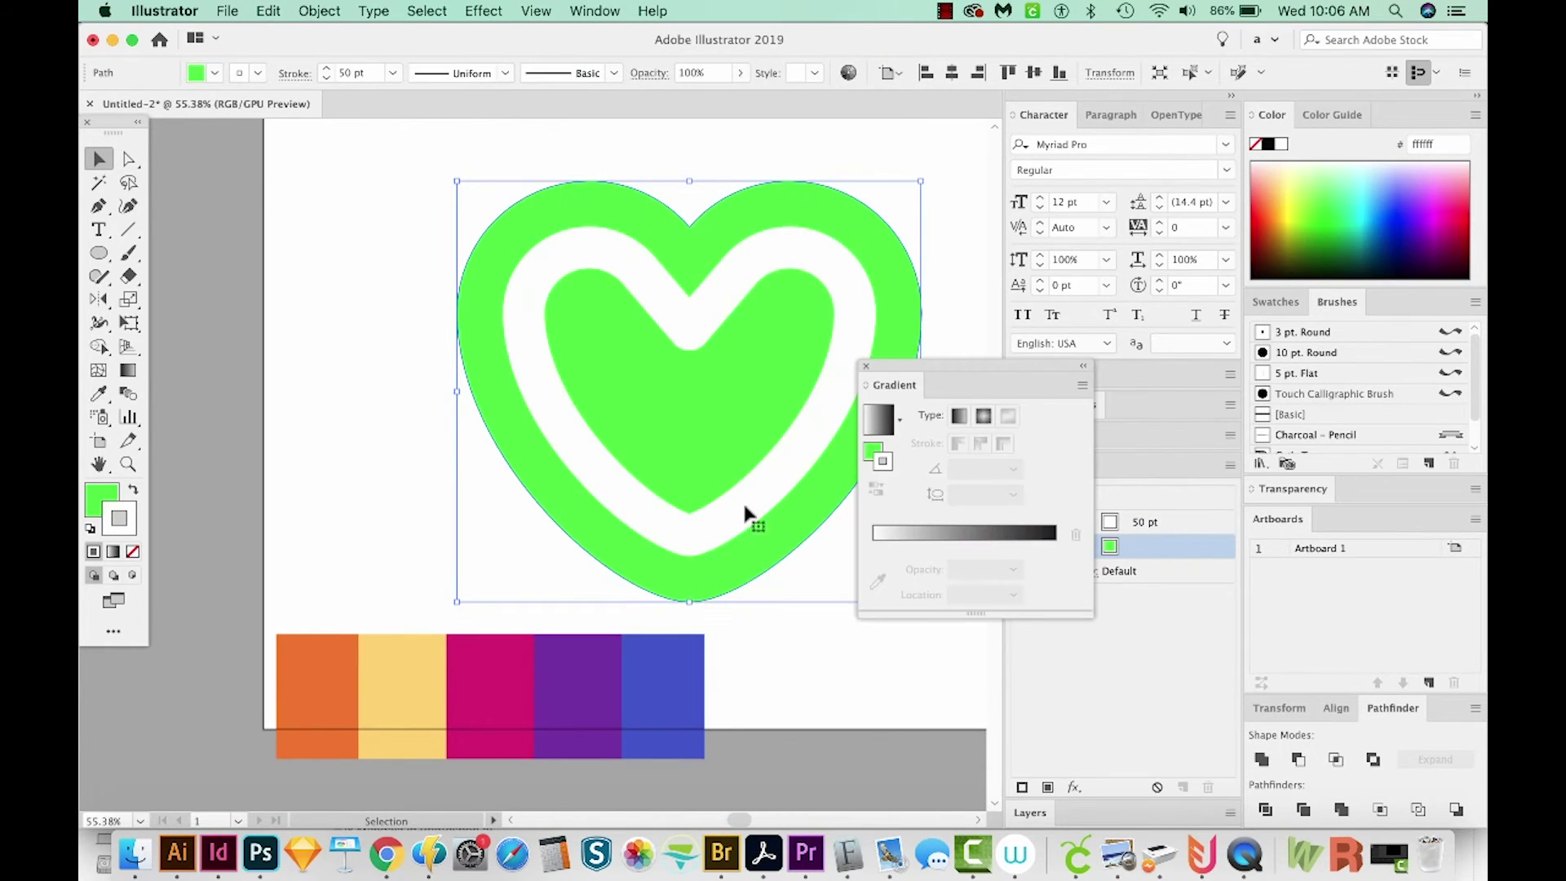
click(99, 498)
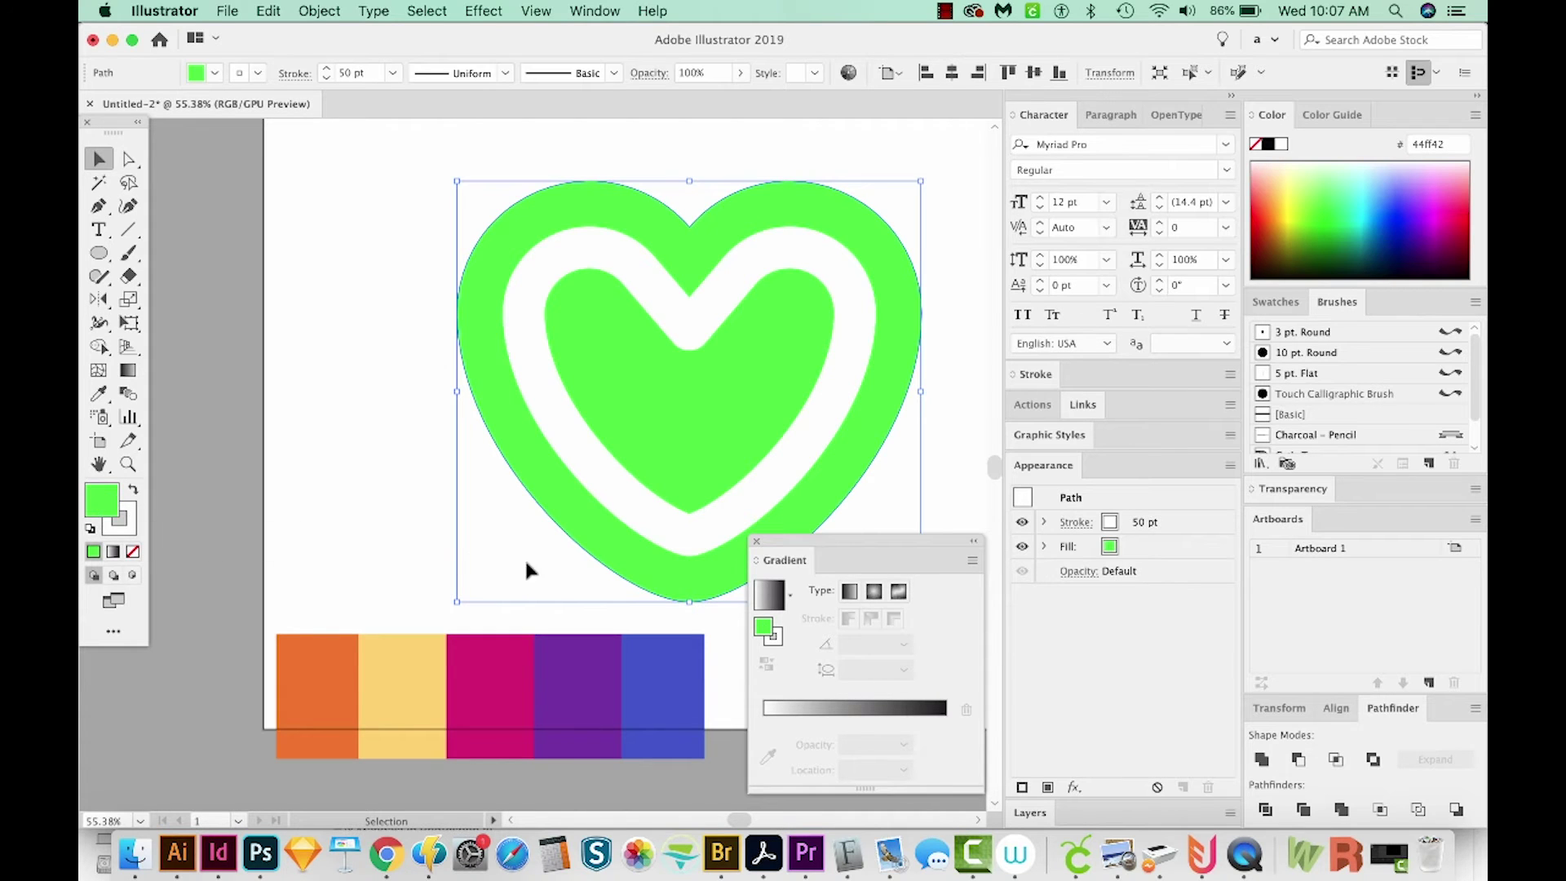
click(899, 598)
drag(826, 542, 828, 593)
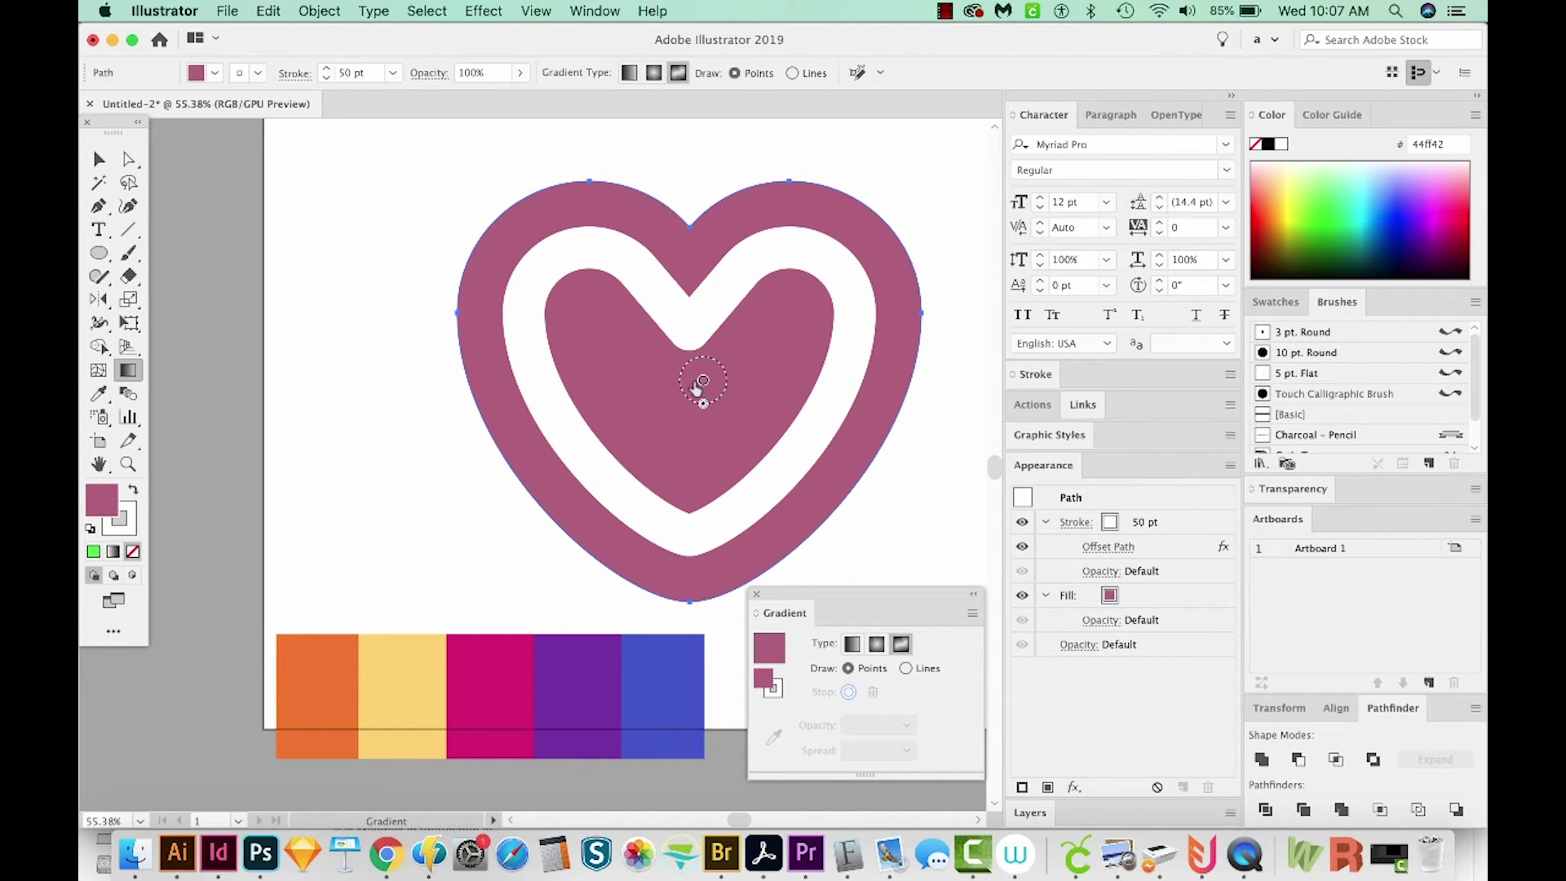
Step: Move the first gradient point to the heart's right side and sample the palette's purple
mouse_move(702, 384)
mouse_down()
mouse_move(745, 353)
mouse_move(893, 346)
mouse_move(874, 323)
mouse_up()
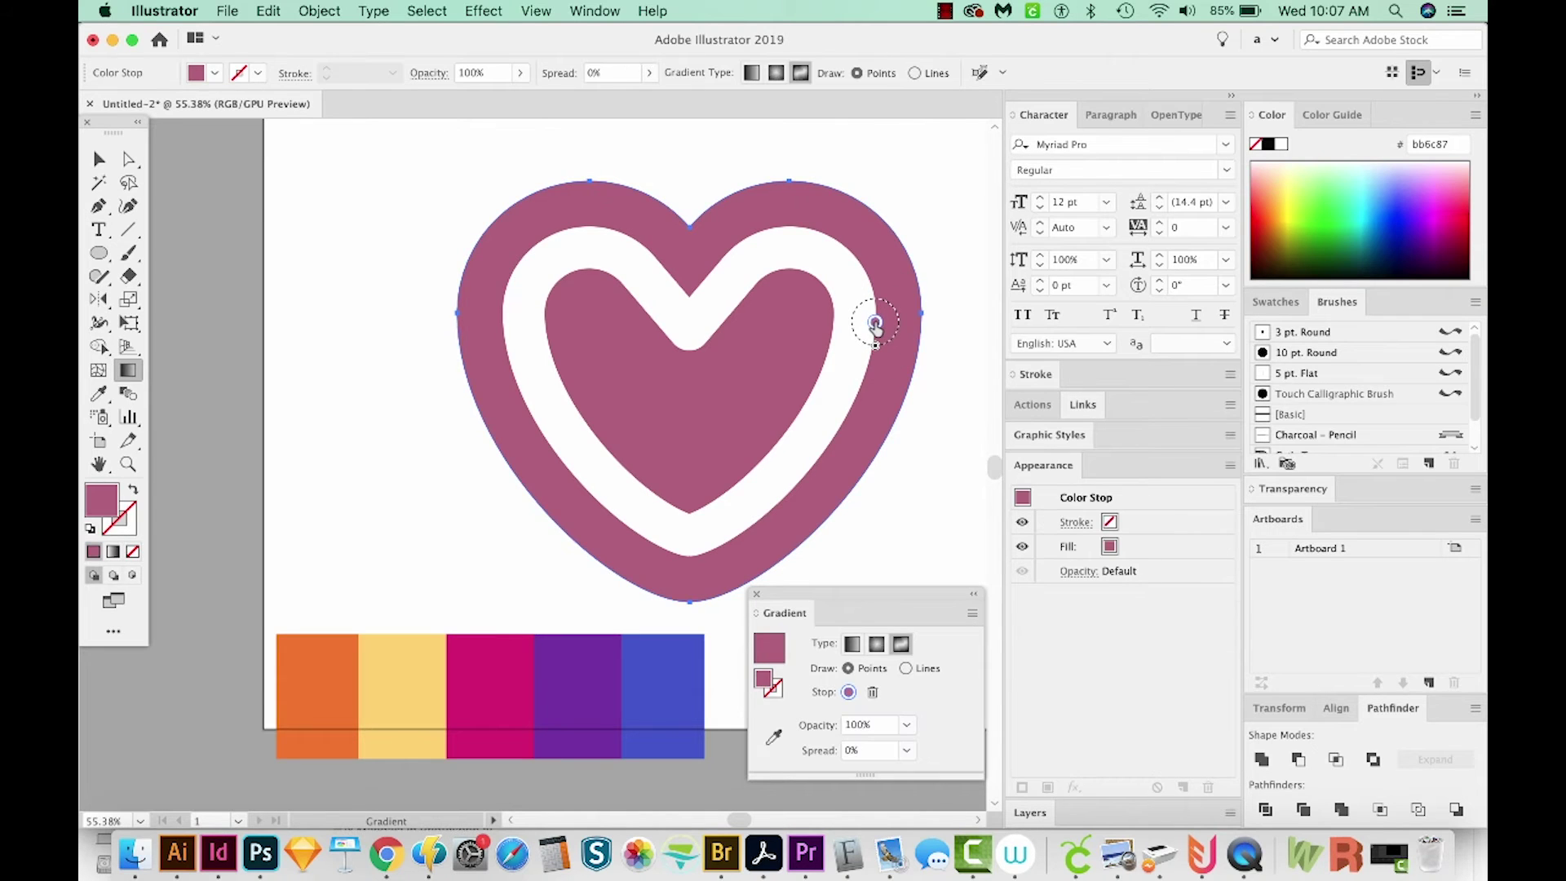
double_click(875, 324)
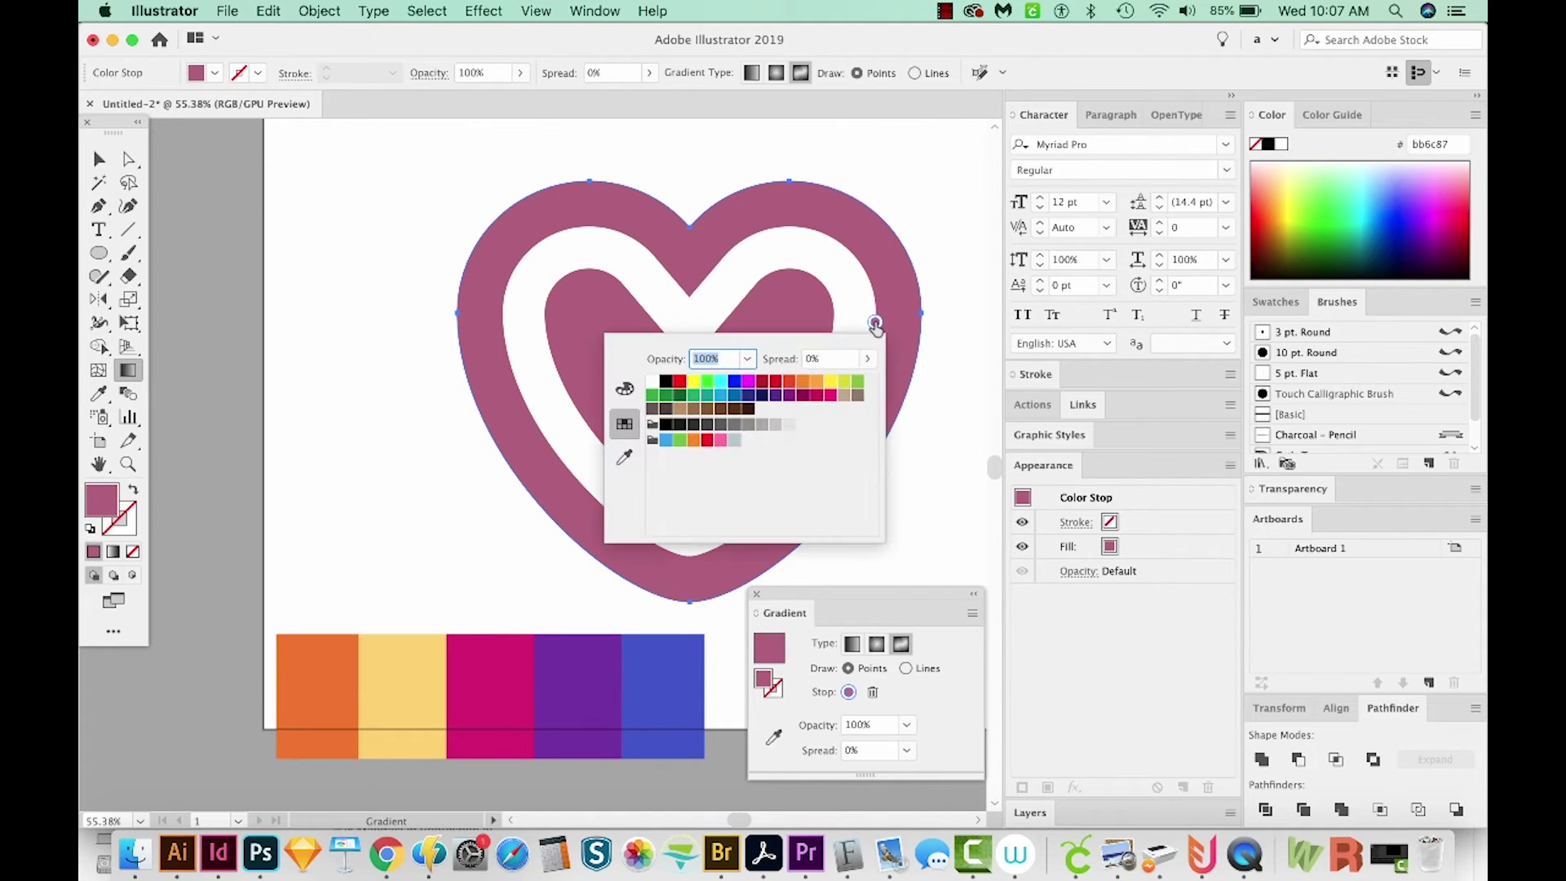
click(625, 459)
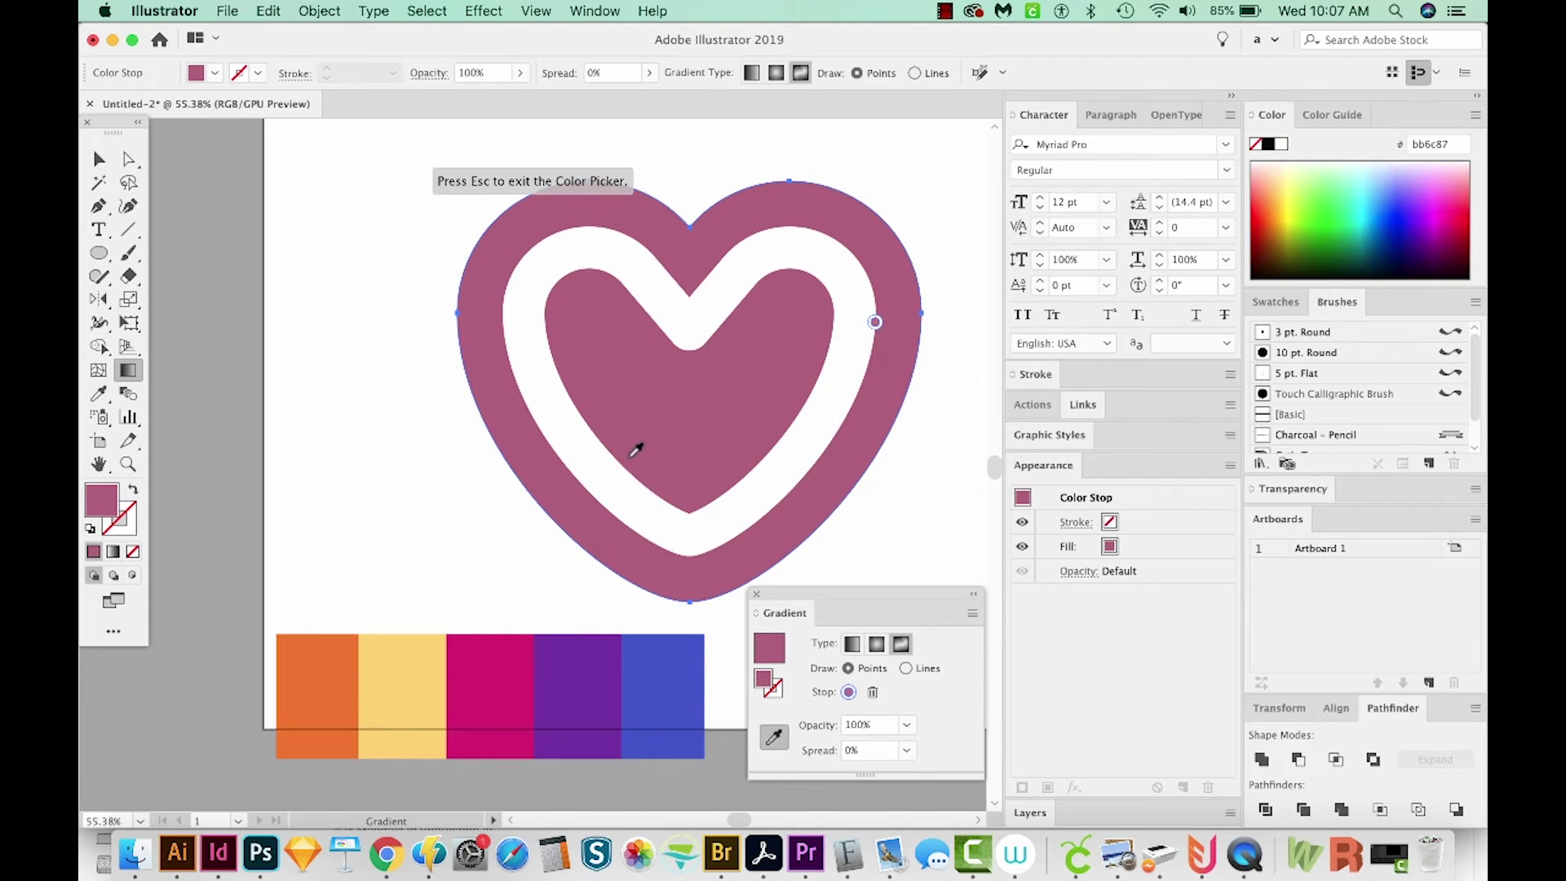
click(588, 670)
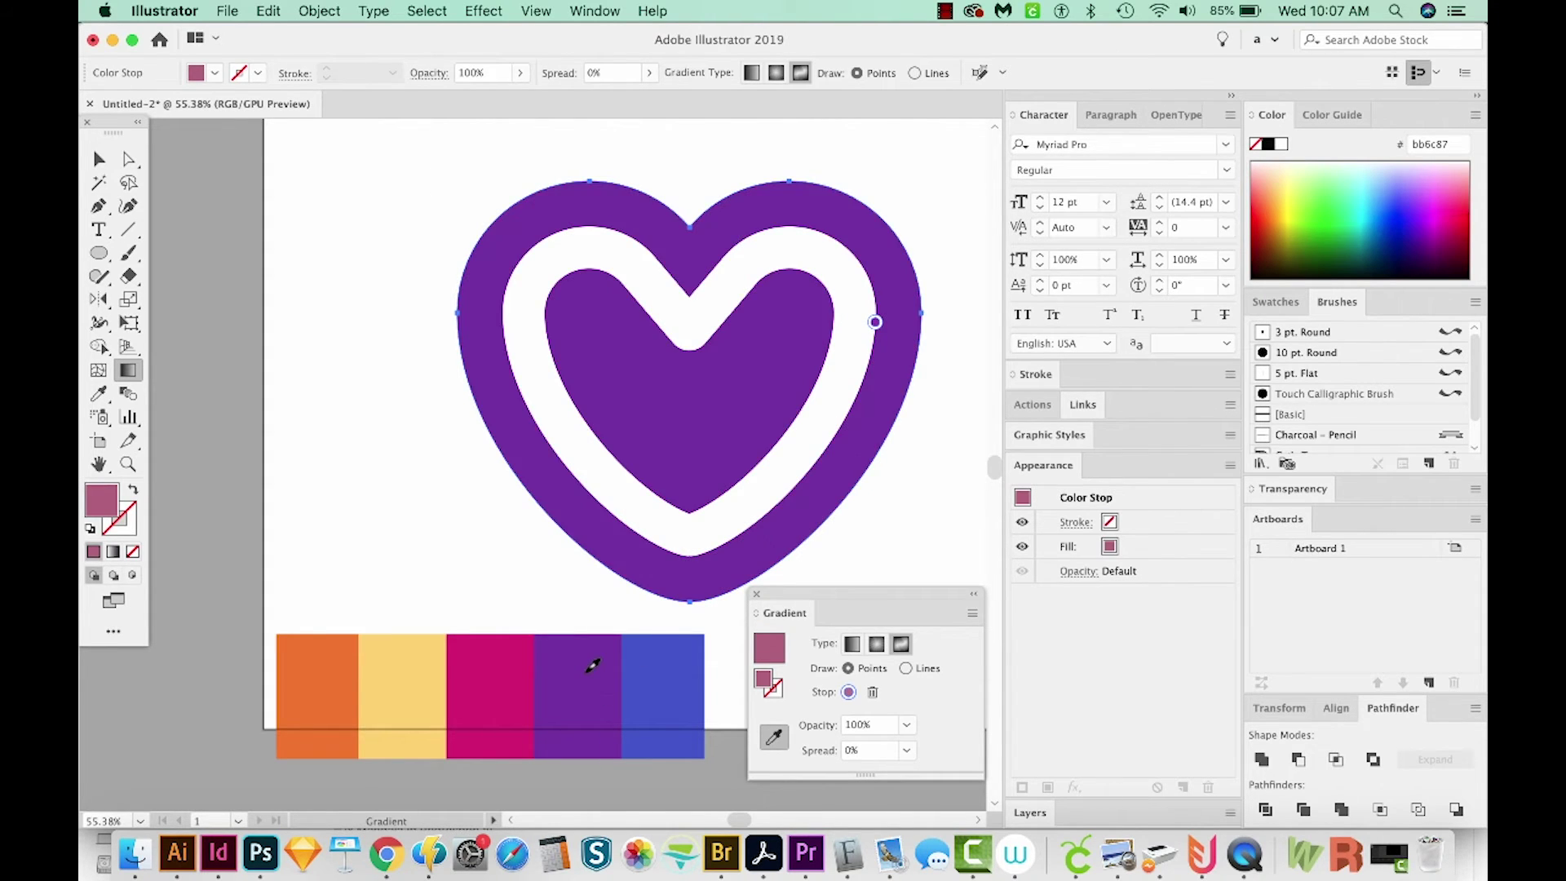
drag(829, 596, 843, 580)
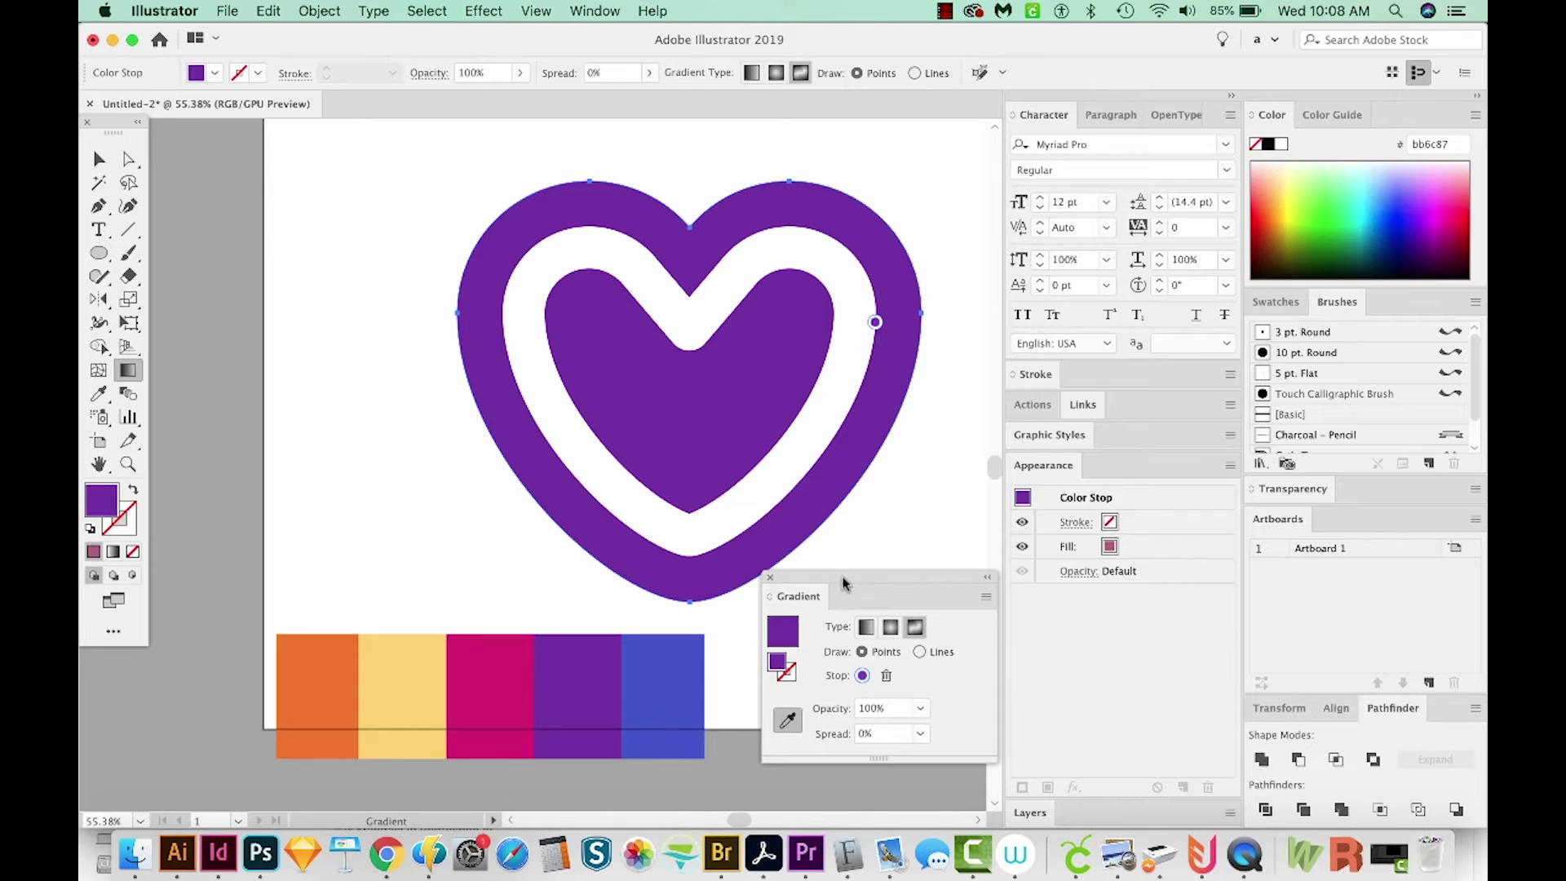
click(786, 722)
Step: Add a magenta point at the lower right and an orange point at the centre
click(431, 349)
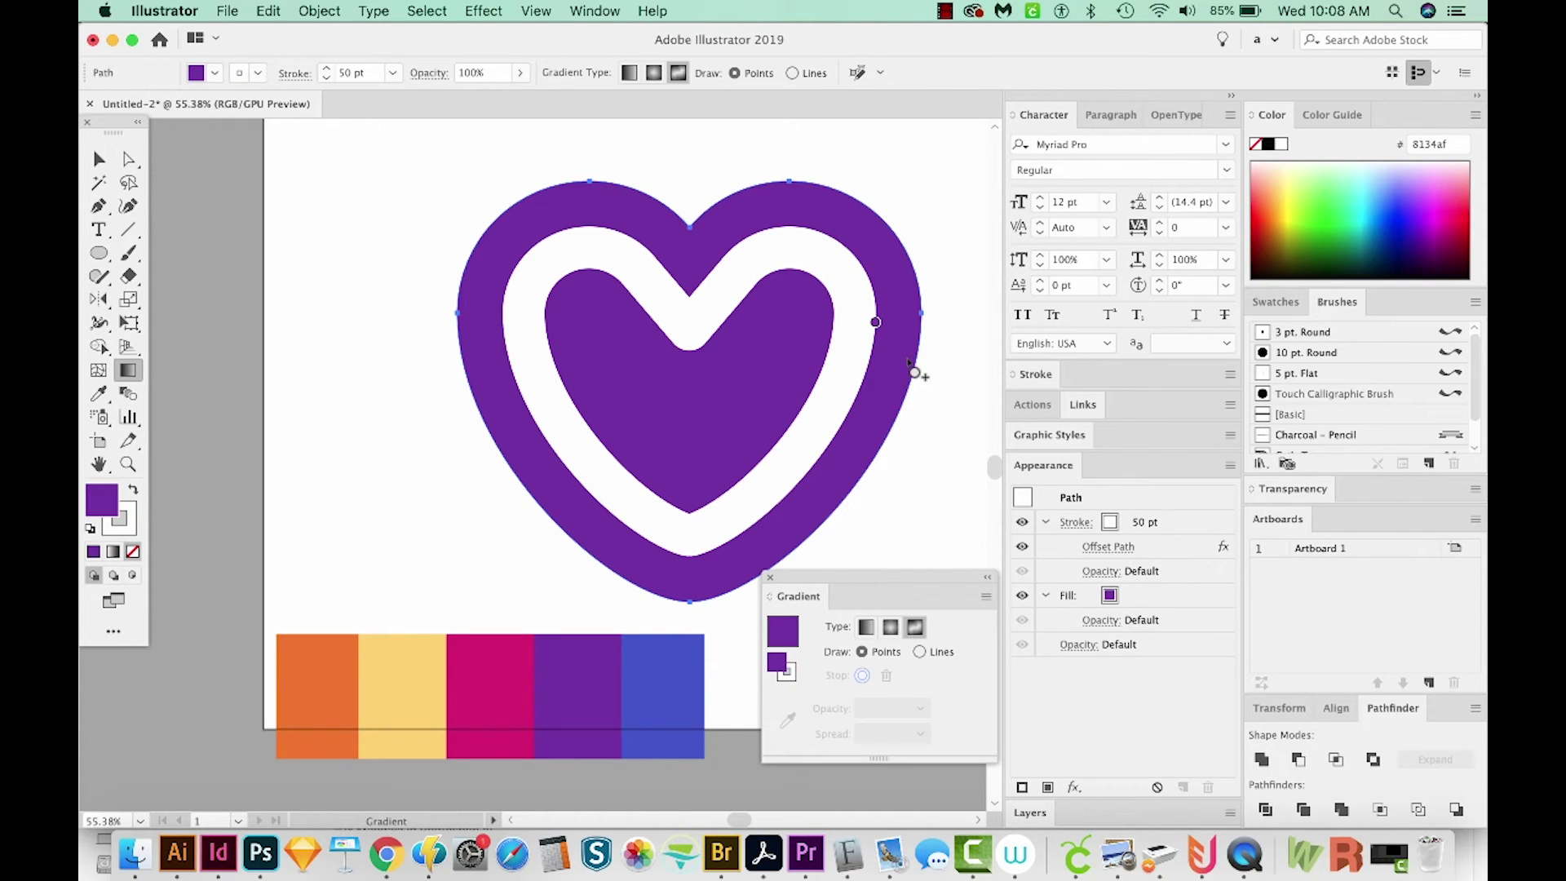
click(776, 534)
double_click(775, 534)
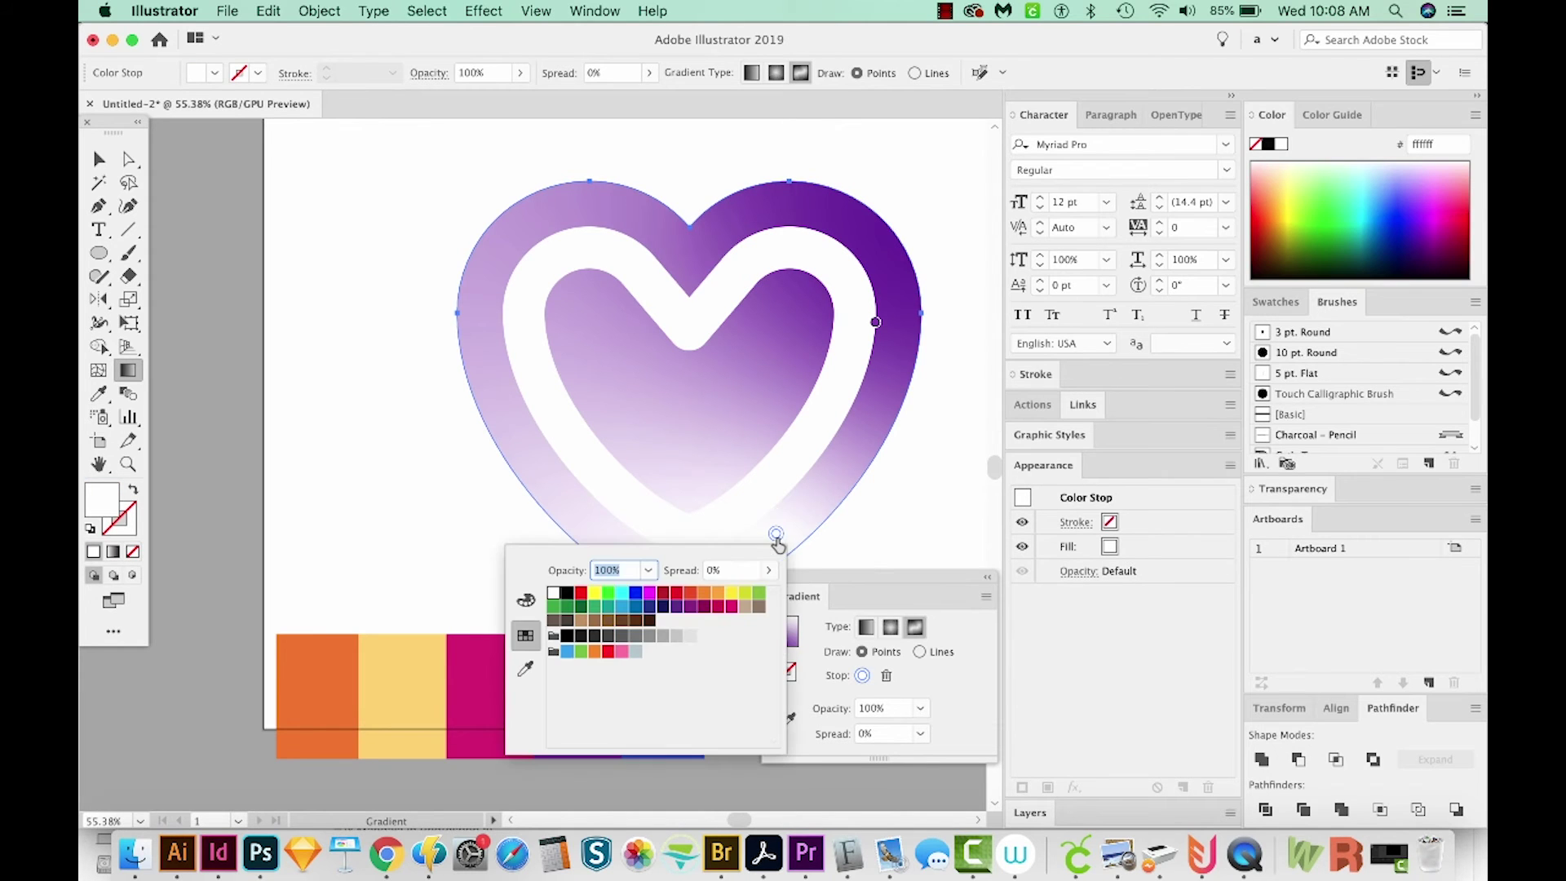
click(525, 670)
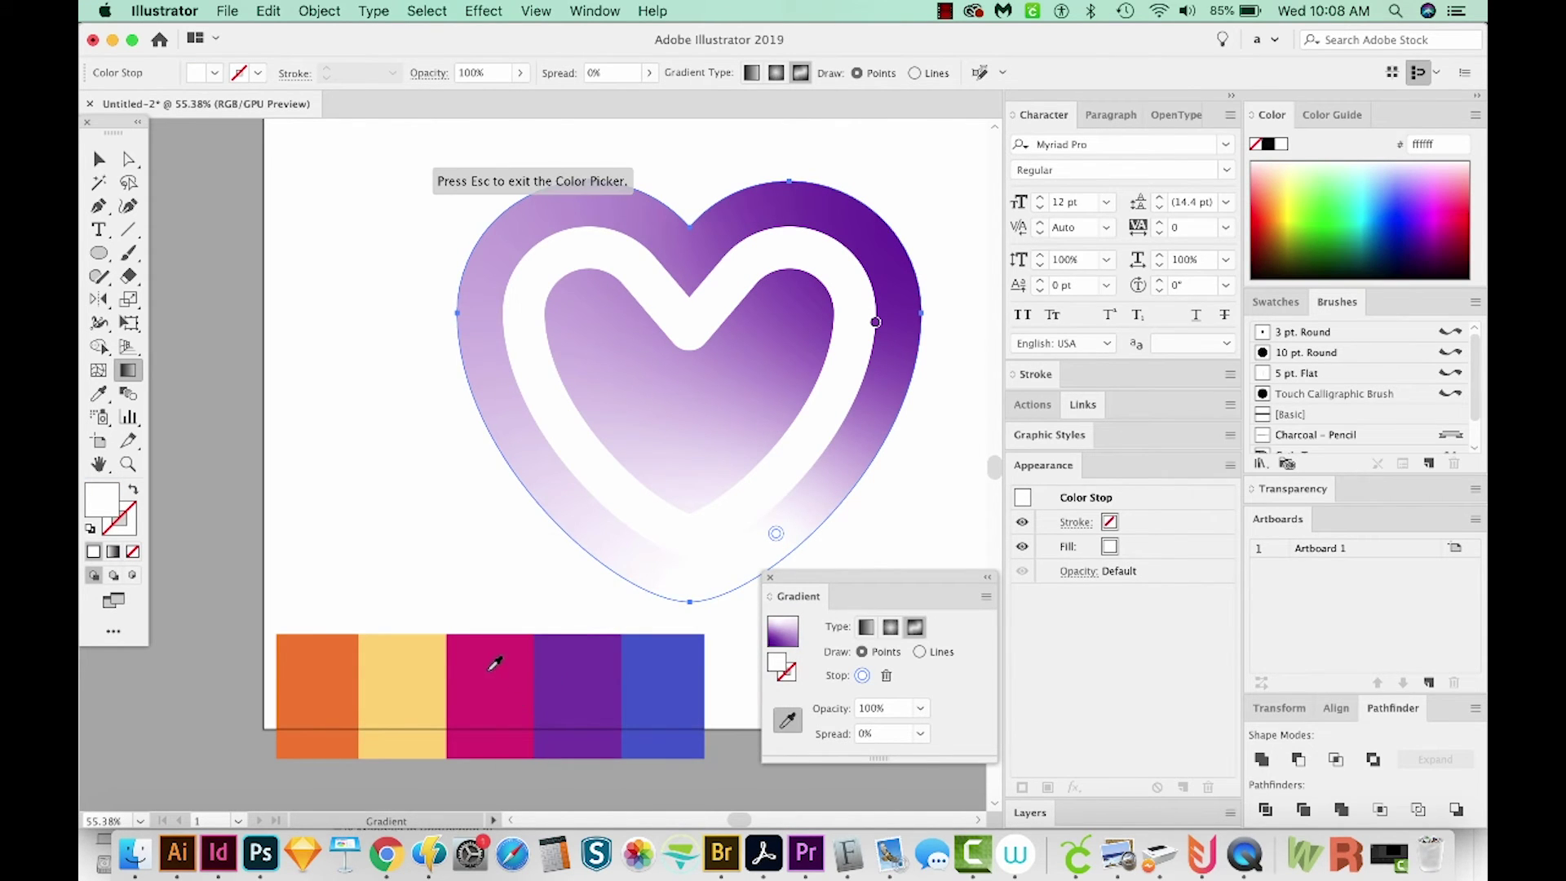
click(494, 666)
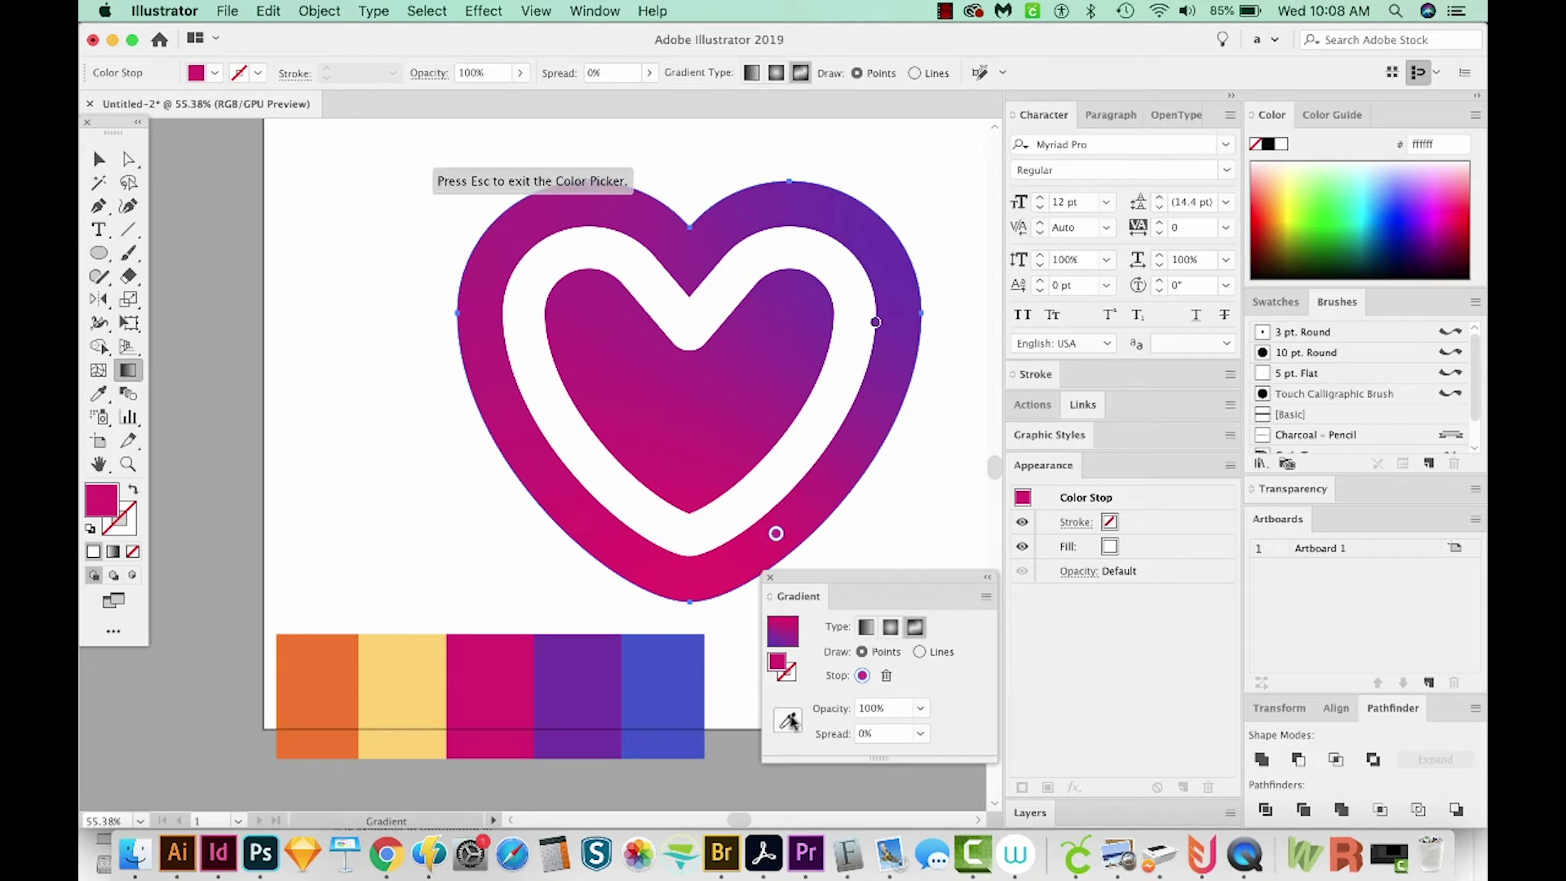
click(667, 393)
double_click(667, 390)
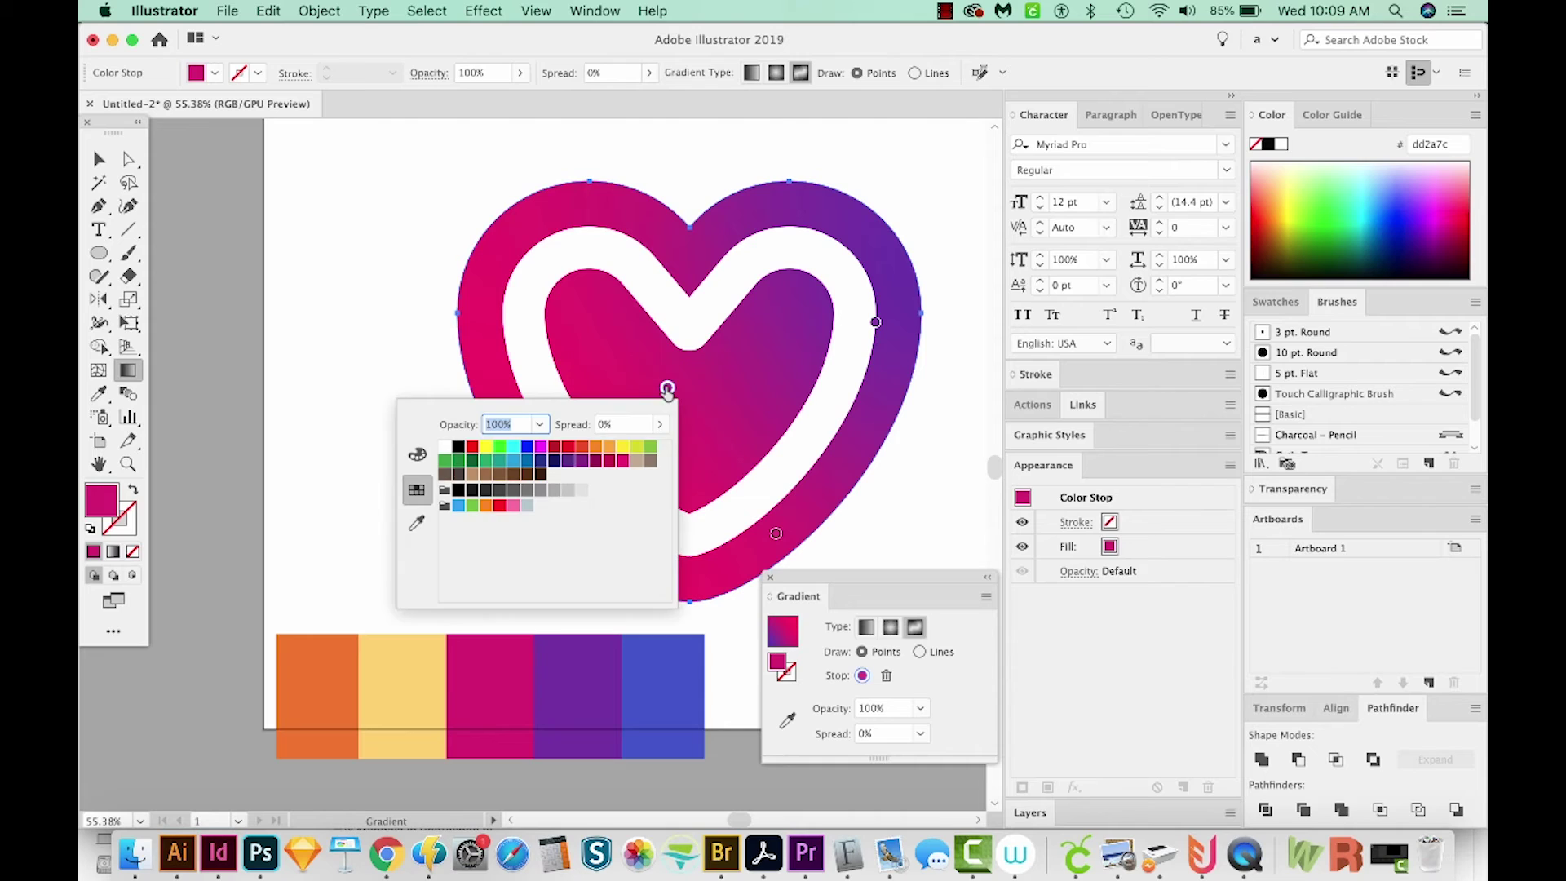
click(417, 523)
click(310, 707)
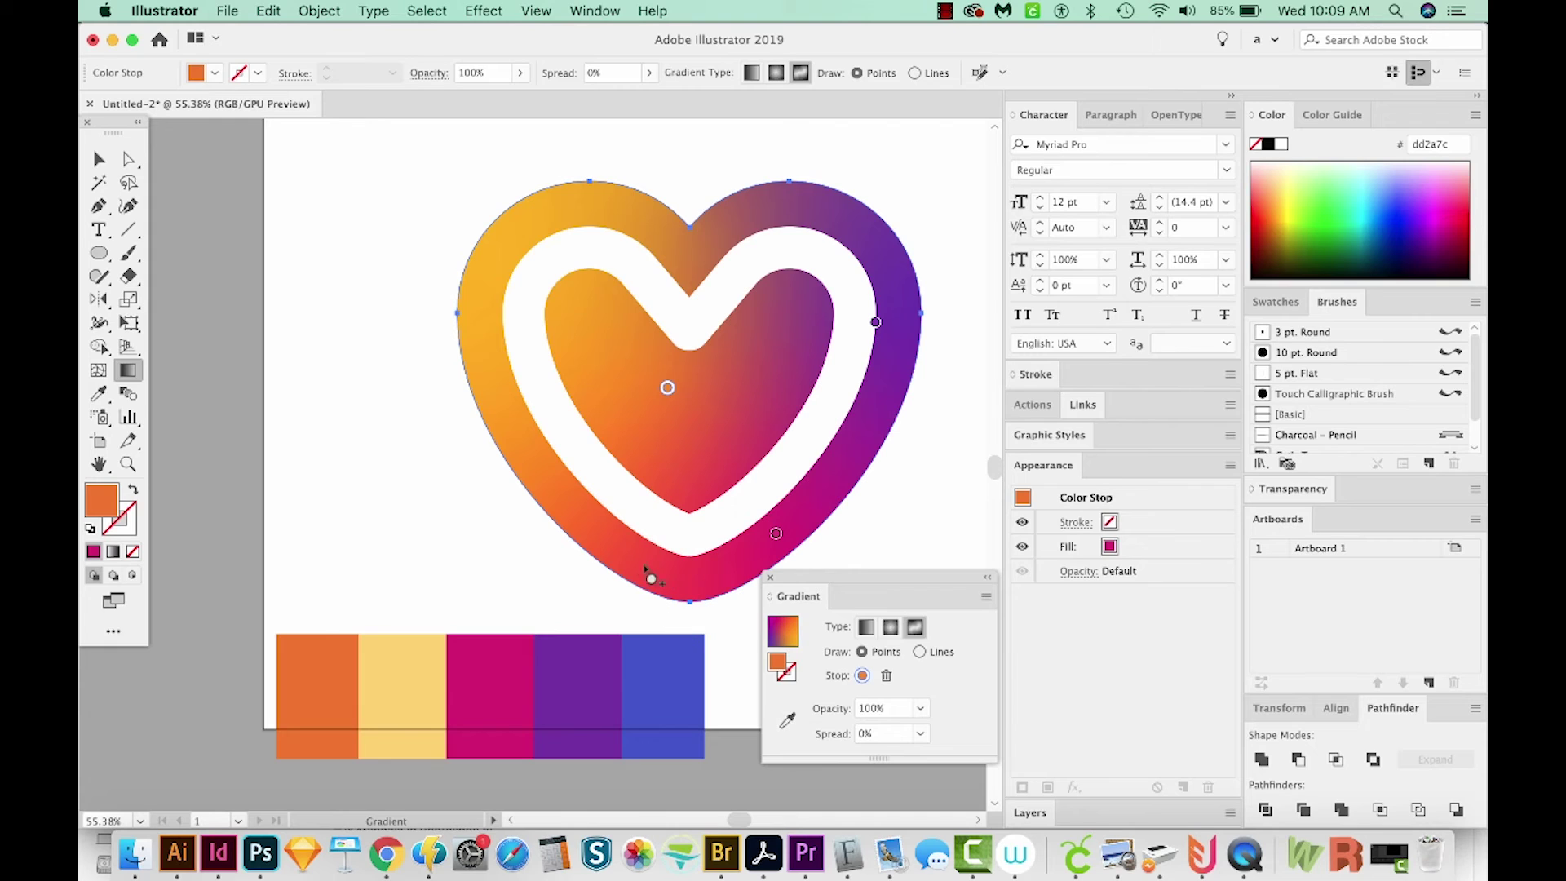
Step: Add a yellow point at the heart's lower left and an orange point on its left
click(566, 508)
double_click(567, 507)
click(317, 644)
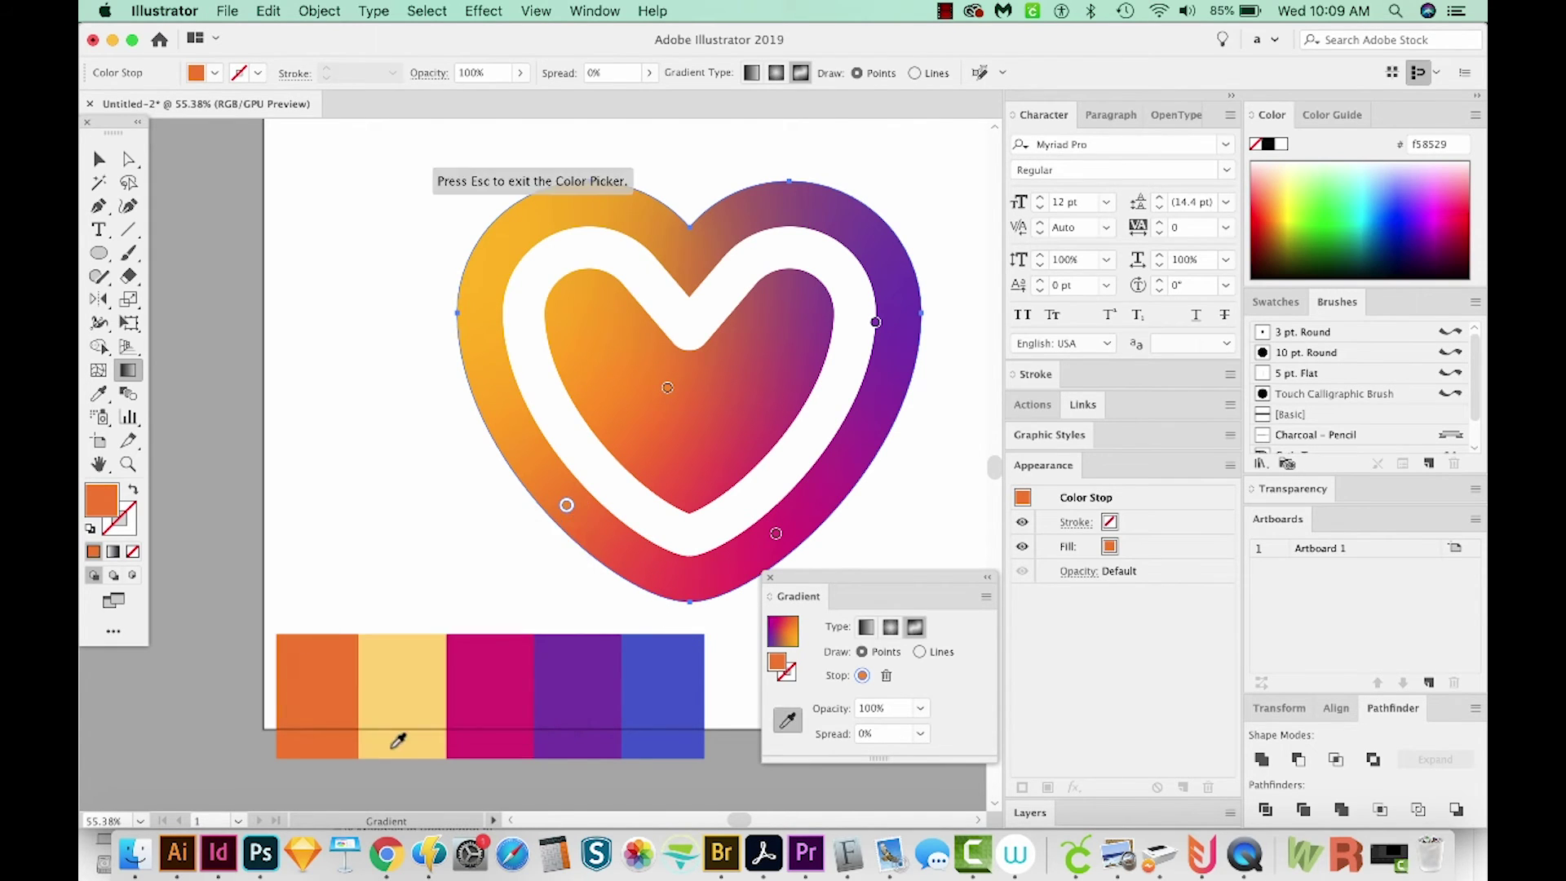
click(415, 679)
key(Escape)
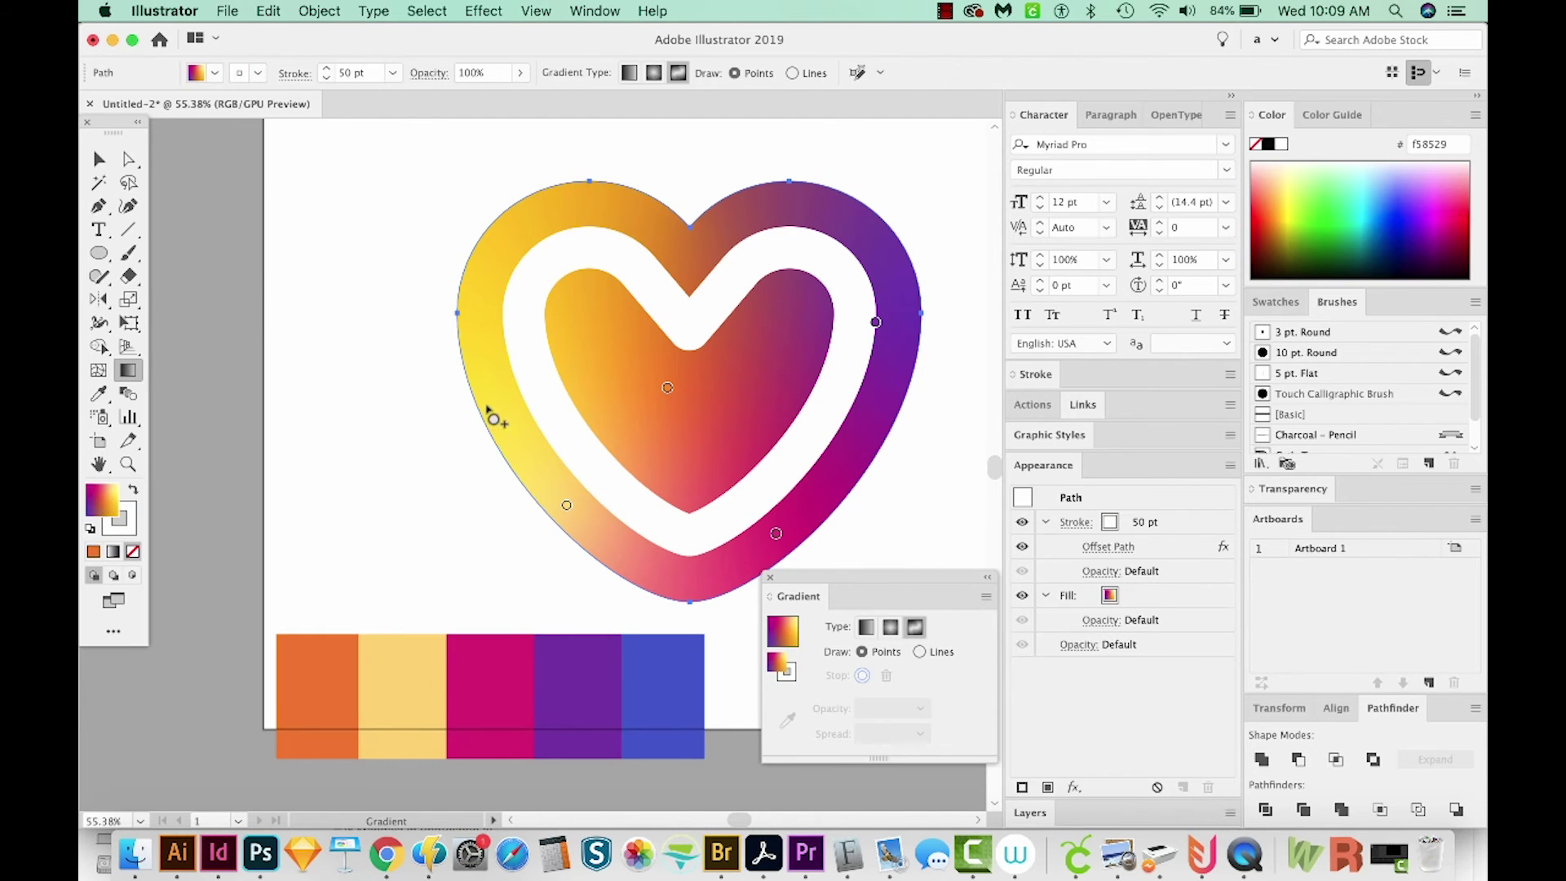
click(493, 396)
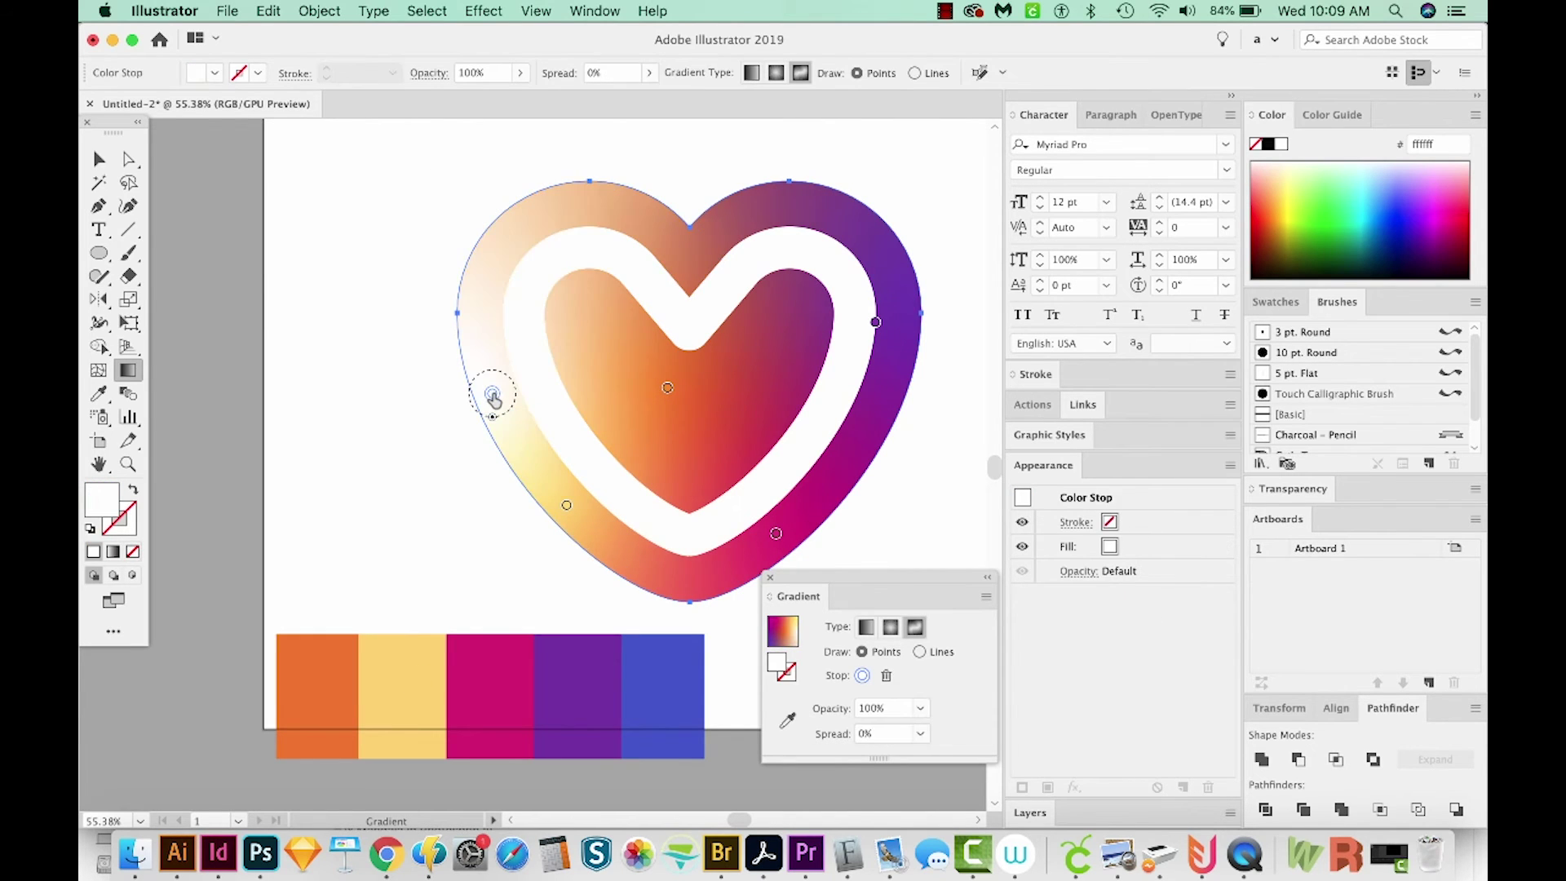
double_click(493, 395)
click(241, 532)
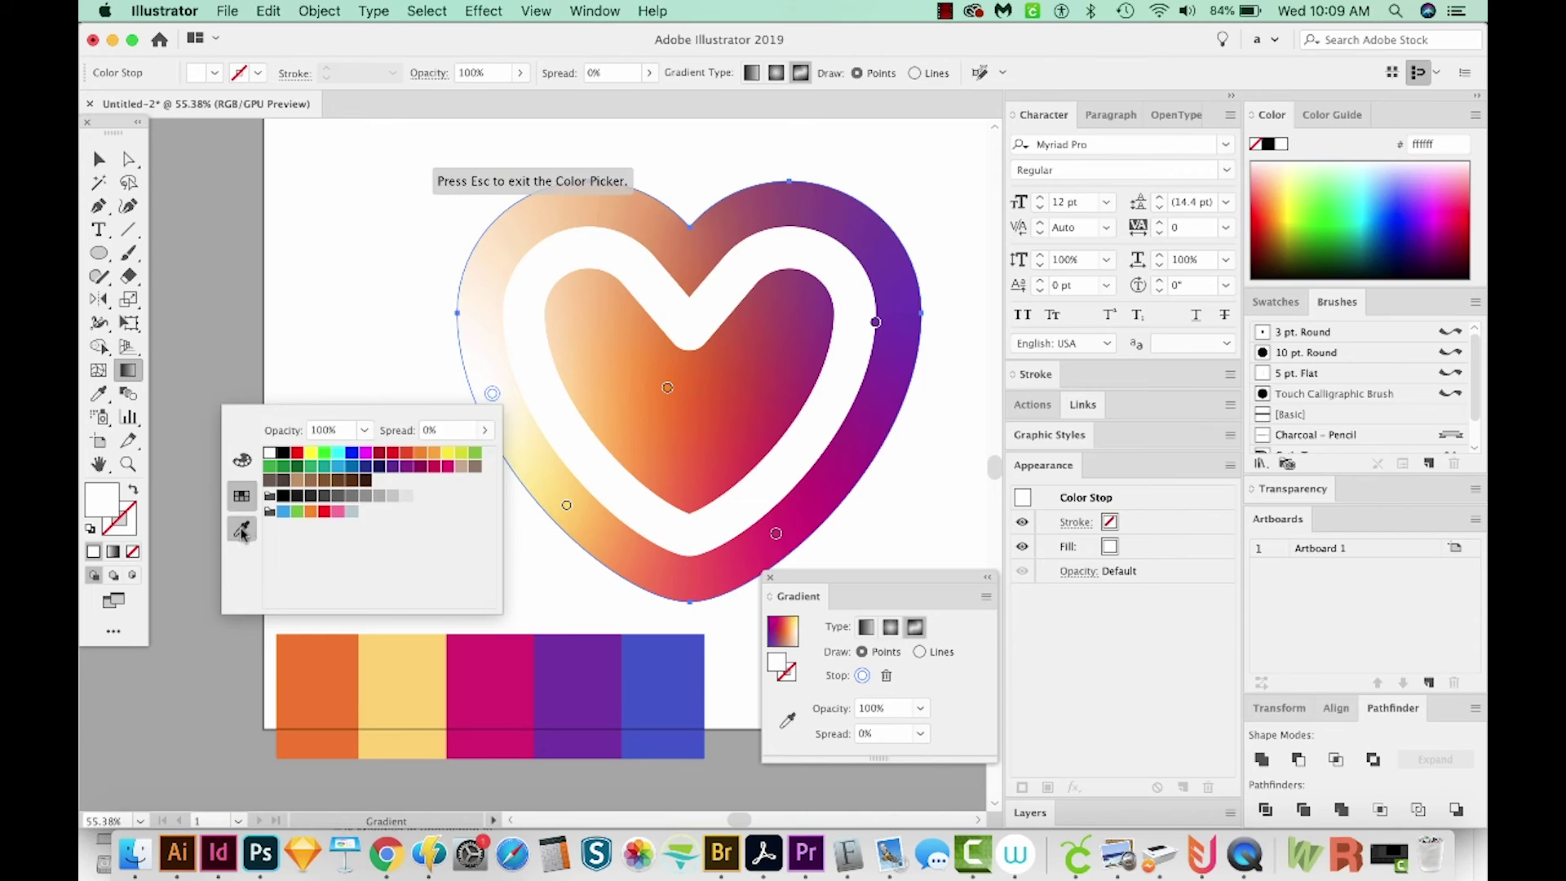
click(321, 672)
key(Escape)
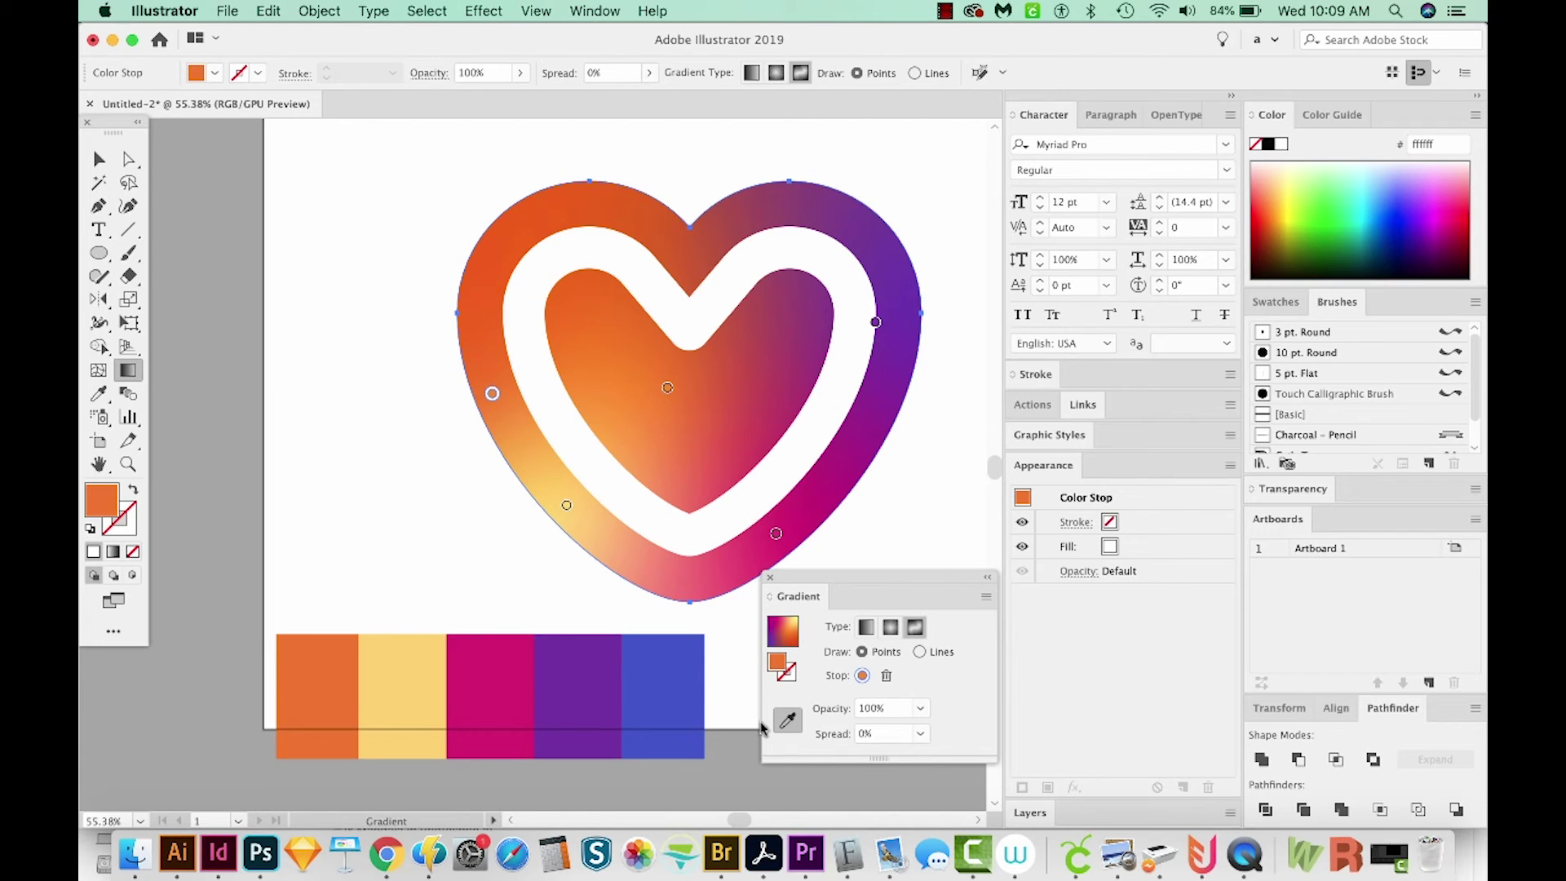
Step: Add a blue point on the heart's upper left, sampled from the blue swatch
click(524, 219)
double_click(524, 219)
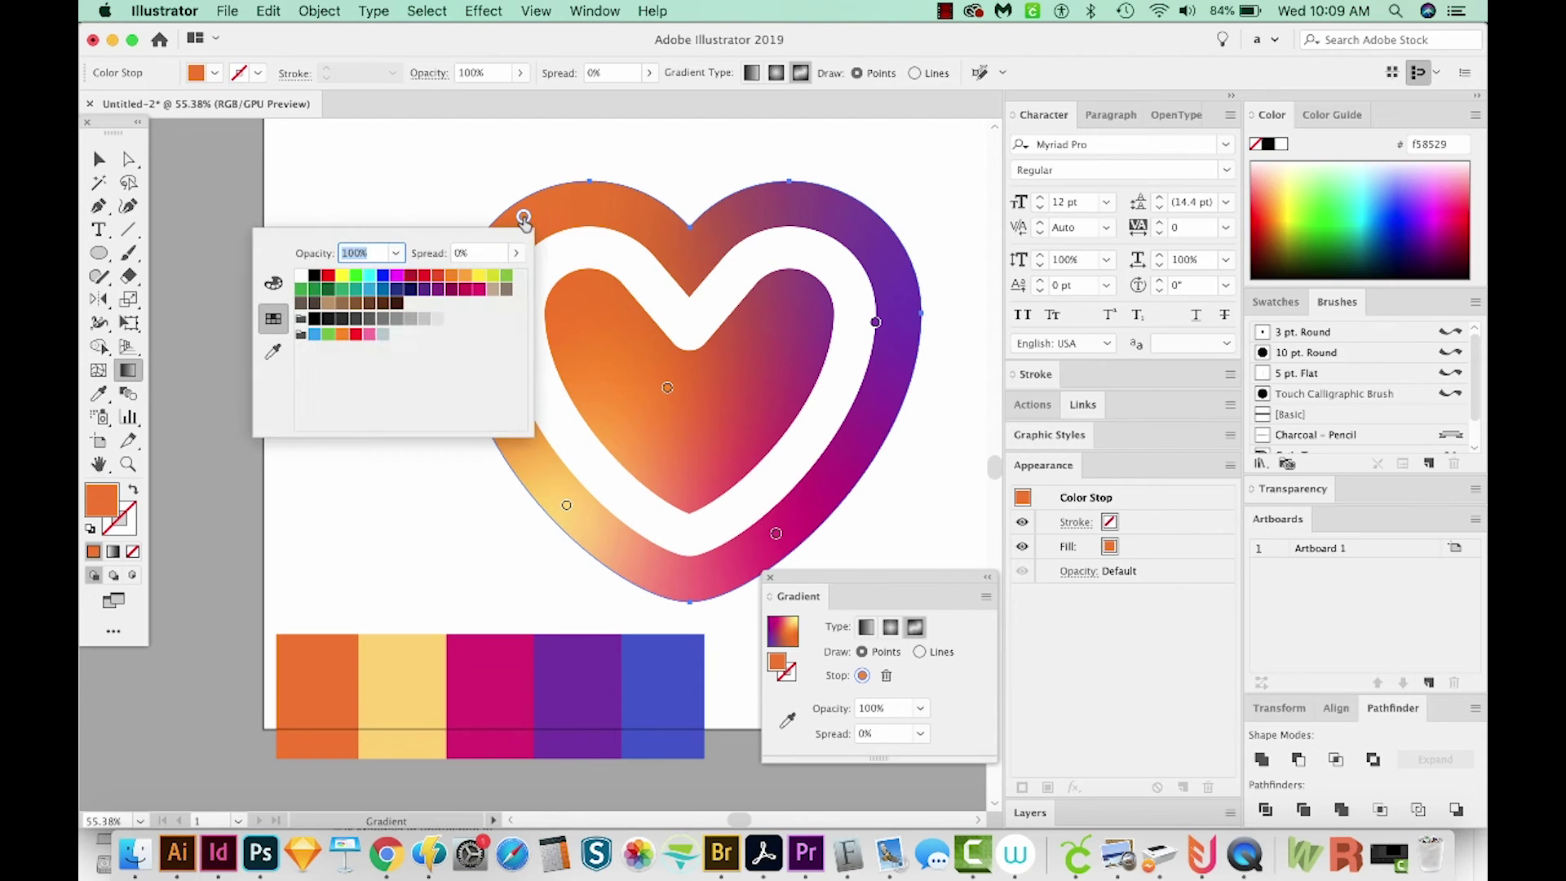
click(274, 351)
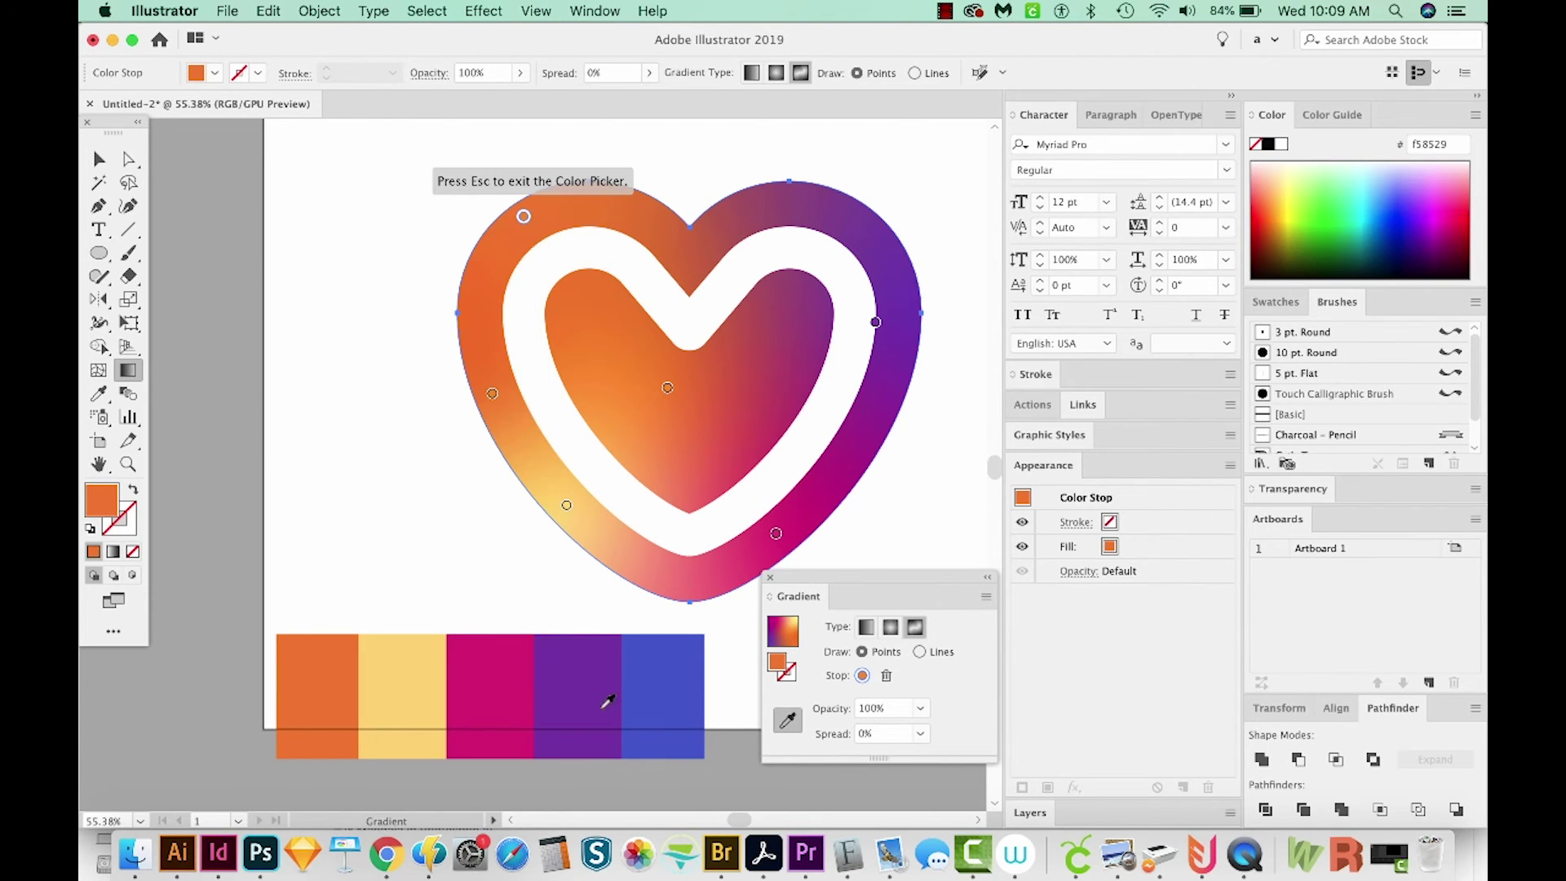
click(685, 672)
key(Escape)
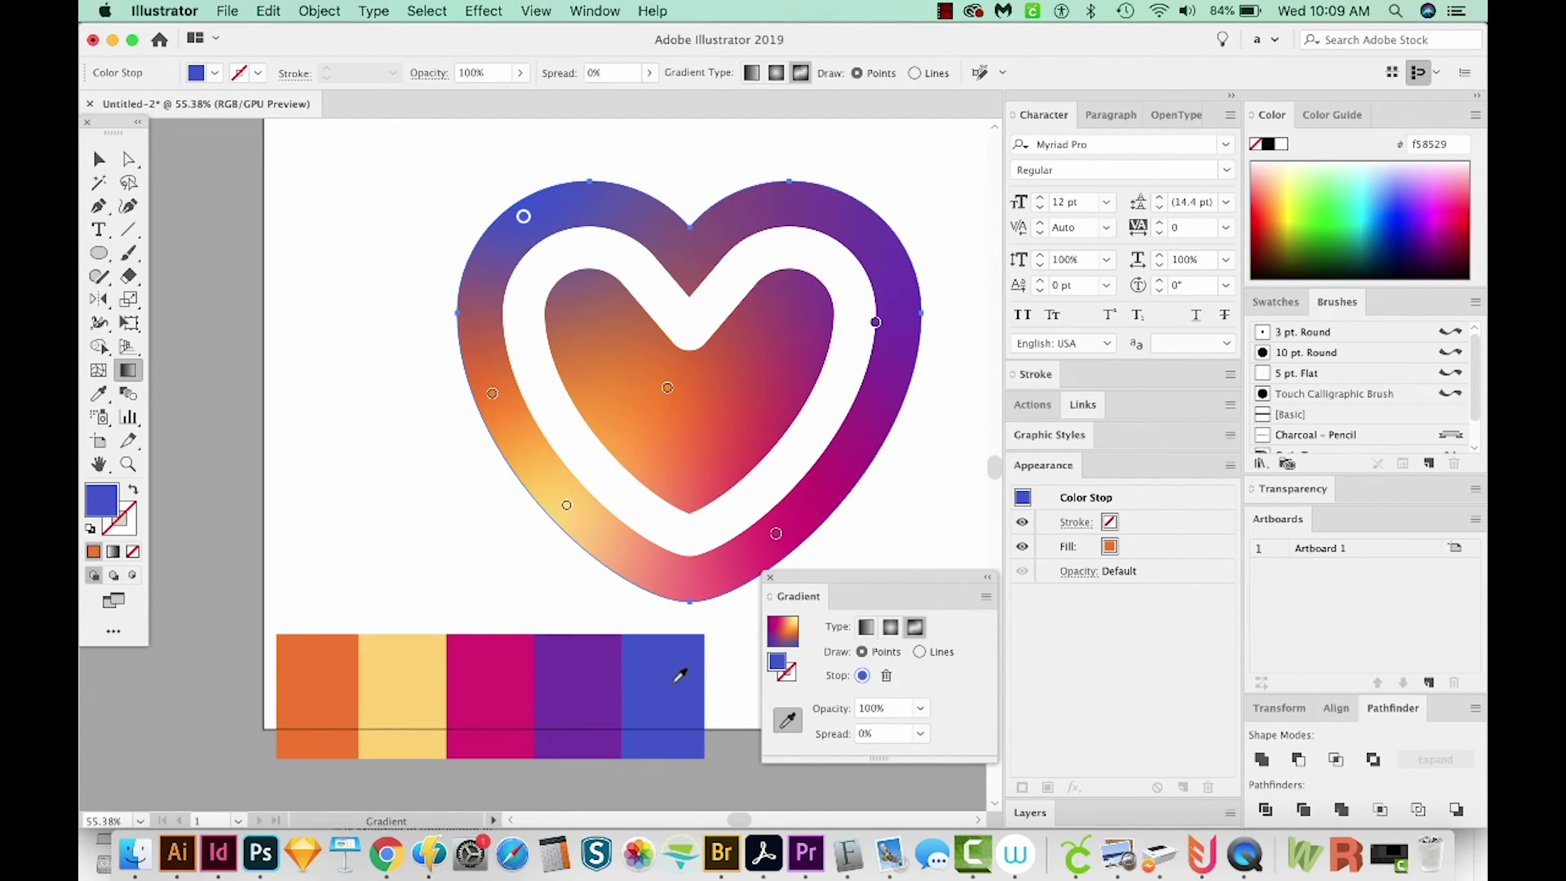
Step: Move the blue and purple points and widen spreads: orange centre 73%, yellow 100%
drag(523, 219, 564, 279)
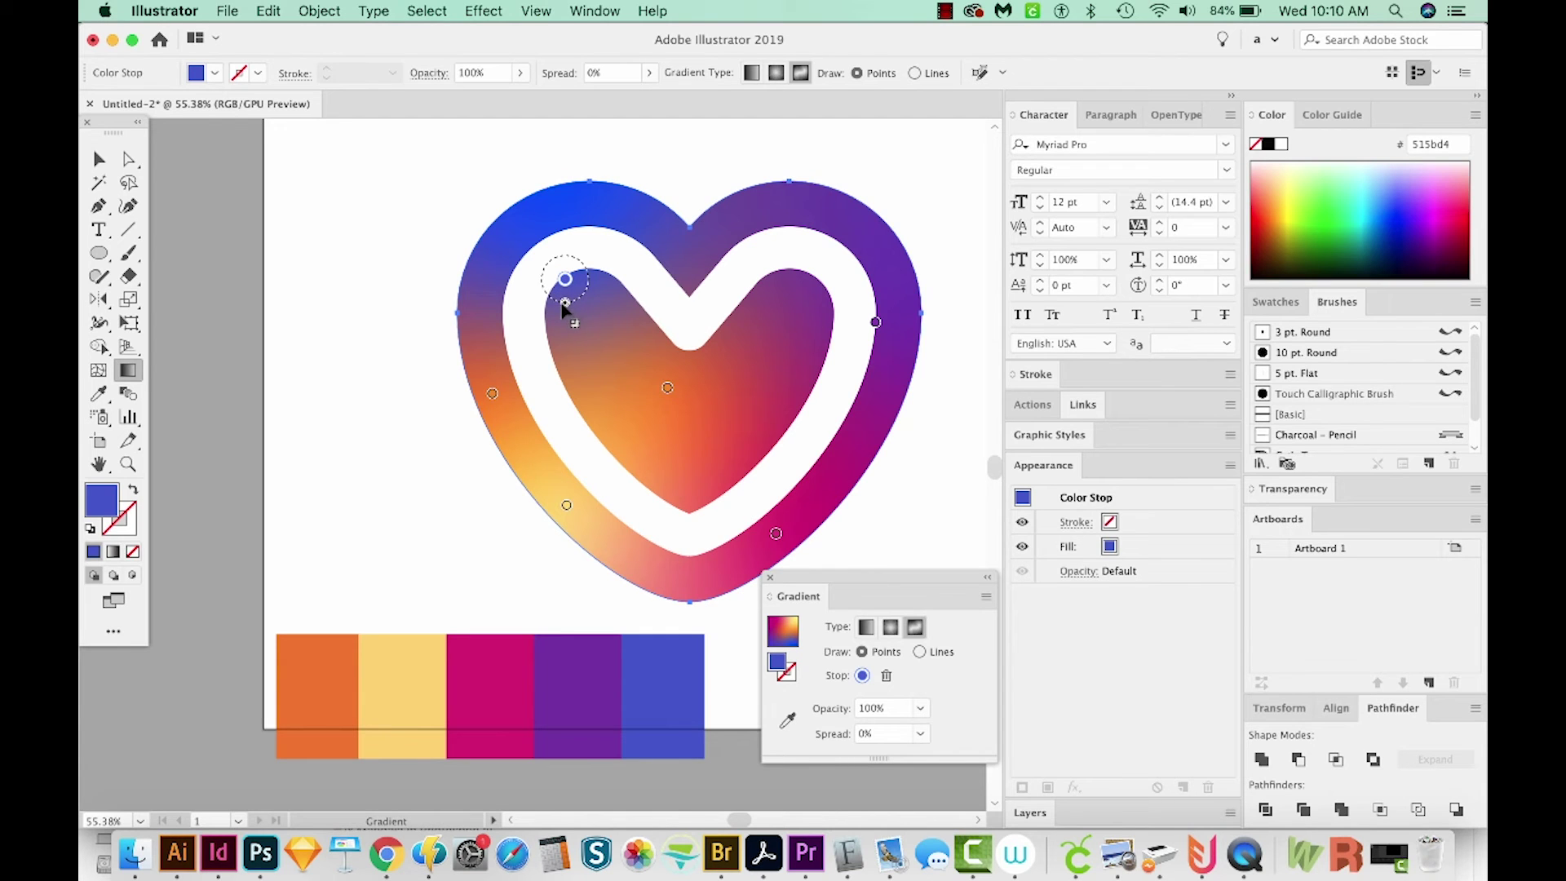
drag(564, 303, 566, 310)
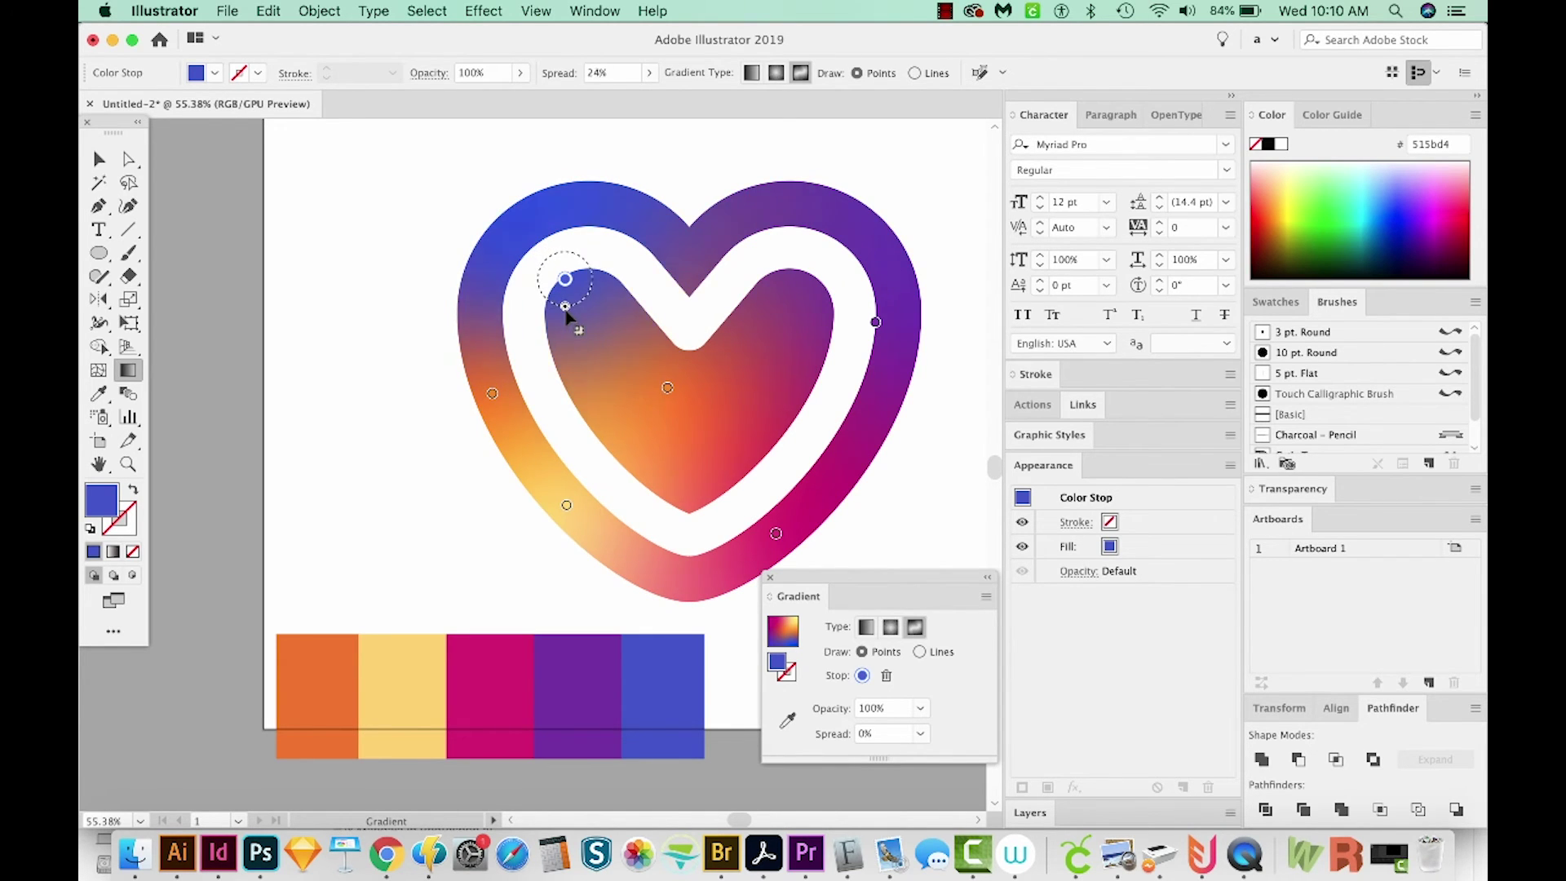
click(667, 388)
drag(669, 414, 680, 438)
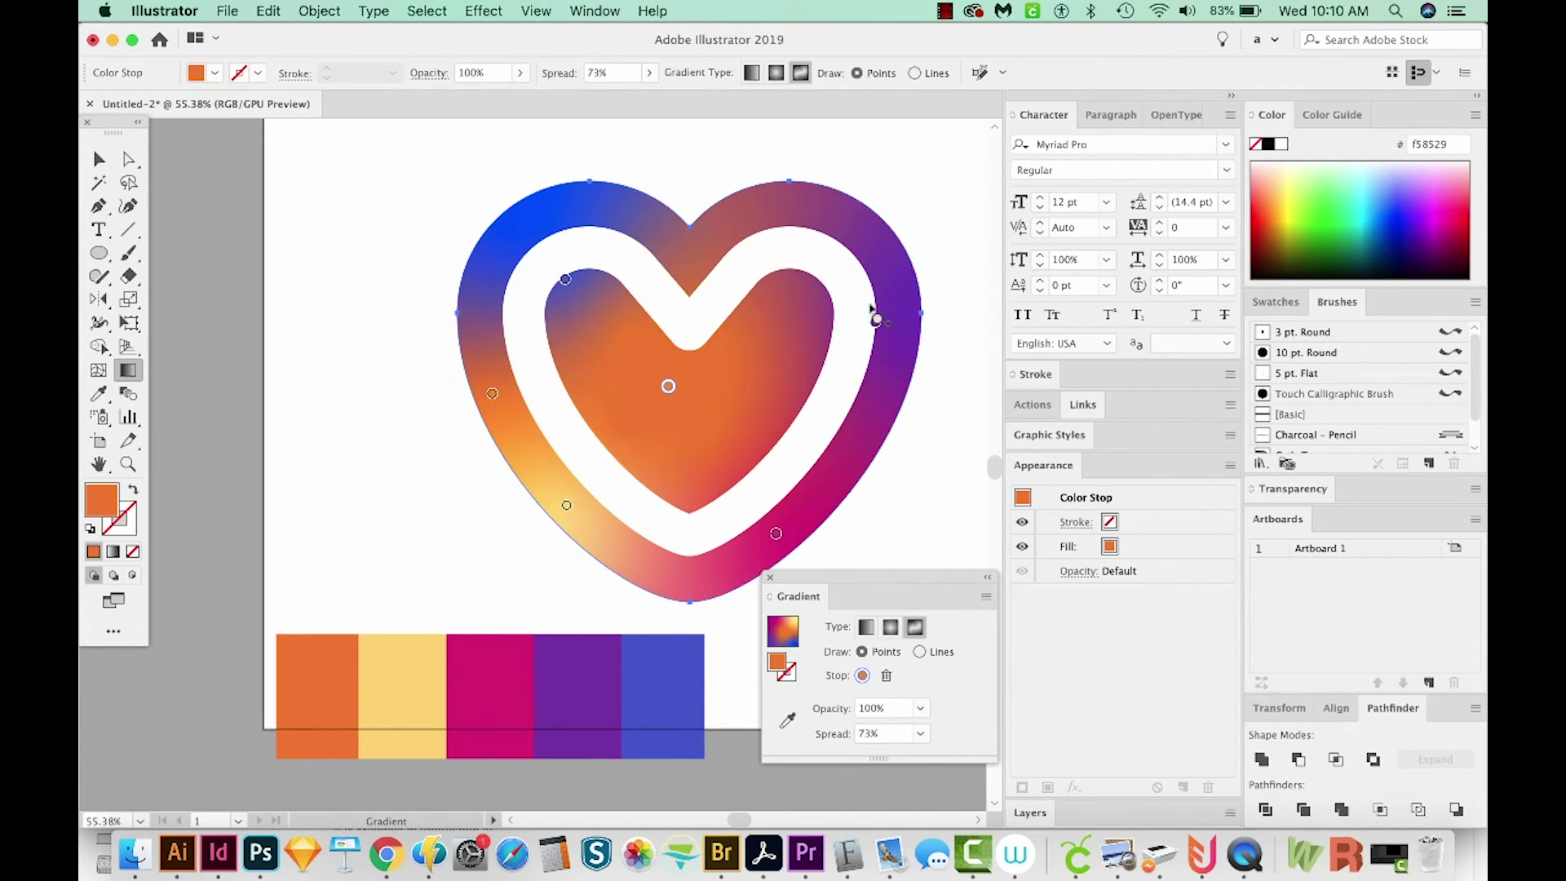
drag(874, 322, 854, 380)
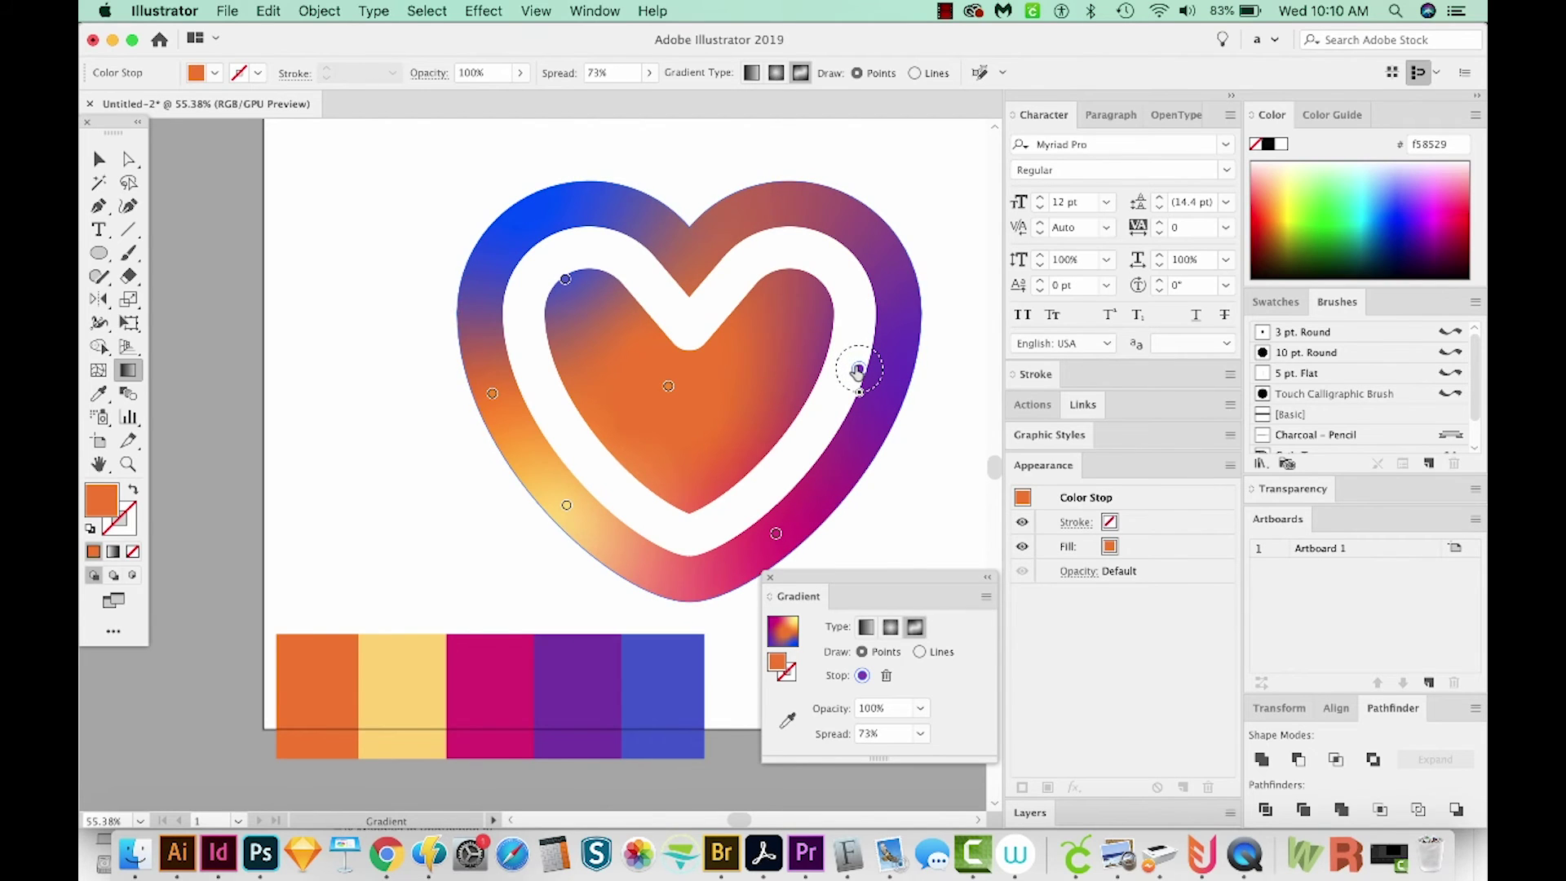
click(567, 505)
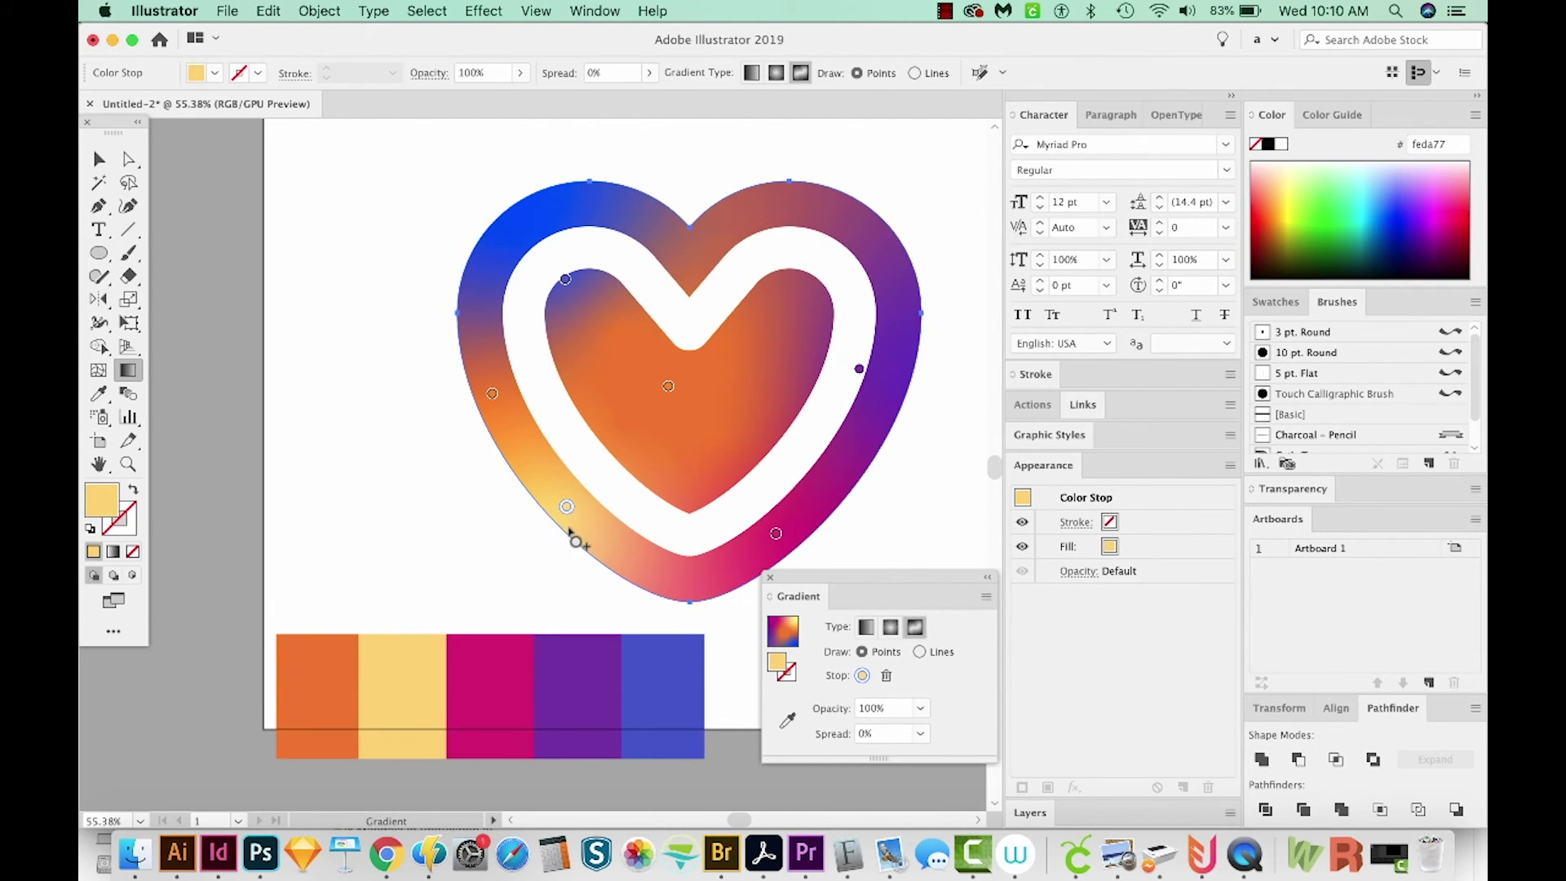
drag(566, 531, 557, 562)
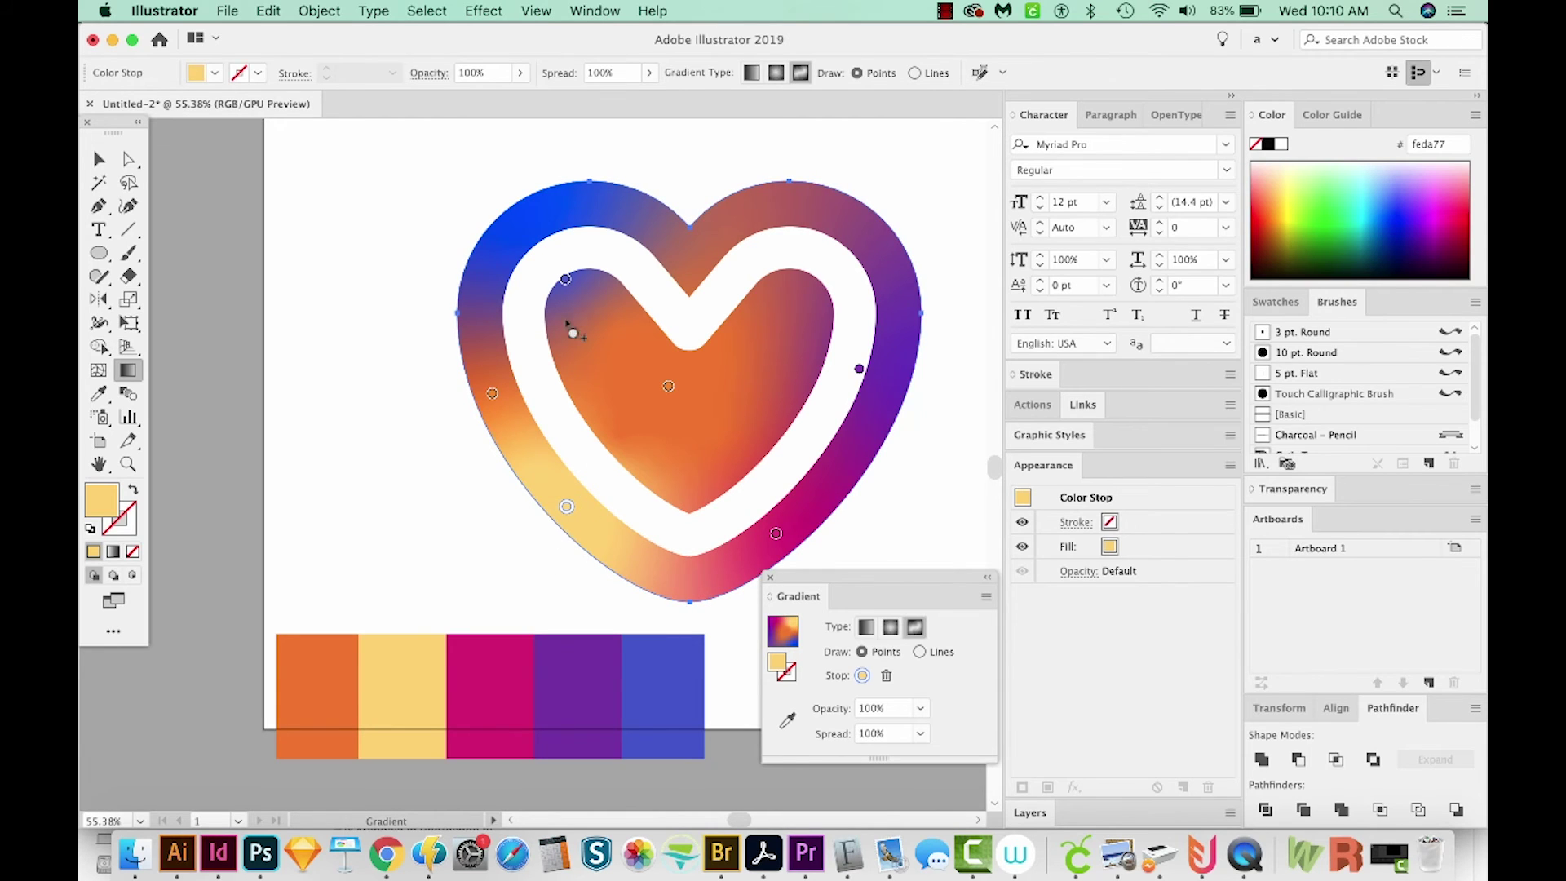
Step: Add a purple gradient point on the heart's upper right from the purple swatch
click(816, 221)
double_click(816, 220)
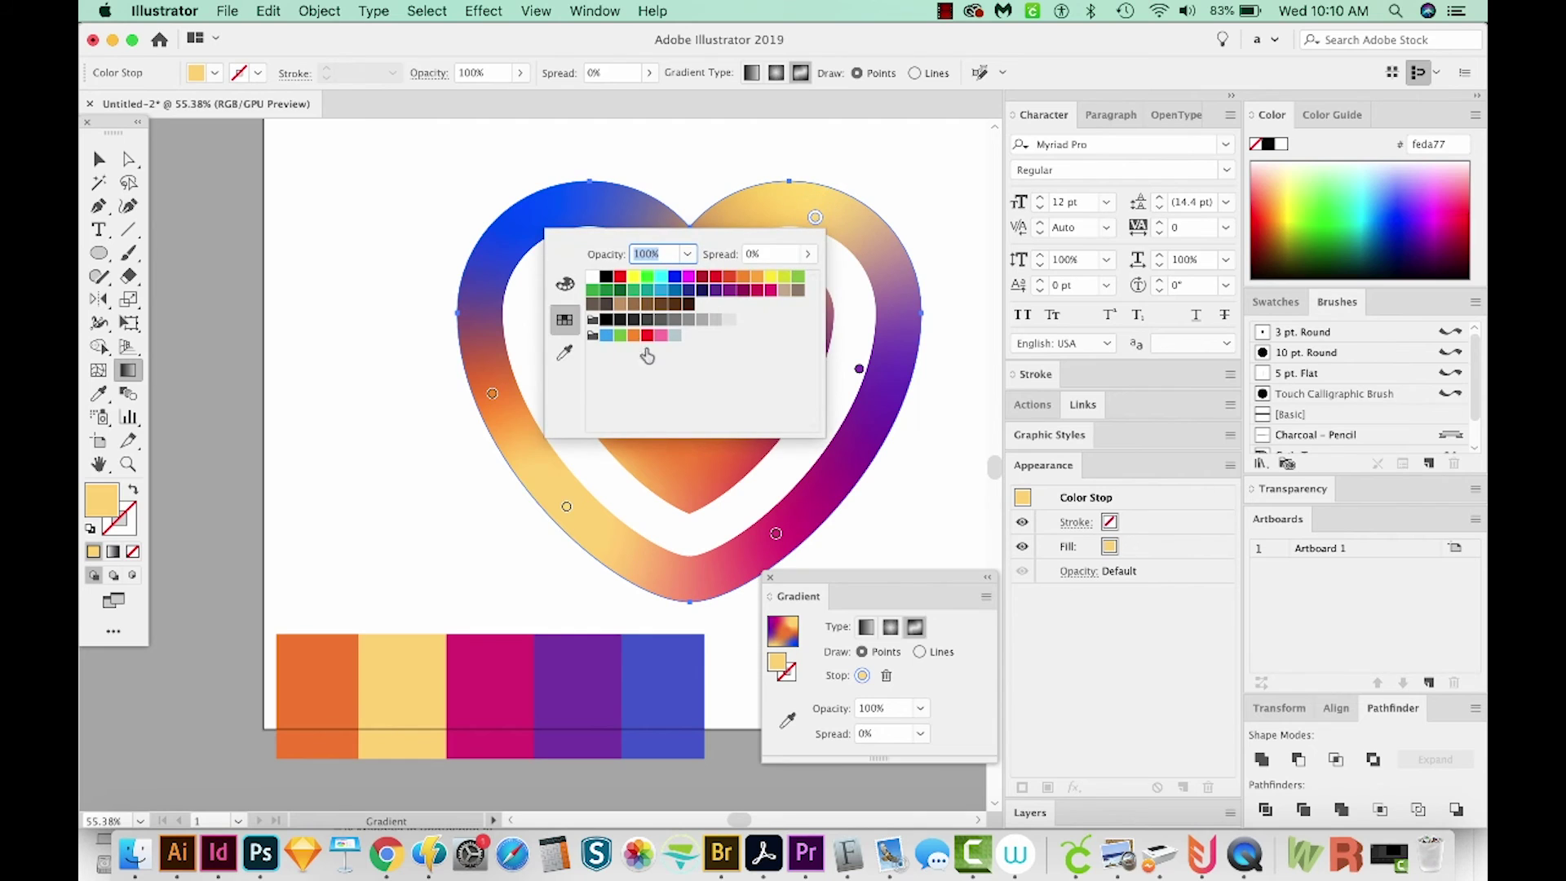
click(563, 353)
click(582, 683)
key(v)
click(329, 484)
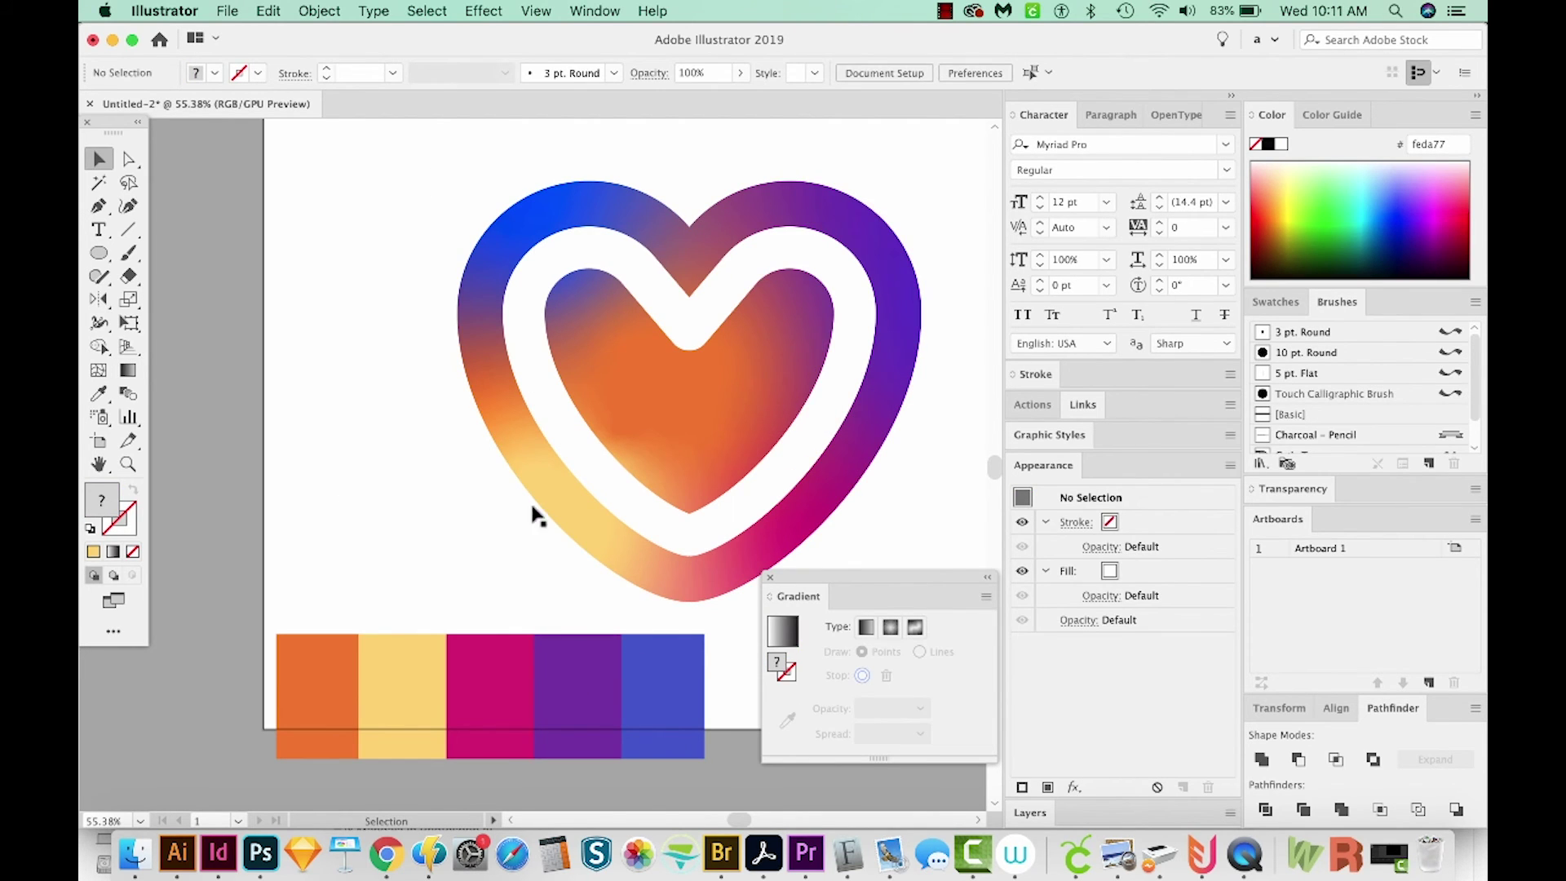
Step: Add a magenta gradient point near the heart's top notch from the magenta swatch
click(731, 233)
key(g)
click(720, 289)
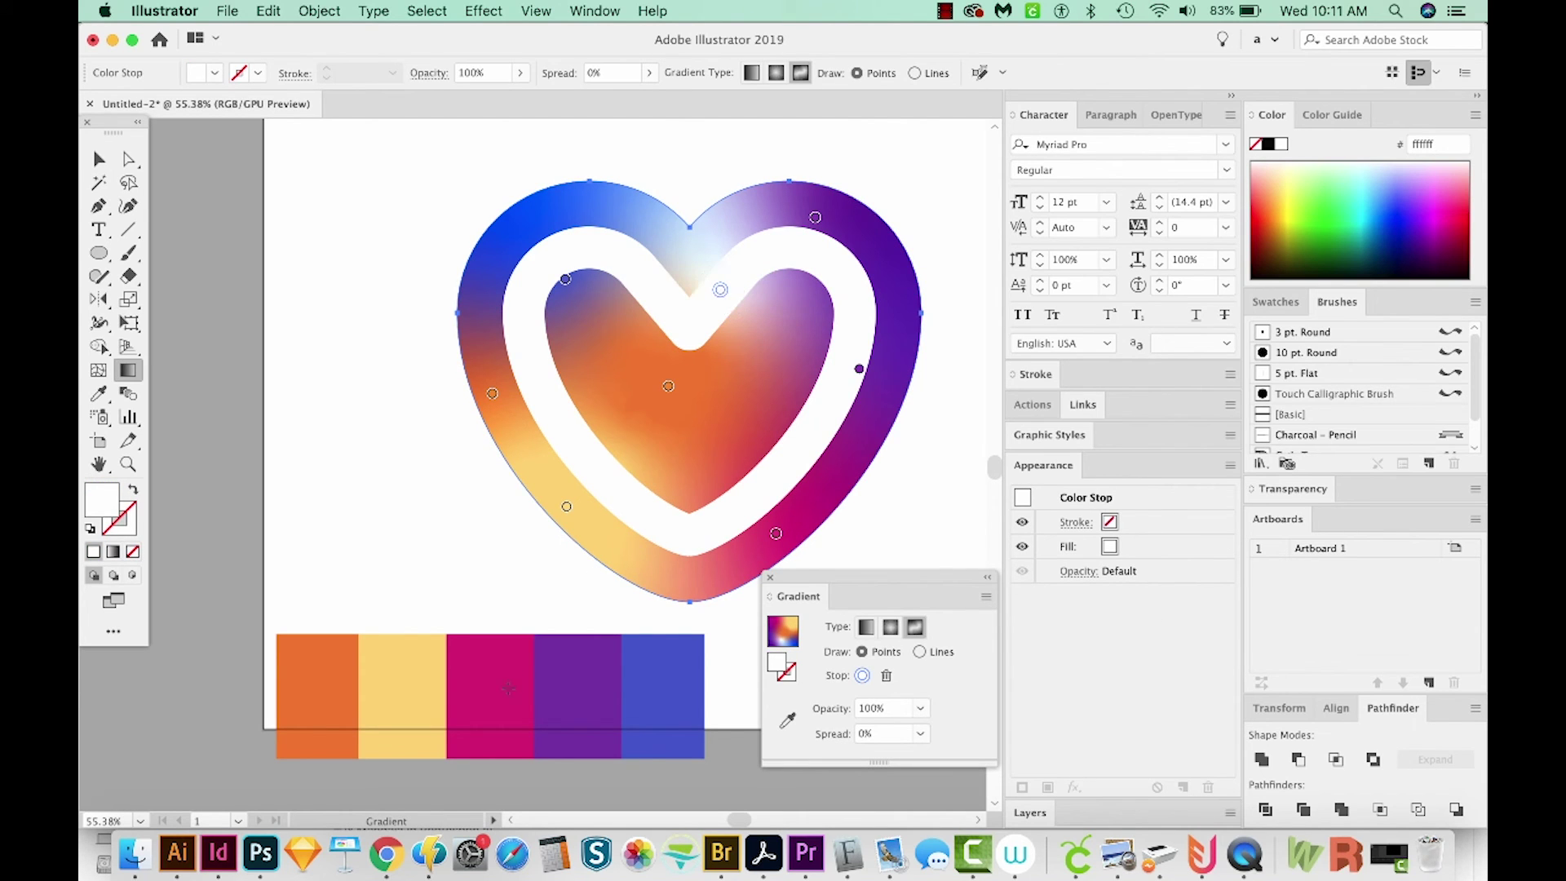
click(787, 719)
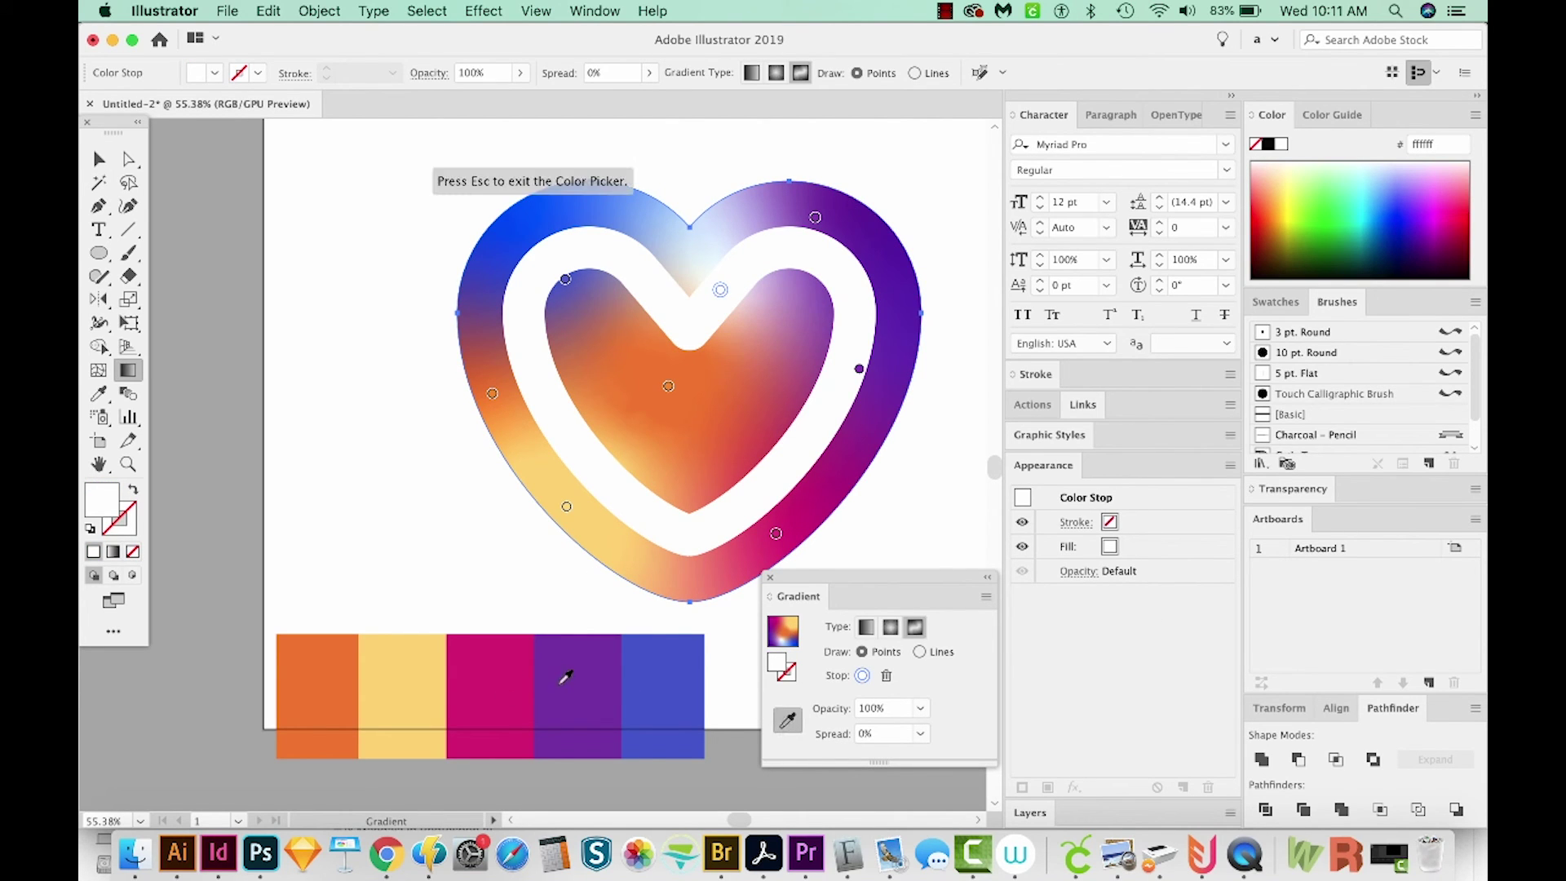
click(504, 658)
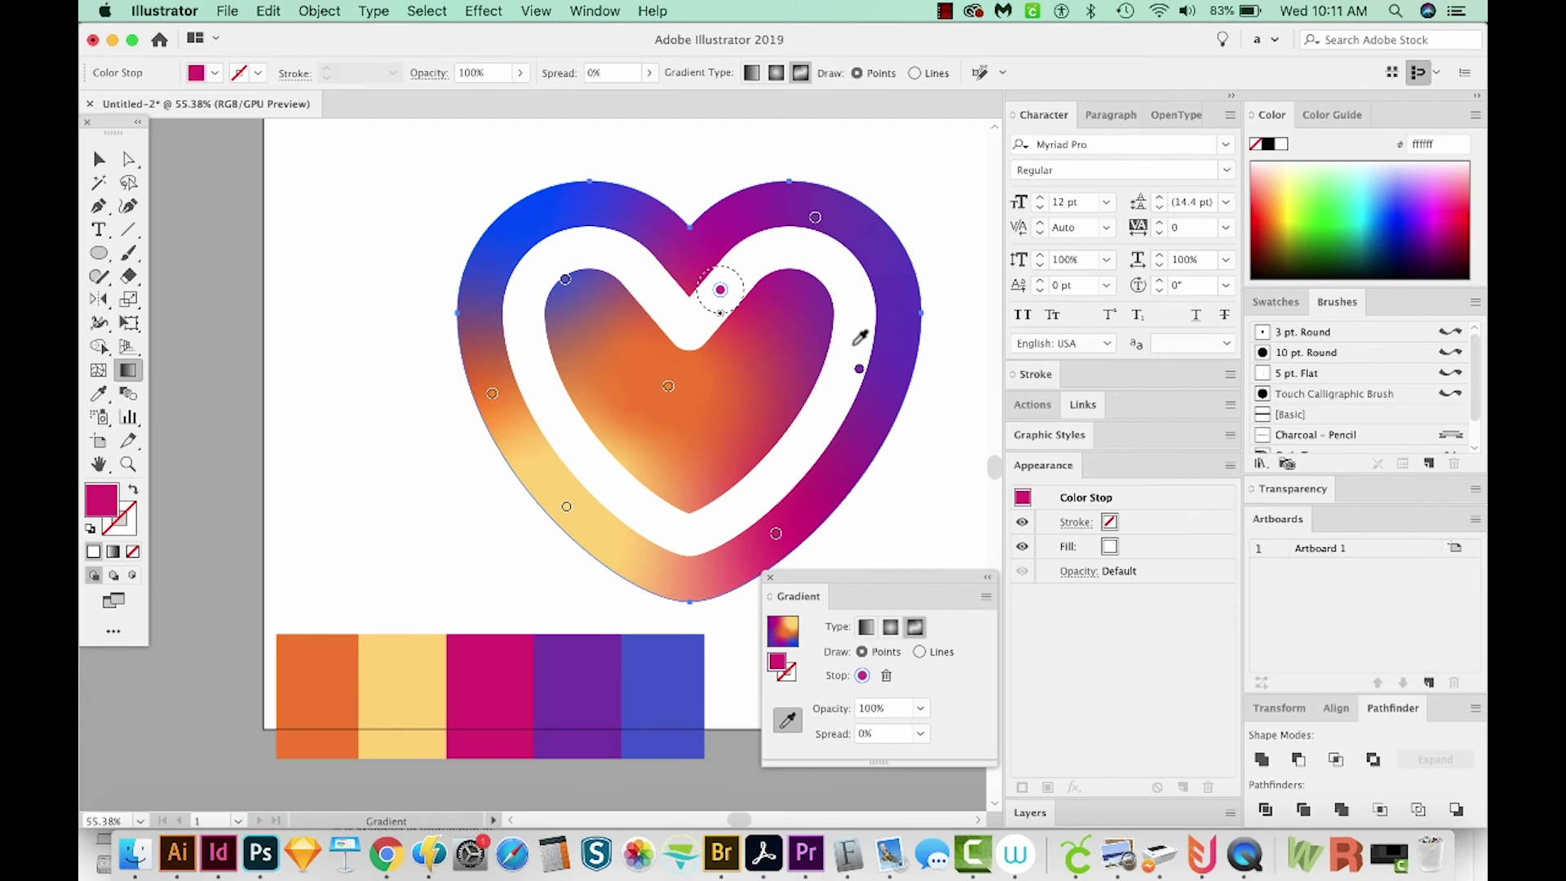
Step: Check the left and inner gradient points, deselect everything, and select the palette strip
click(492, 393)
click(669, 388)
key(v)
key(super+shift+a)
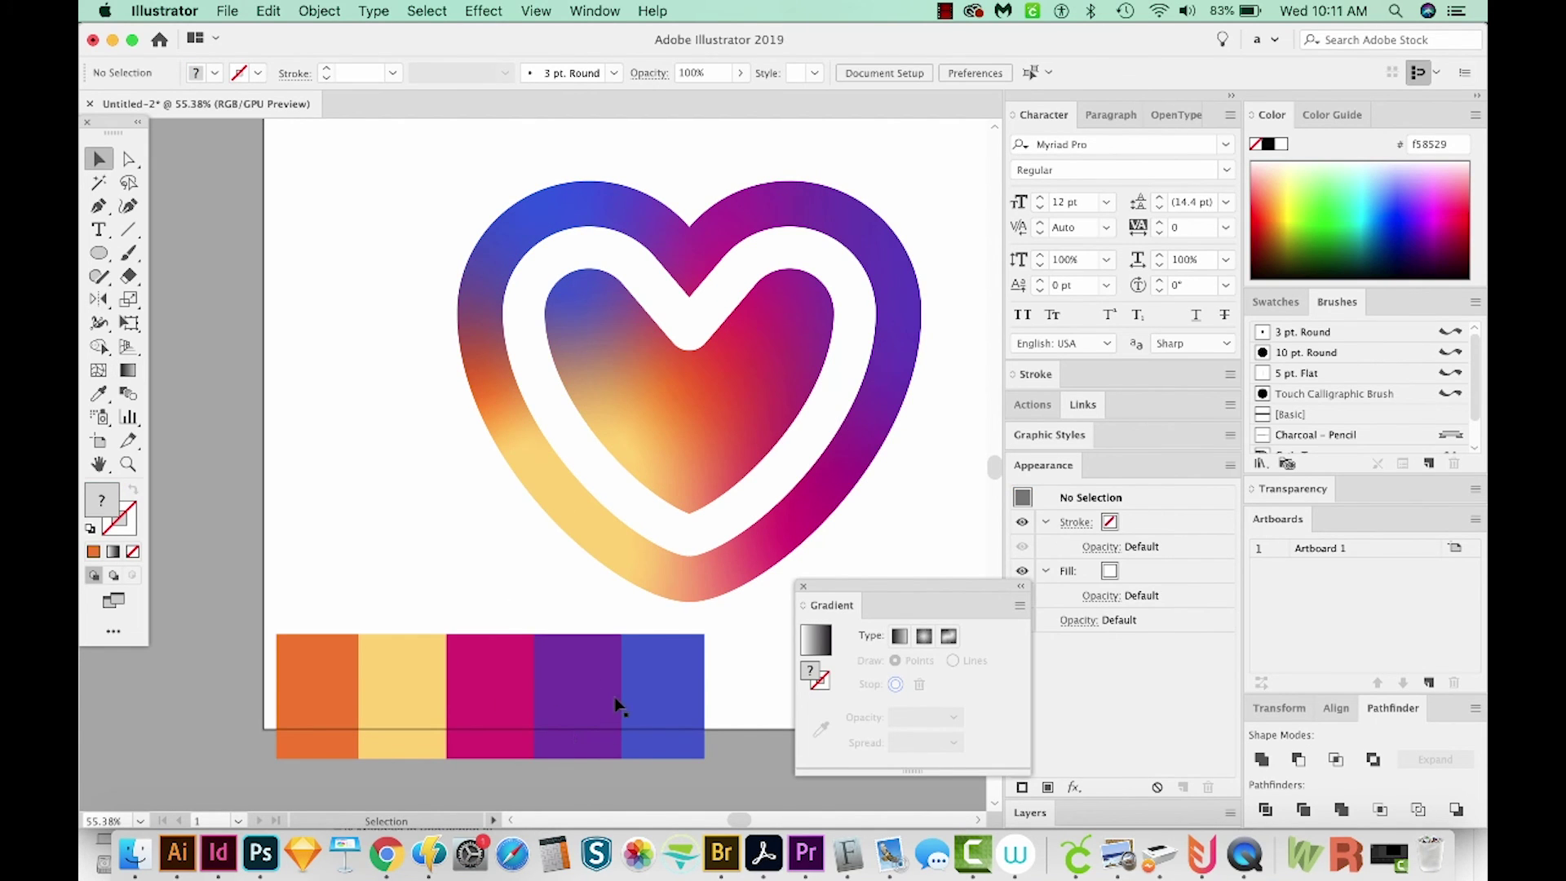
click(614, 706)
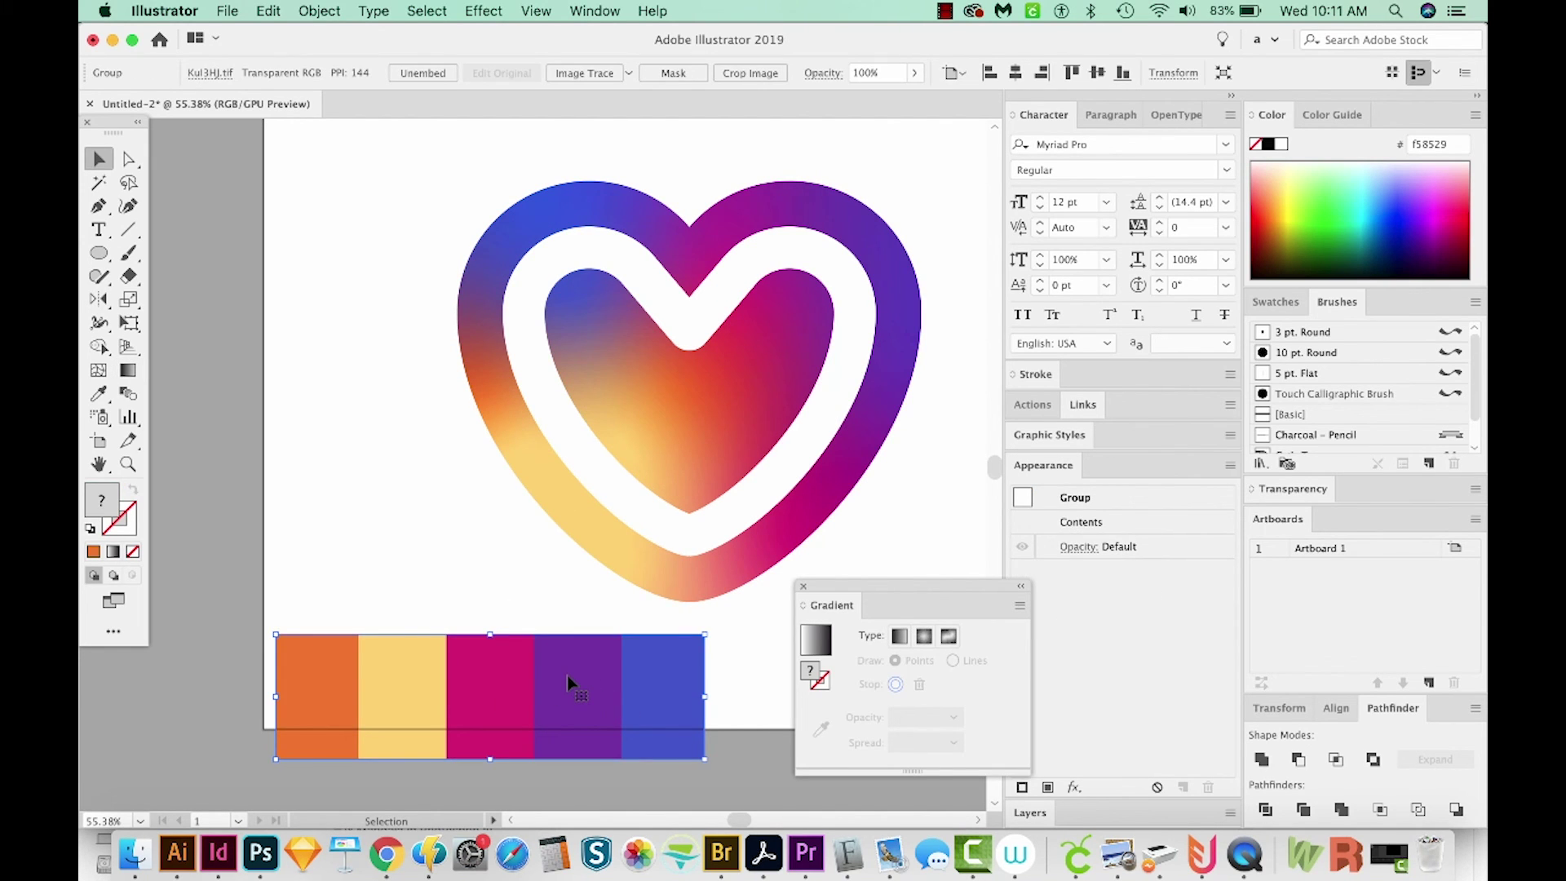
Step: Delete the palette strip, recentre the view on the heart, and reselect the heart
key(BackSpace)
drag(724, 481, 608, 486)
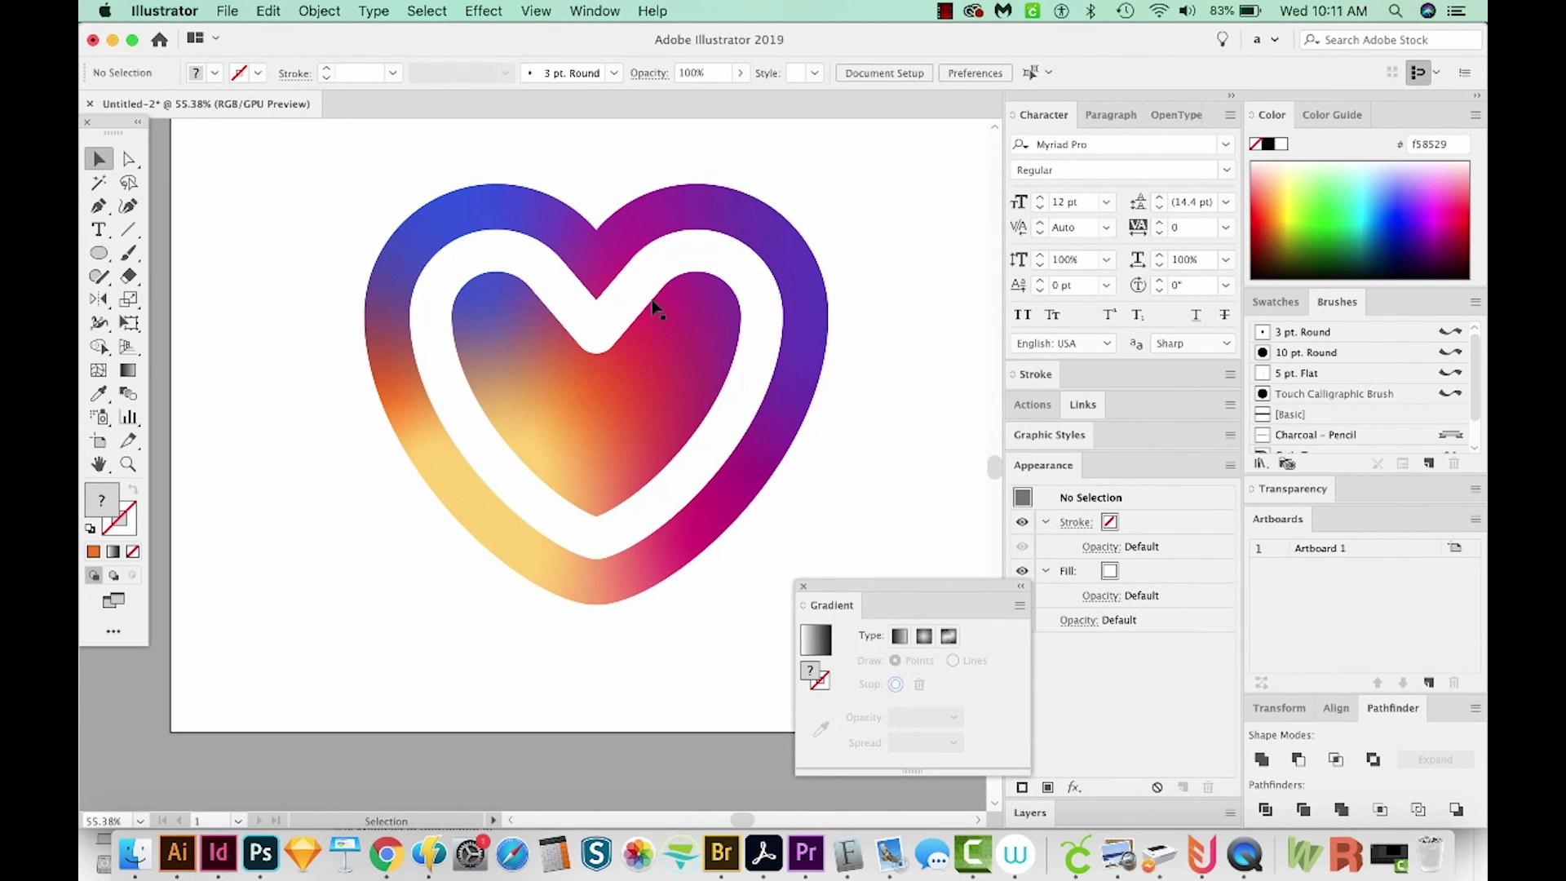
click(620, 322)
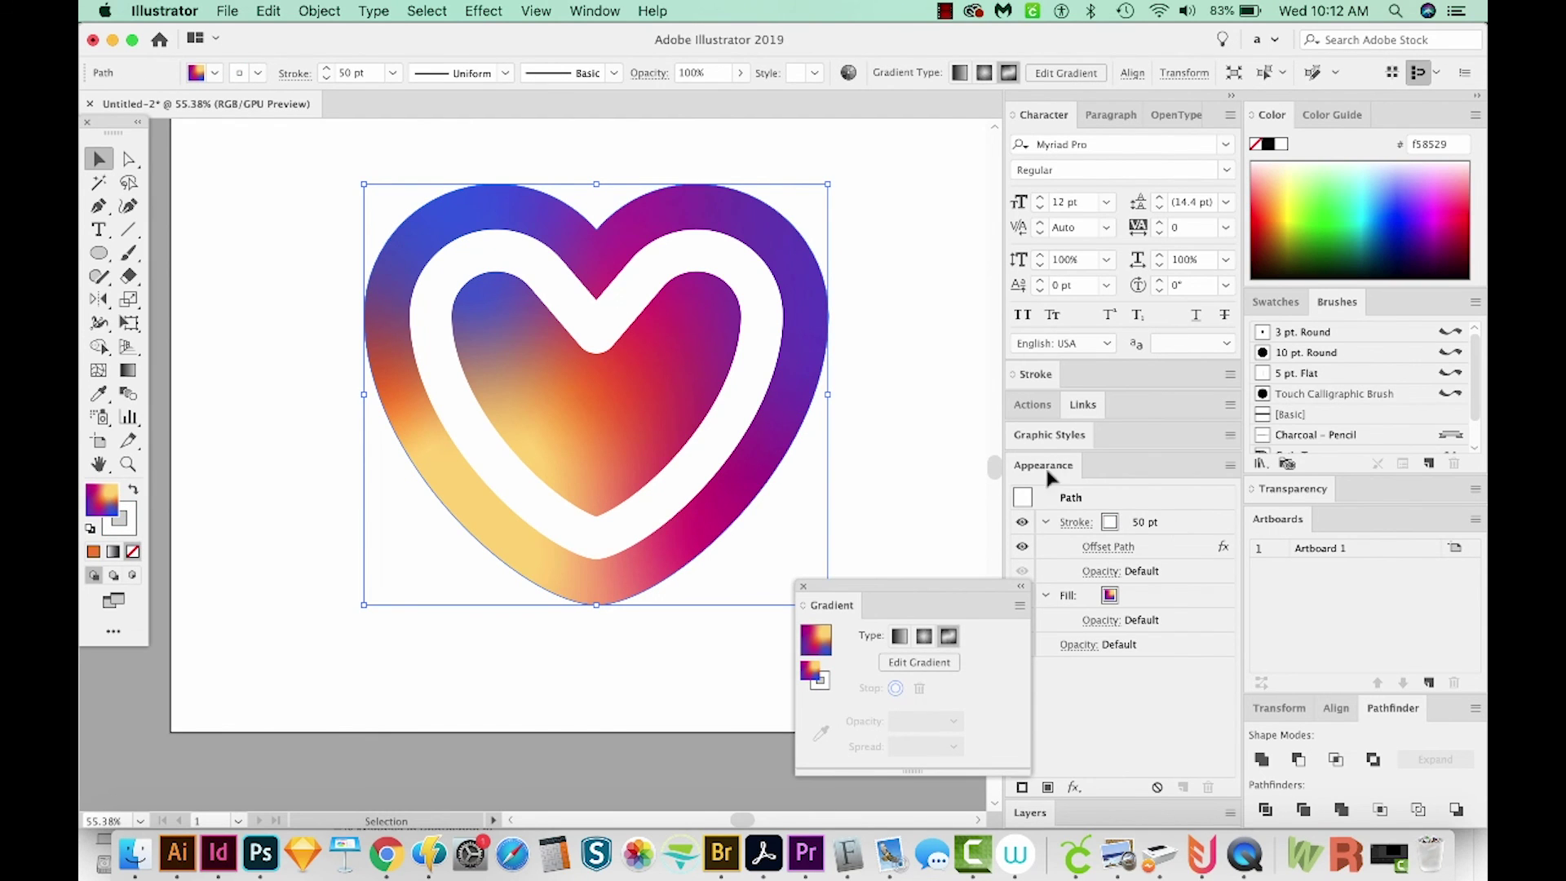
Step: Expand the heart's appearance and select the separated white inner outline with Direct Selection
click(316, 13)
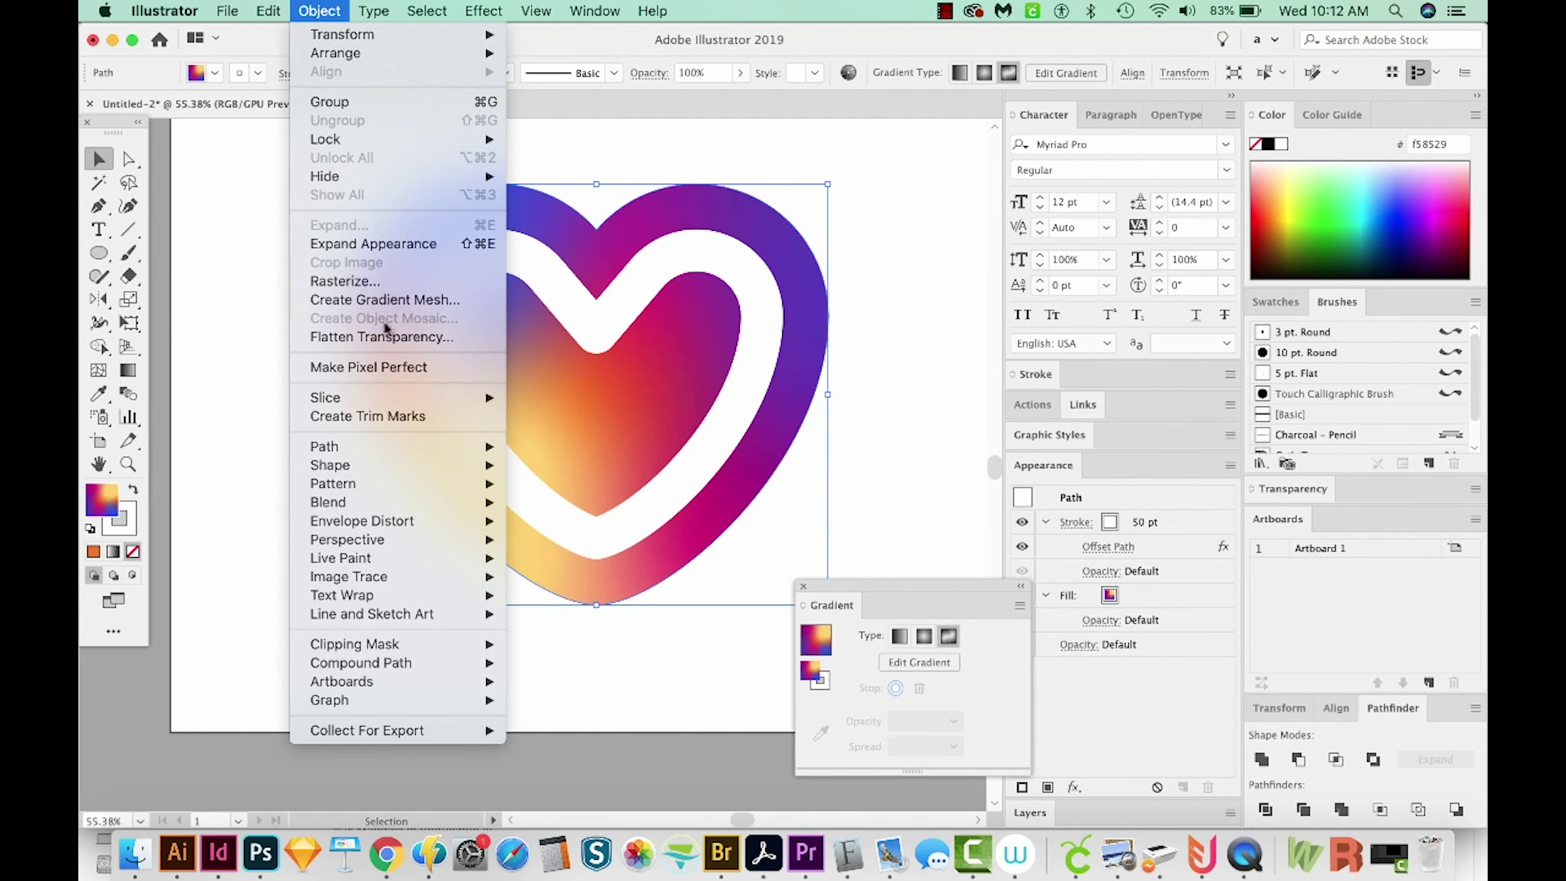
click(354, 245)
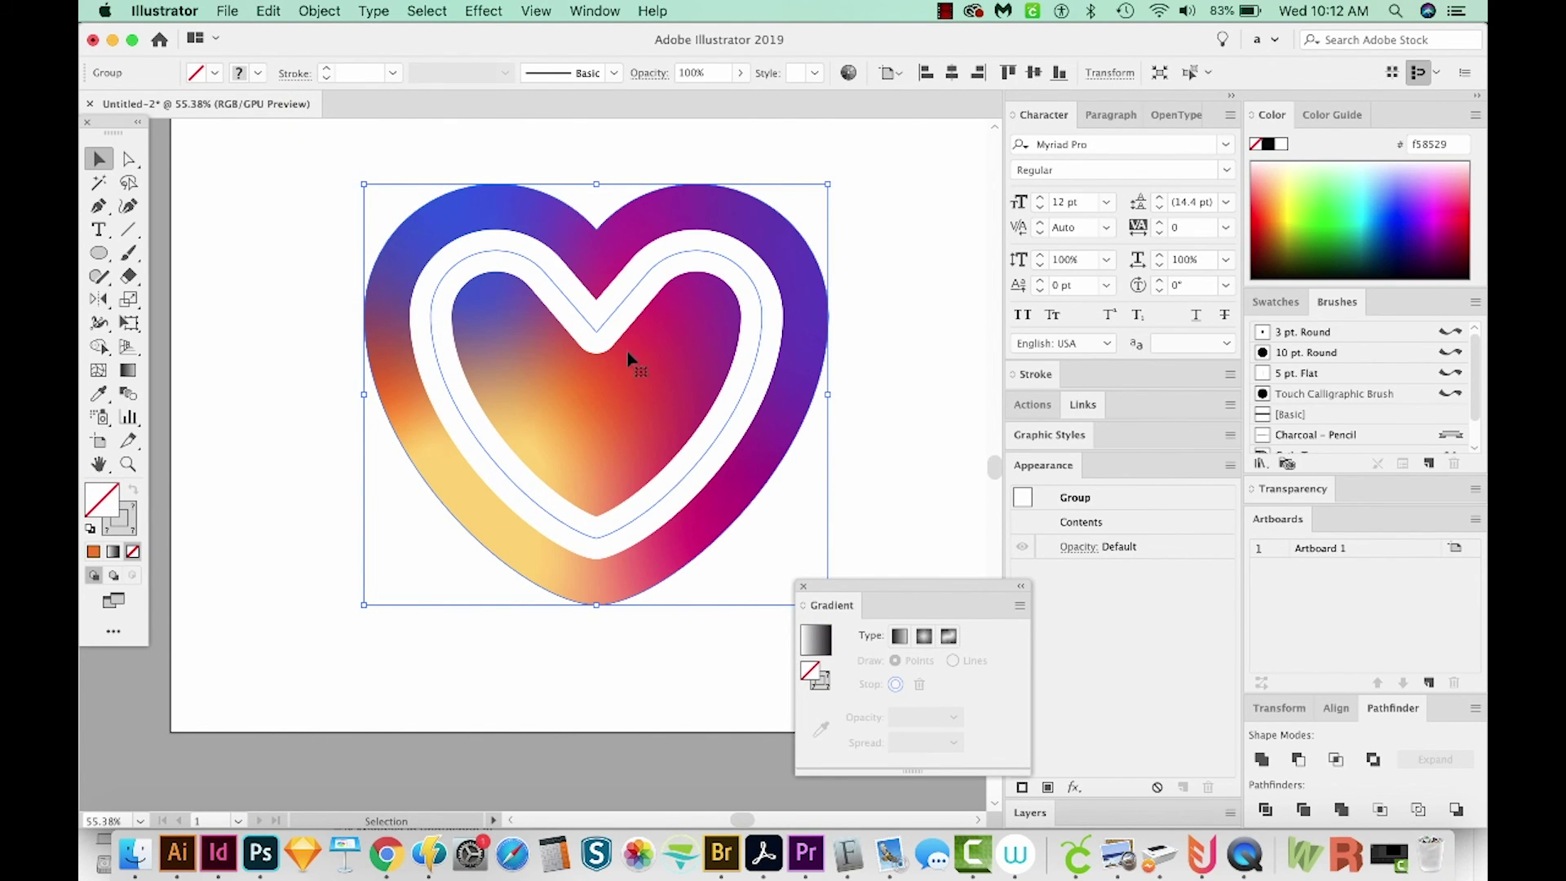
key(a)
click(596, 325)
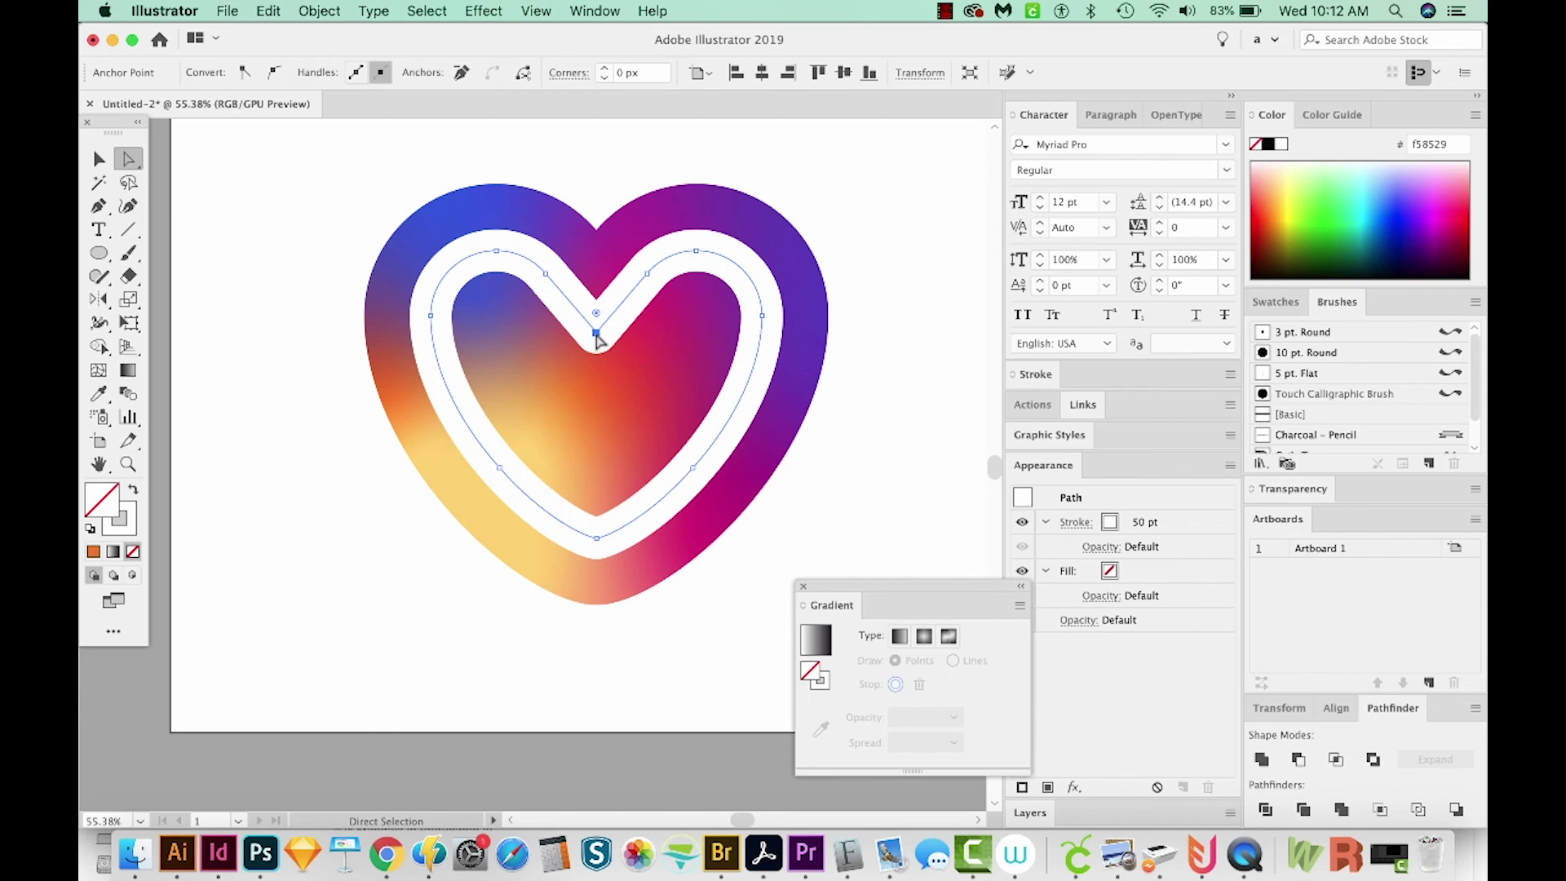
Step: Round the white inner outline's top notch to about 53.89 px, then deselect
drag(594, 335, 598, 258)
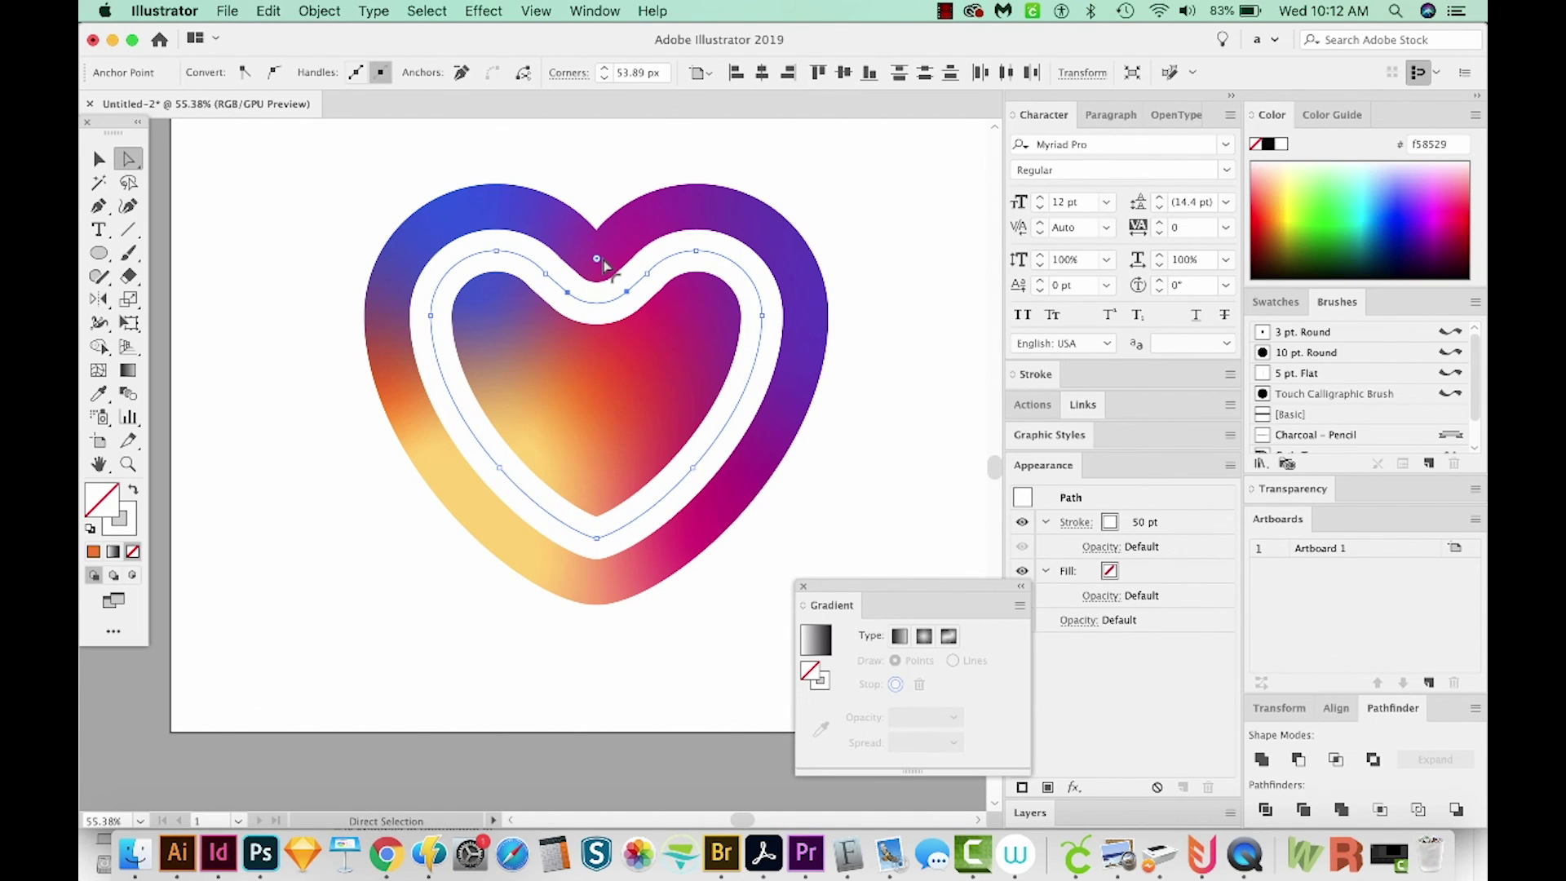
click(731, 586)
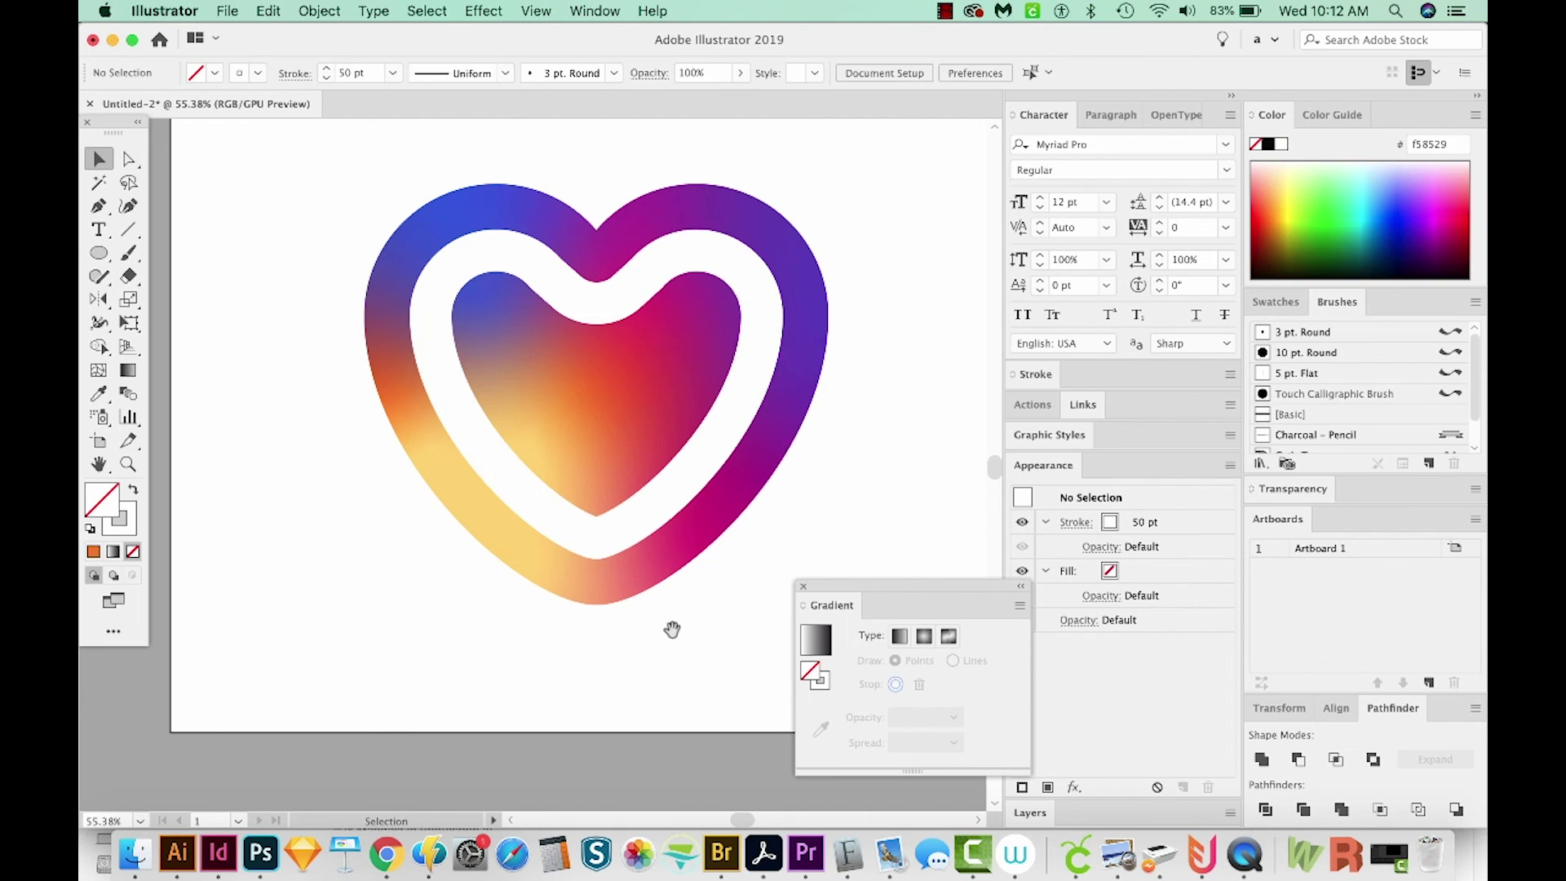
scroll(615, 566, right, 3)
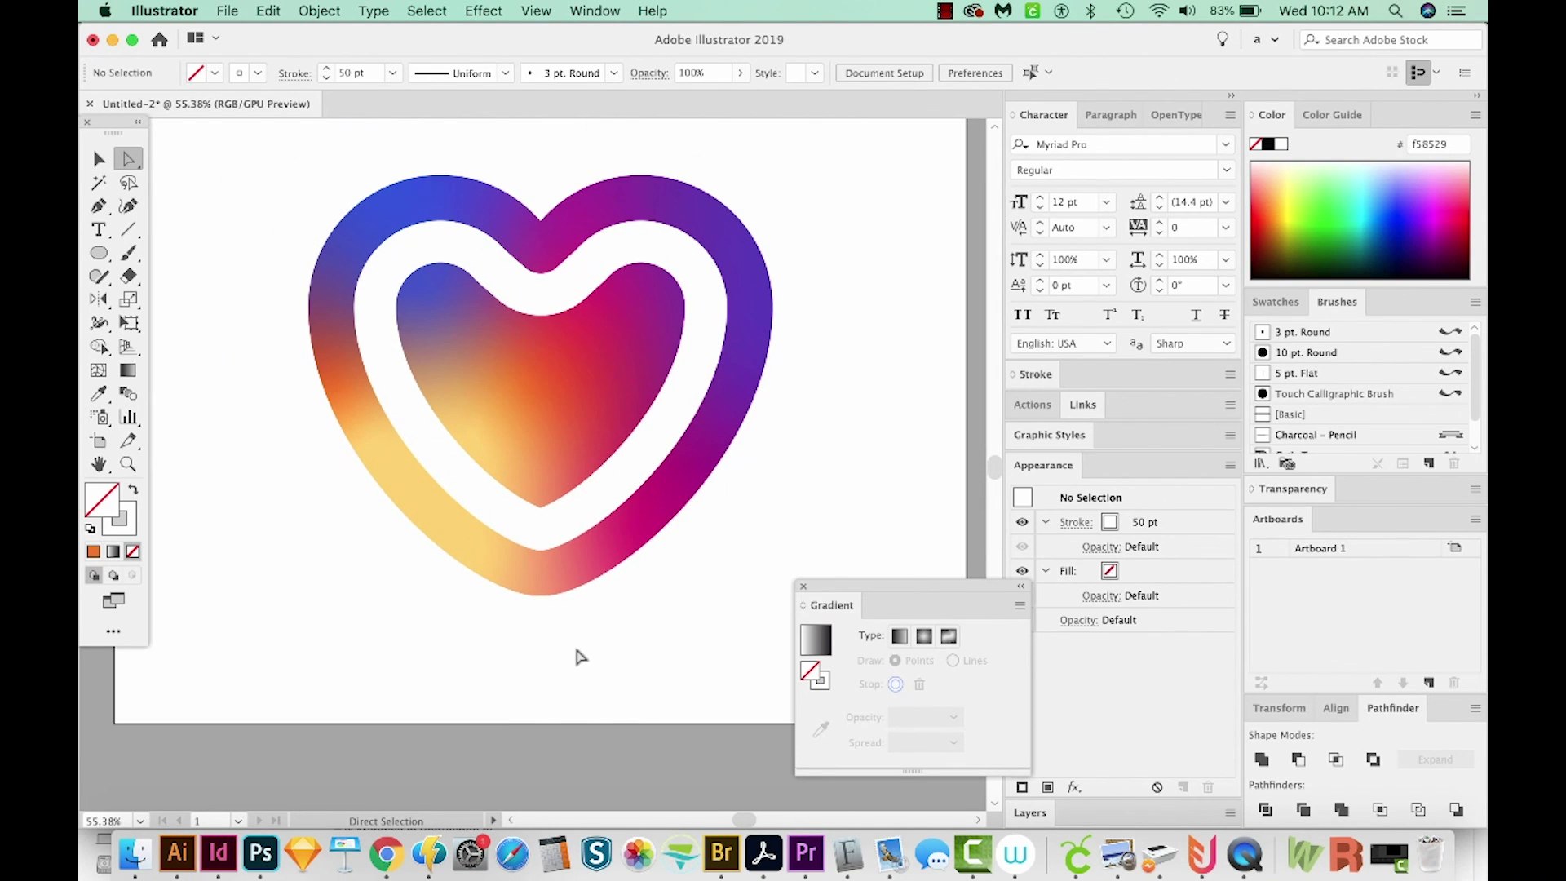